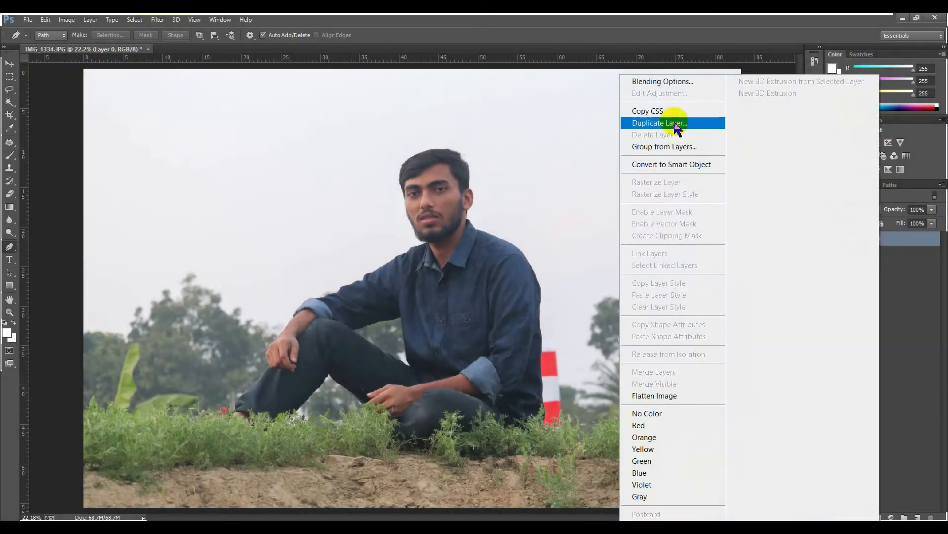
# - Duplicate Layer 0, keeping the default copy name
pyautogui.click(675, 121)
pyautogui.click(561, 179)
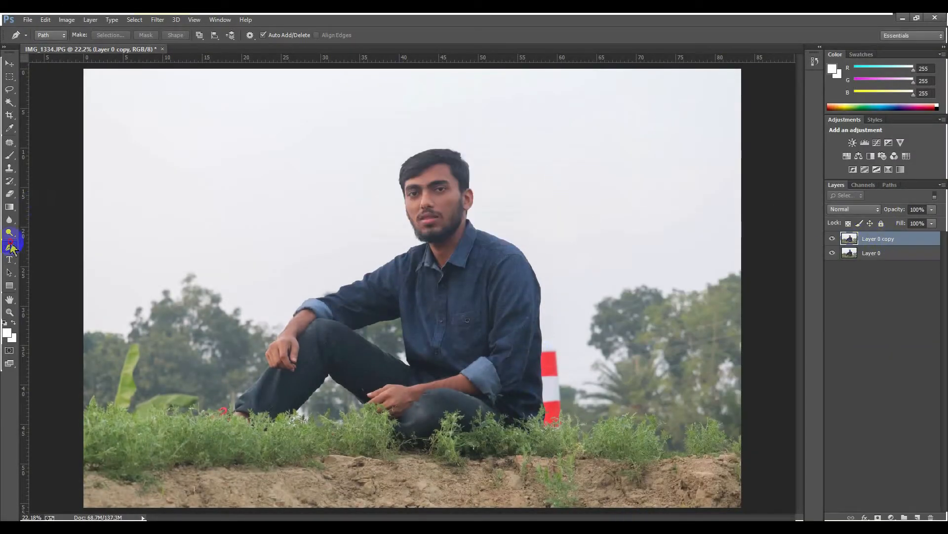
# - Trace a Pen tool path along the grass tips from the photo's left edge to the tall sprig beside the trouser hem
pyautogui.scroll(10, 119, 309)
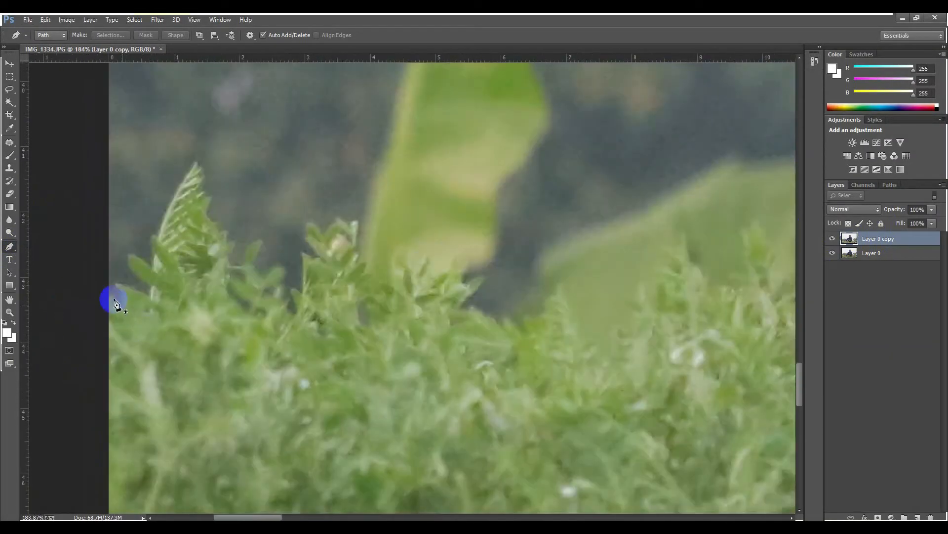
pyautogui.click(117, 290)
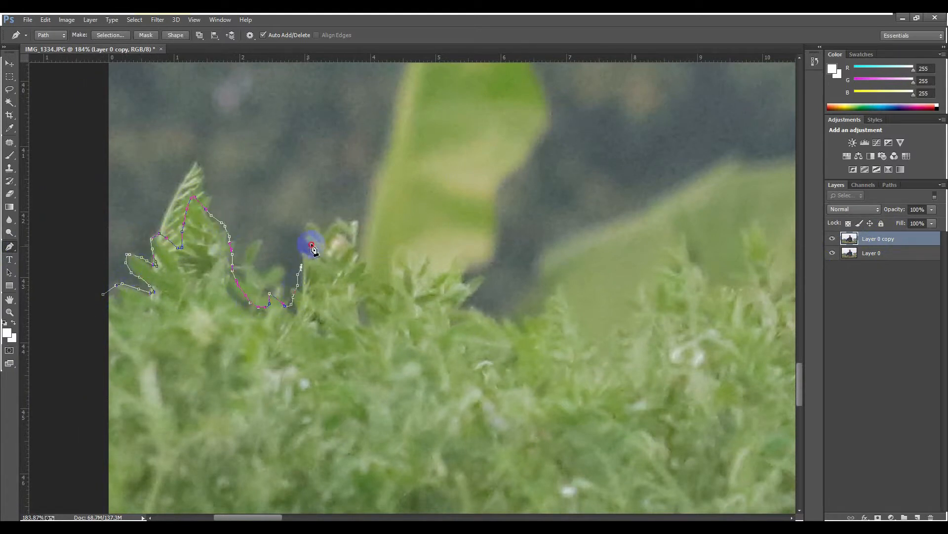
pyautogui.click(372, 276)
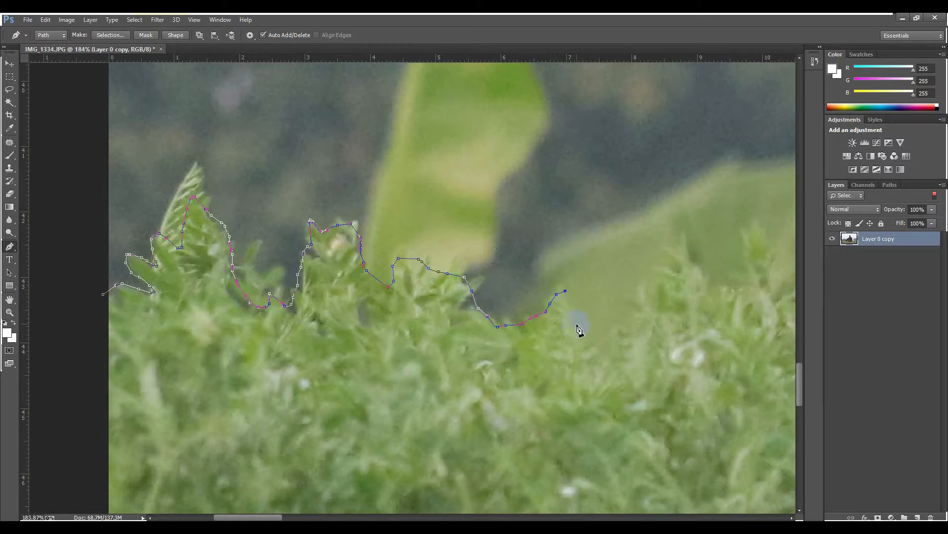
pyautogui.moveTo(633, 304); pyautogui.dragTo(290, 318)
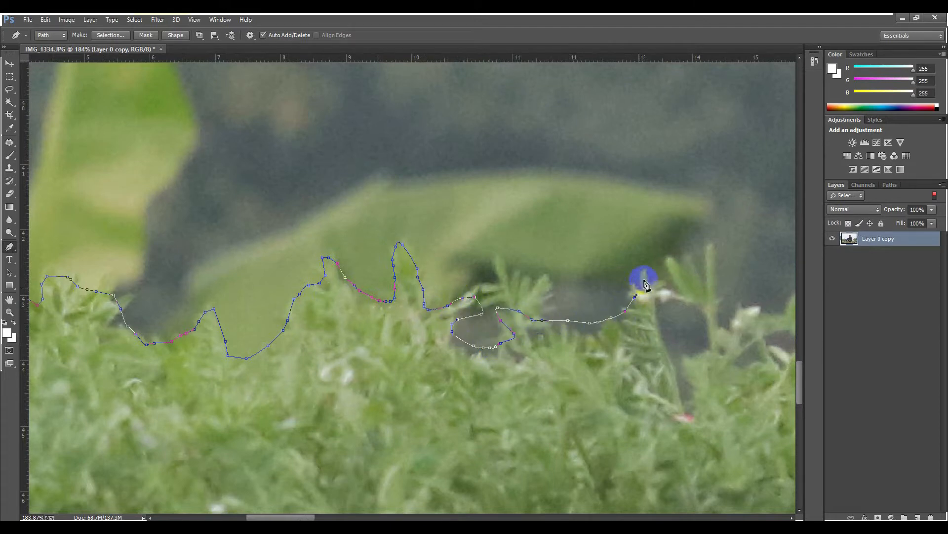
pyautogui.moveTo(622, 307); pyautogui.dragTo(289, 294)
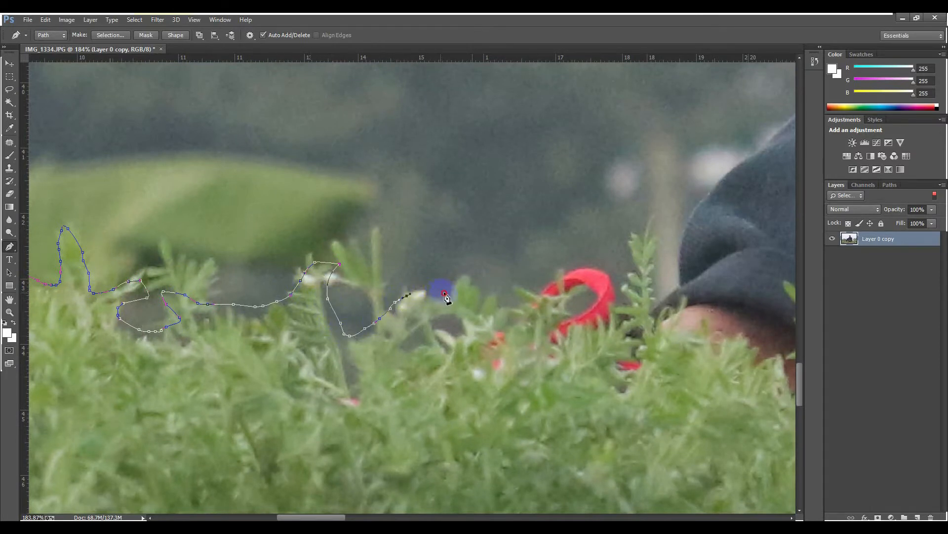
pyautogui.click(521, 288)
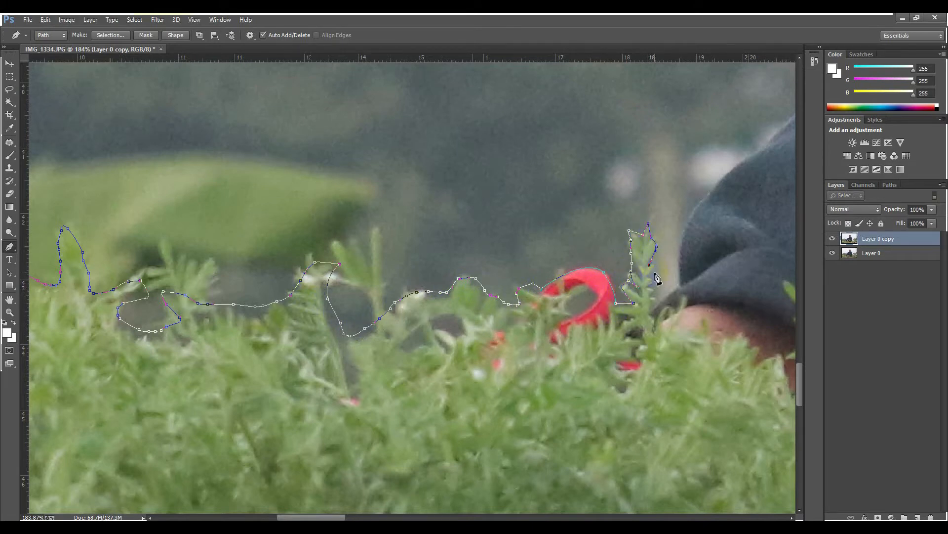
# - Continue the path from the grass up the outer edge of the trouser leg towards the hand resting on the knee
pyautogui.moveTo(667, 275); pyautogui.dragTo(337, 343)
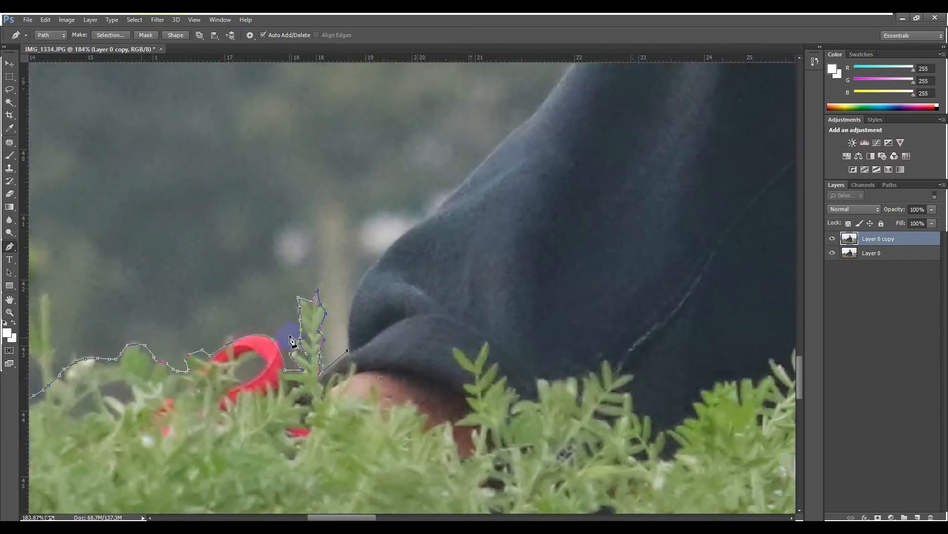
pyautogui.scroll(3, 428, 307)
pyautogui.scroll(1, 332, 263)
pyautogui.moveTo(369, 282); pyautogui.dragTo(422, 246)
pyautogui.scroll(1, 374, 286)
pyautogui.click(443, 260)
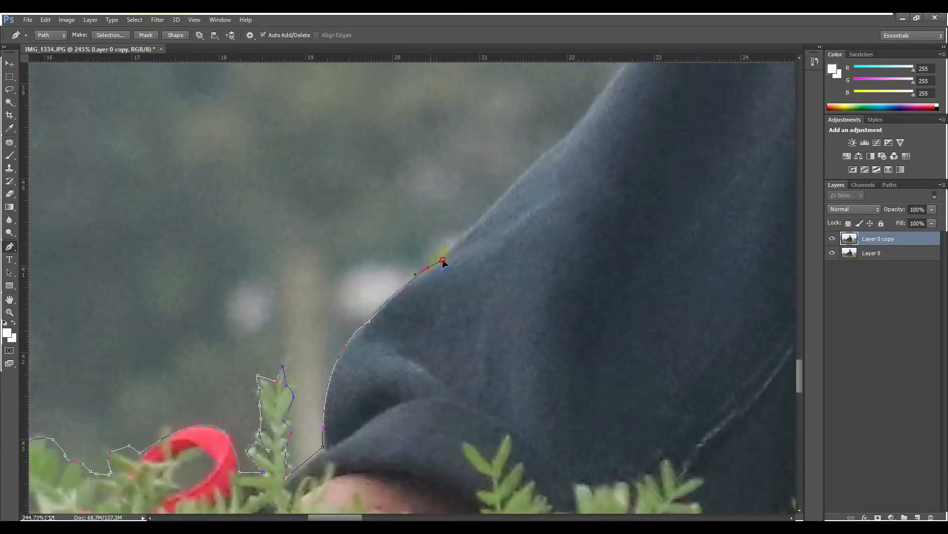
pyautogui.moveTo(513, 173); pyautogui.dragTo(360, 312)
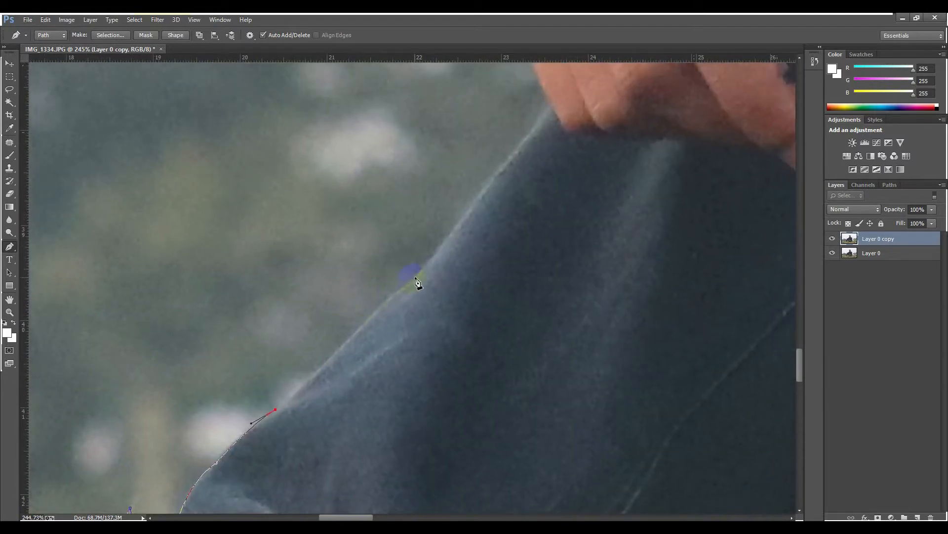
pyautogui.moveTo(415, 279); pyautogui.dragTo(410, 281)
pyautogui.moveTo(513, 161); pyautogui.dragTo(399, 309)
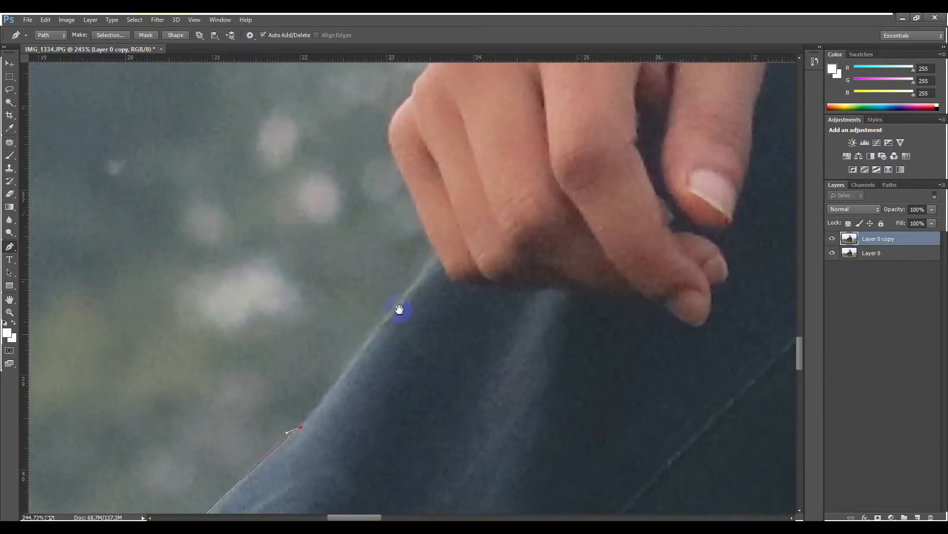
# - Continue the path around the curled fingers and knuckles of the resting hand up to the wrist crease
pyautogui.scroll(3, 420, 274)
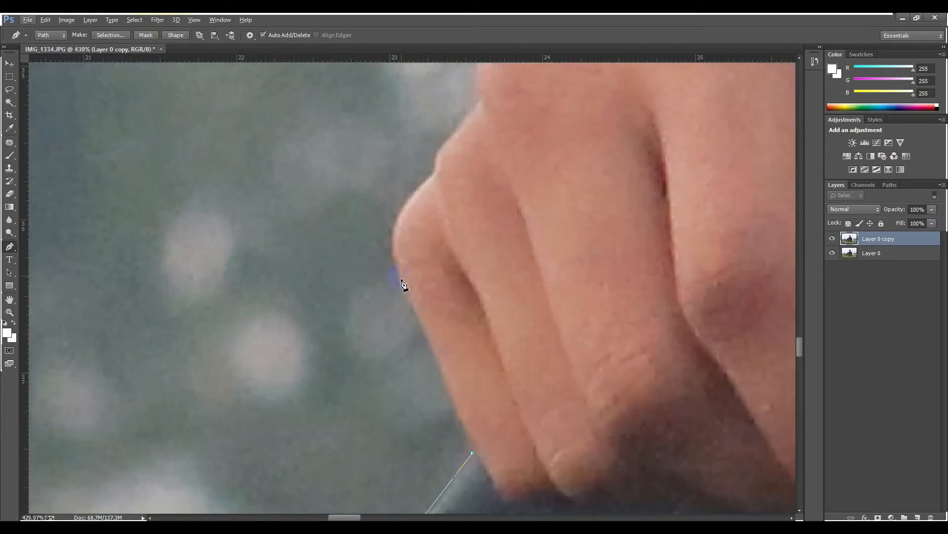
pyautogui.scroll(2, 413, 284)
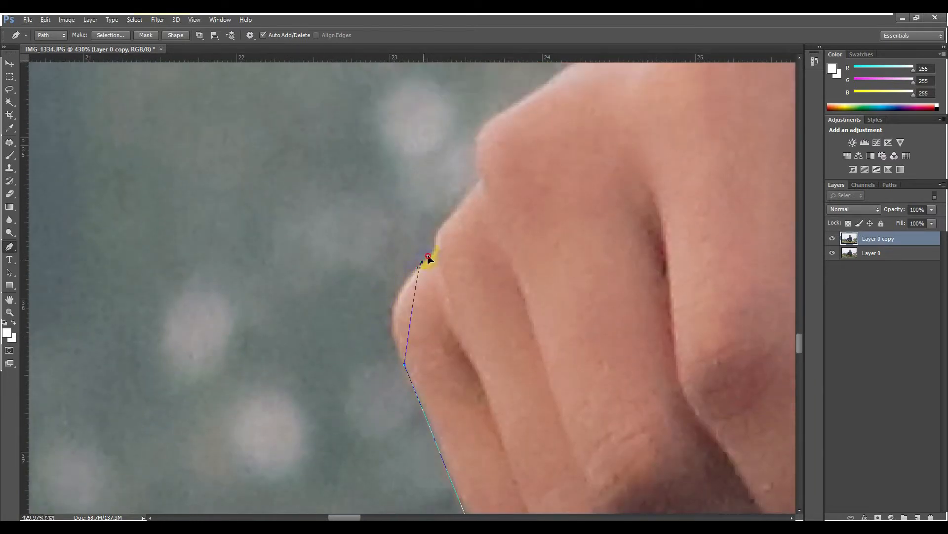
pyautogui.moveTo(421, 262); pyautogui.dragTo(473, 218)
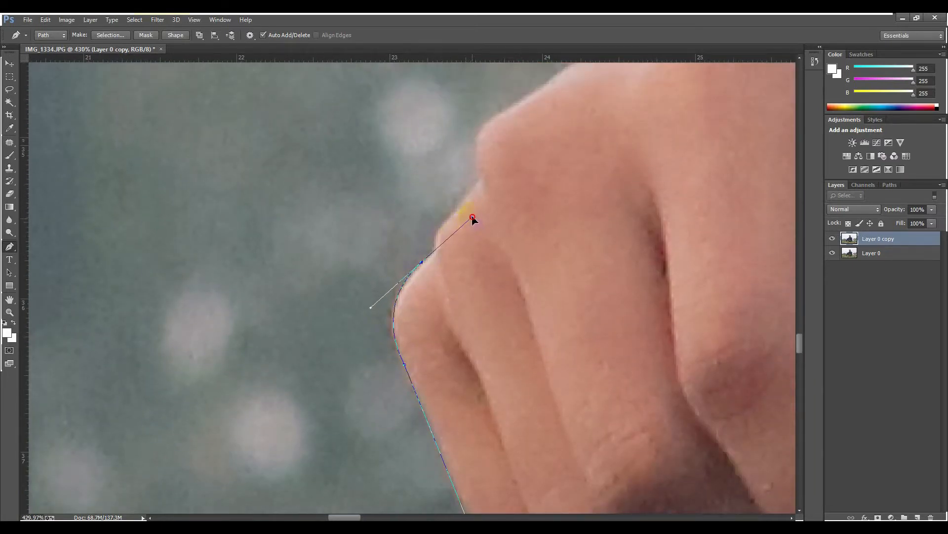
pyautogui.scroll(2, 422, 266)
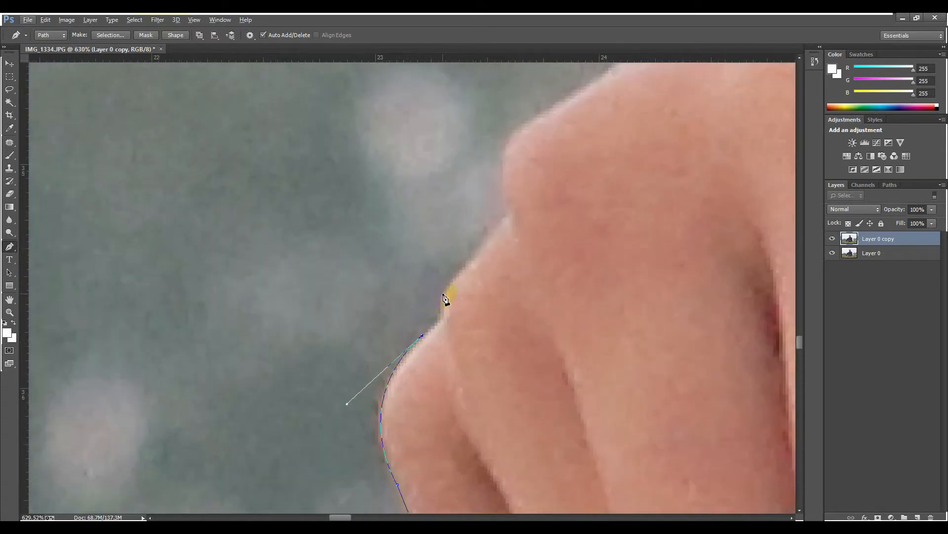
pyautogui.scroll(2, 512, 305)
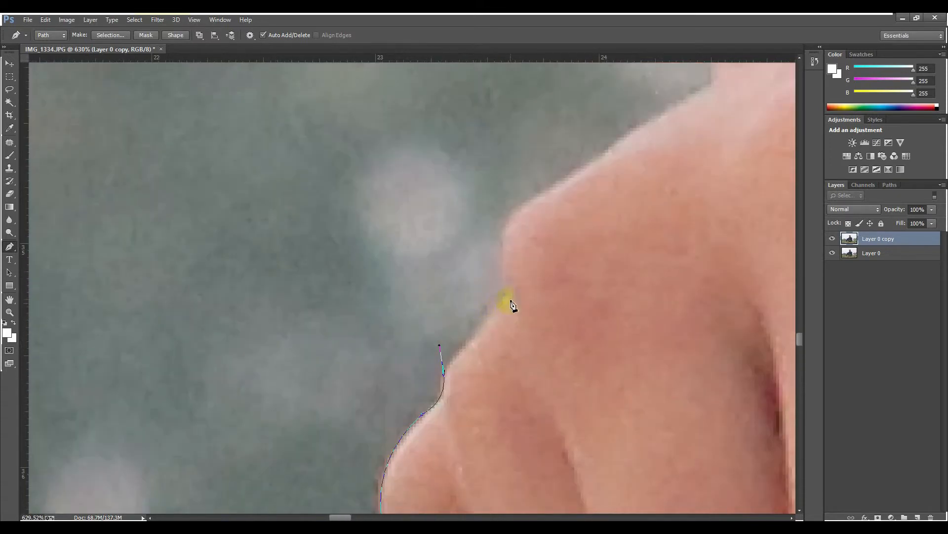
pyautogui.moveTo(502, 246); pyautogui.dragTo(358, 383)
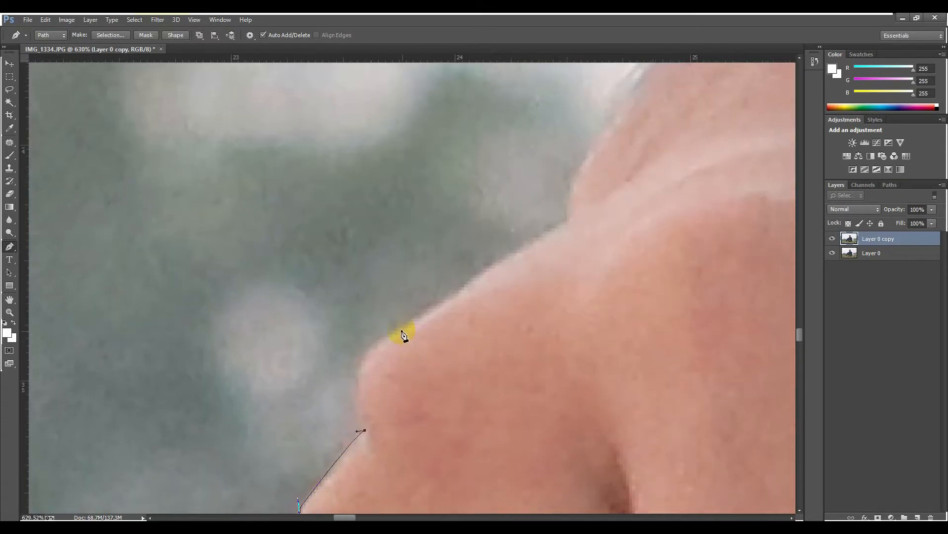
pyautogui.moveTo(384, 336); pyautogui.dragTo(467, 302)
pyautogui.moveTo(543, 242); pyautogui.dragTo(451, 335)
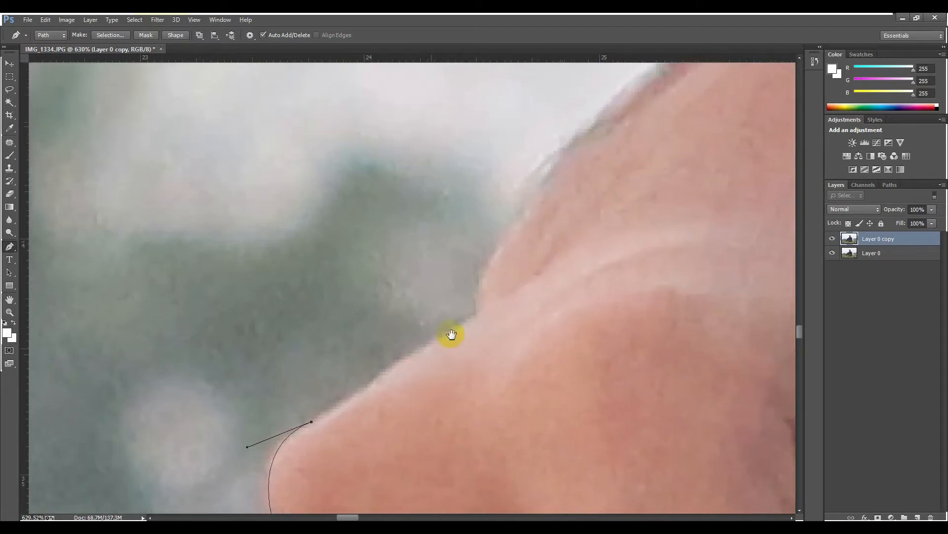
pyautogui.click(477, 316)
# - Trace the outer edge of the forearm with curved path segments from the wrist to the rolled shirt cuff
pyautogui.scroll(2, 494, 326)
pyautogui.moveTo(592, 218); pyautogui.dragTo(713, 96)
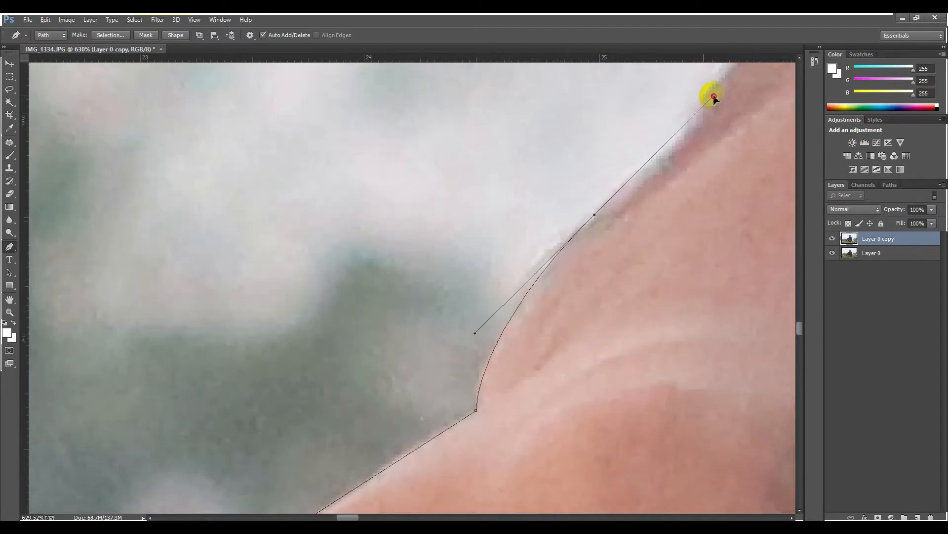
pyautogui.moveTo(592, 217); pyautogui.dragTo(279, 453)
pyautogui.moveTo(378, 336); pyautogui.dragTo(415, 249)
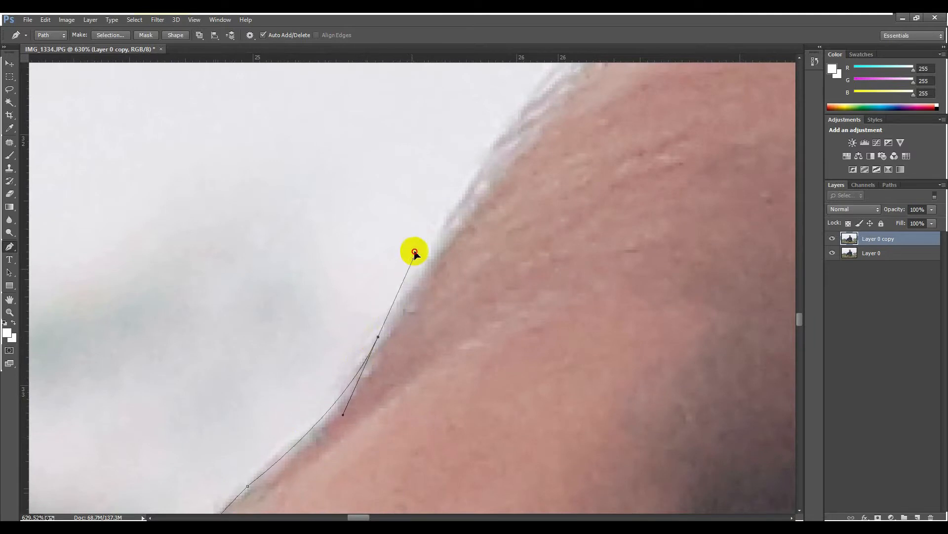
pyautogui.scroll(-3, 360, 360)
pyautogui.scroll(-1, 365, 286)
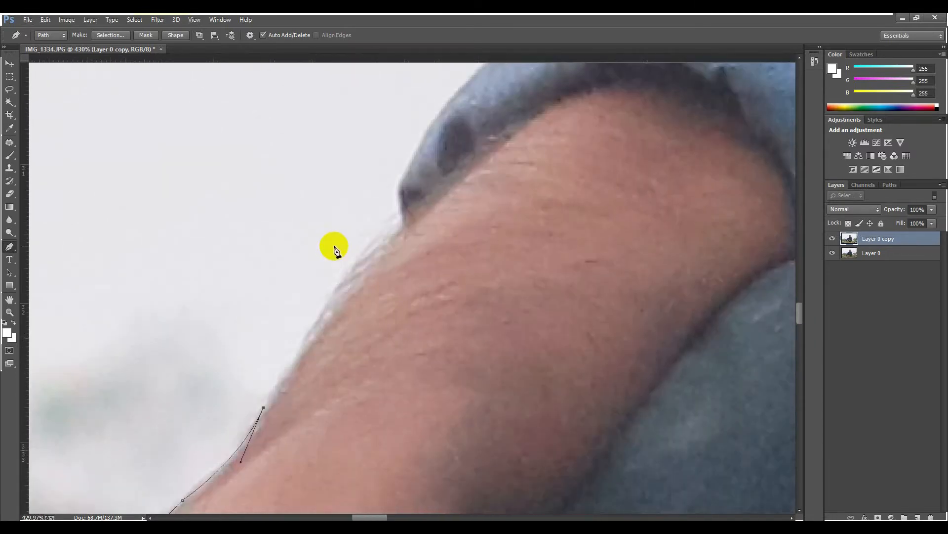
pyautogui.moveTo(421, 224); pyautogui.dragTo(473, 176)
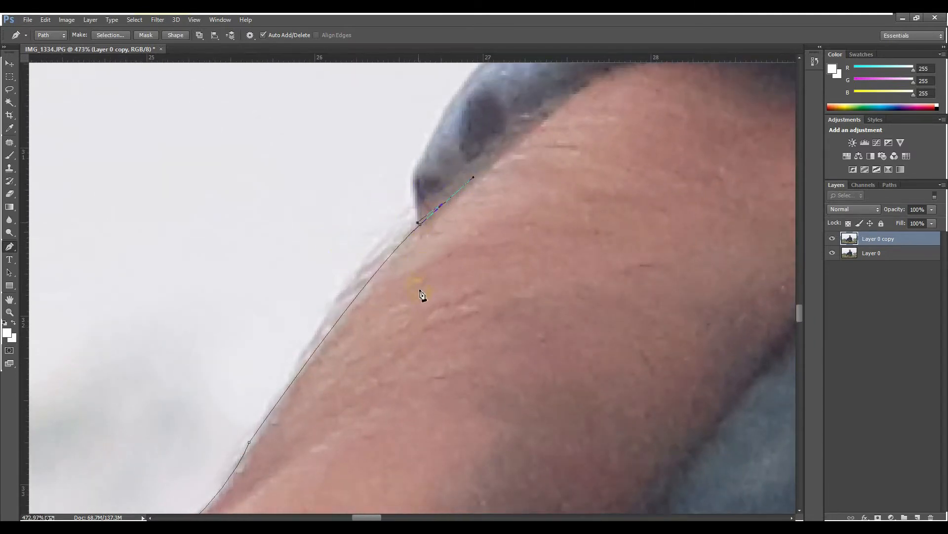
# - Outline the lower edge of the rolled light-blue cuff up to its first bend, removing forward handles at the anchors
pyautogui.scroll(2, 419, 296)
pyautogui.scroll(1, 420, 329)
pyautogui.moveTo(420, 314); pyautogui.dragTo(426, 312)
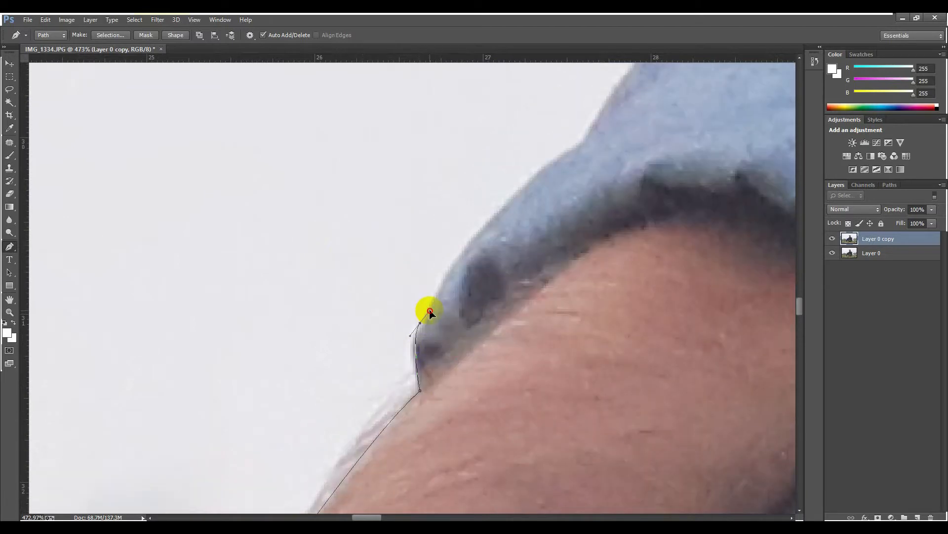
pyautogui.keyDown('alt'); pyautogui.click(420, 316); pyautogui.keyUp('alt')
pyautogui.scroll(2, 494, 272)
pyautogui.moveTo(579, 235); pyautogui.dragTo(692, 153)
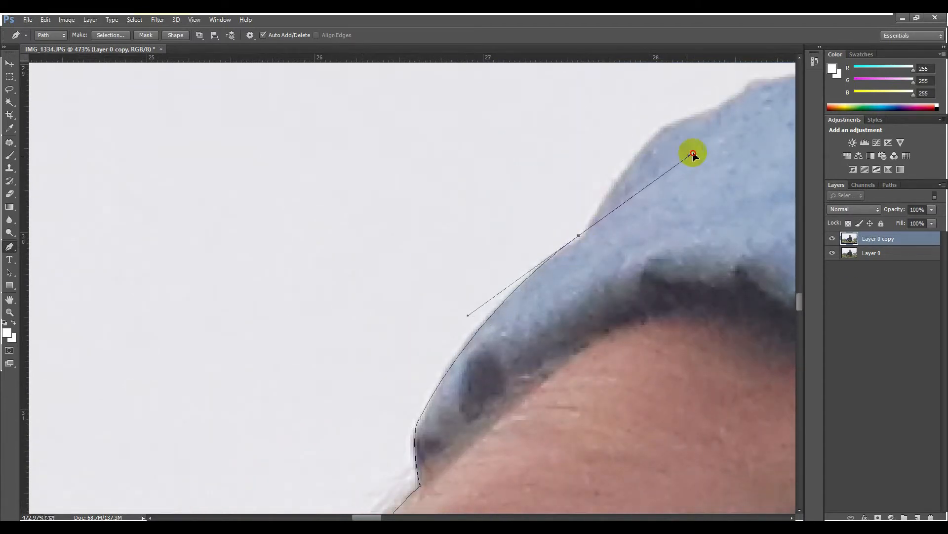
pyautogui.keyDown('alt'); pyautogui.click(580, 235); pyautogui.keyUp('alt')
pyautogui.scroll(4, 585, 235)
pyautogui.hscroll(4, 543, 247)
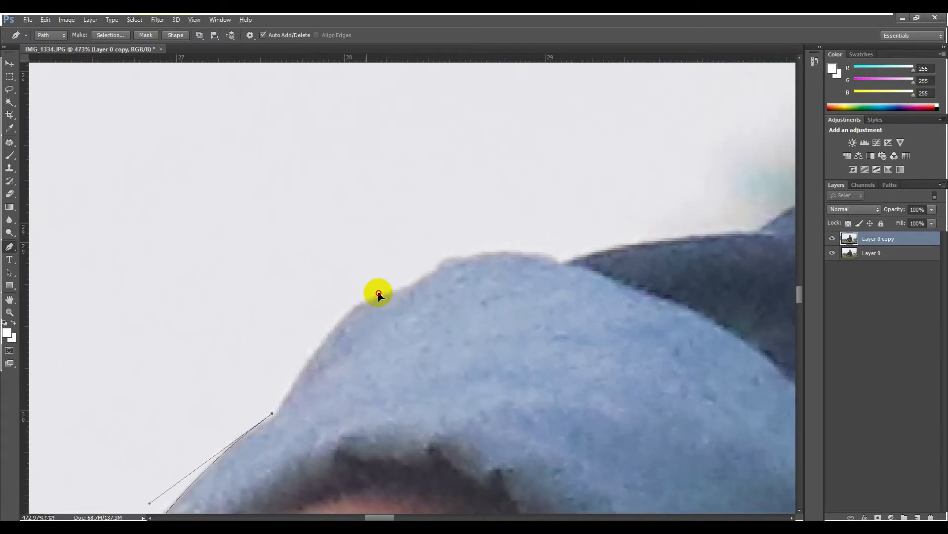
# - Continue the path over the top of the rolled cuff to where the dark sleeve begins, keeping corner anchors at each bend
pyautogui.moveTo(366, 301); pyautogui.dragTo(387, 292)
pyautogui.keyDown('alt'); pyautogui.click(365, 300); pyautogui.keyUp('alt')
pyautogui.scroll(1, 390, 315)
pyautogui.scroll(1, 401, 351)
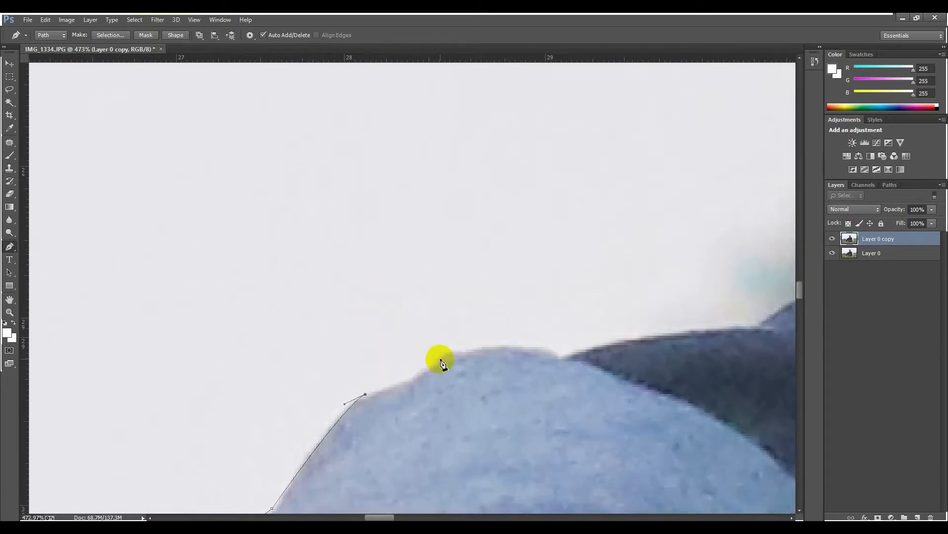
pyautogui.moveTo(439, 360); pyautogui.dragTo(451, 339)
pyautogui.keyDown('alt'); pyautogui.click(440, 360); pyautogui.keyUp('alt')
pyautogui.moveTo(557, 356); pyautogui.dragTo(232, 392)
pyautogui.keyDown('alt'); pyautogui.click(558, 361); pyautogui.keyUp('alt')
# - Trace the first two folds of the dark sleeve above the cuff with curved segments ending in corner anchors
pyautogui.moveTo(422, 362); pyautogui.dragTo(522, 362)
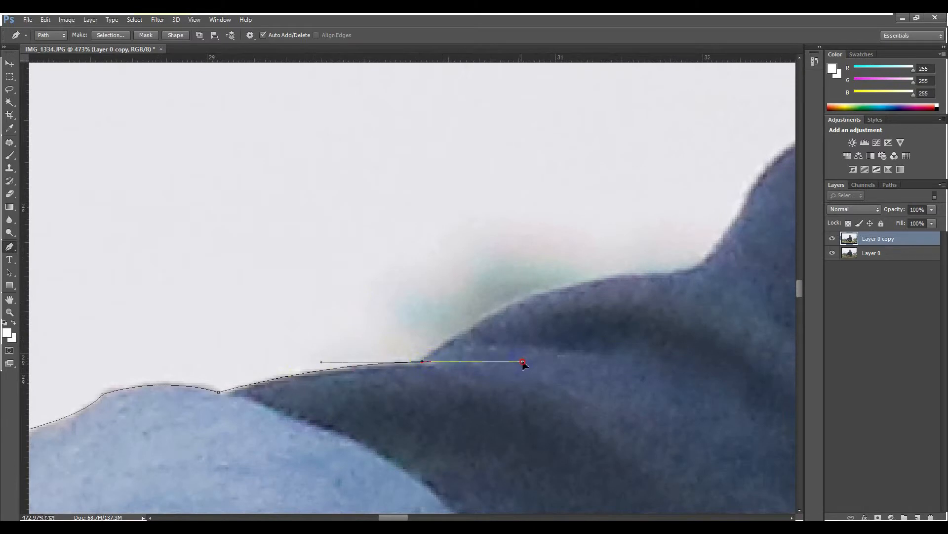
pyautogui.keyDown('alt'); pyautogui.click(424, 362); pyautogui.keyUp('alt')
pyautogui.moveTo(424, 362); pyautogui.dragTo(188, 424)
pyautogui.click(460, 330)
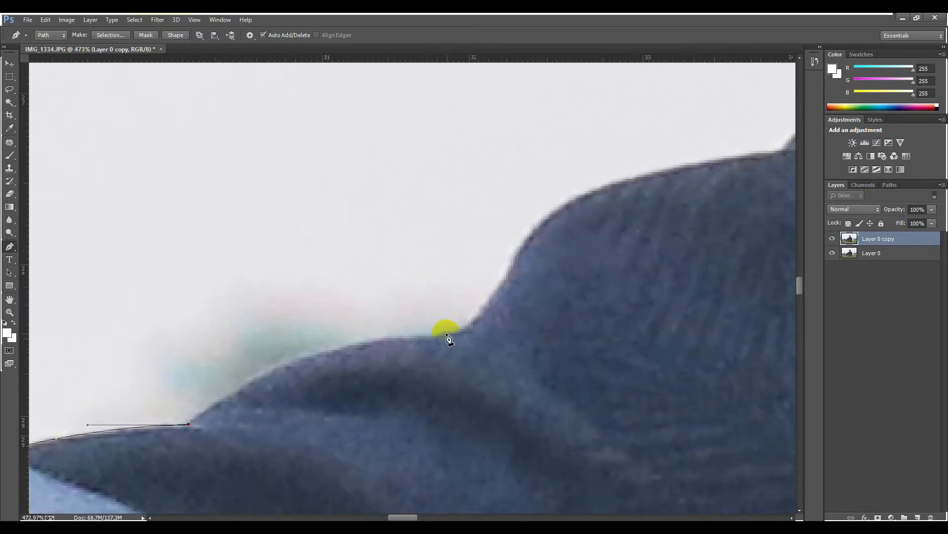
pyautogui.moveTo(460, 330); pyautogui.dragTo(652, 318)
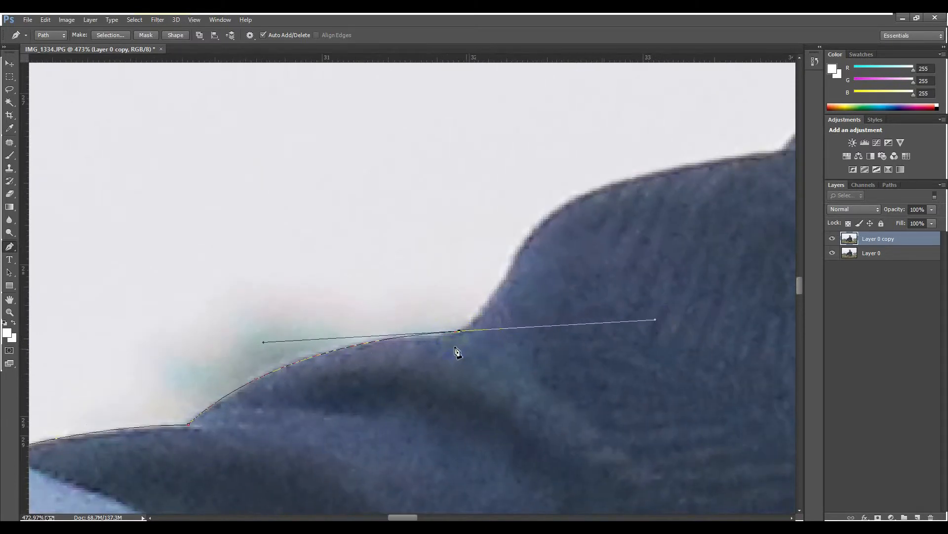
pyautogui.keyDown('alt'); pyautogui.click(459, 331); pyautogui.keyUp('alt')
# - Trace the next large sleeve bulge up to its far notch, undoing and redrawing the curve segments that do not fit
pyautogui.scroll(1, 498, 338)
pyautogui.moveTo(516, 288); pyautogui.dragTo(535, 224)
pyautogui.hotkey('ctrl', 'z')
pyautogui.moveTo(522, 284); pyautogui.dragTo(549, 209)
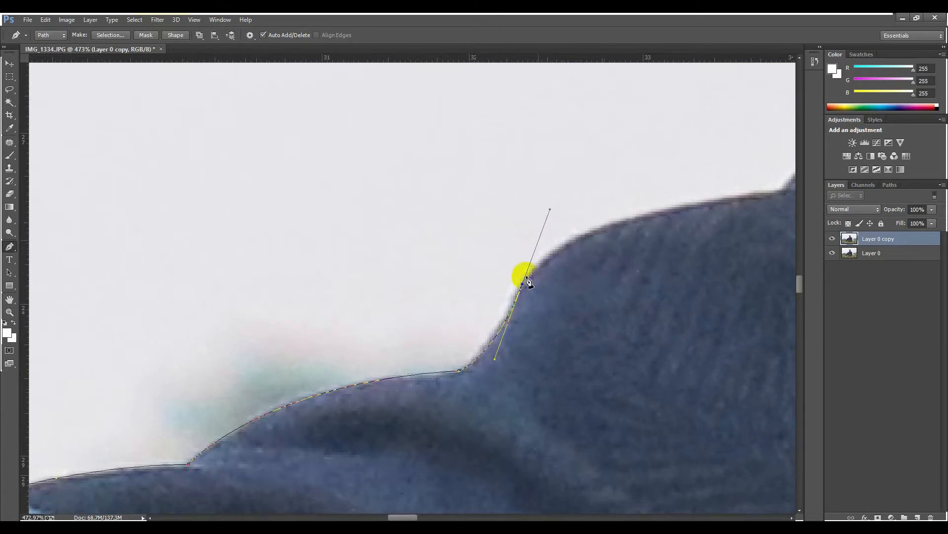
pyautogui.click(522, 284)
pyautogui.moveTo(523, 288); pyautogui.dragTo(95, 398)
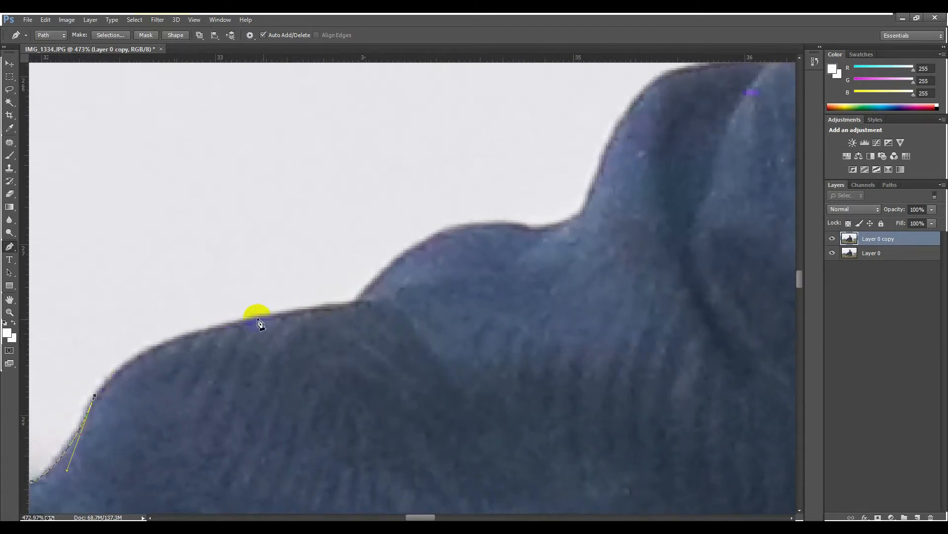
pyautogui.moveTo(235, 318); pyautogui.dragTo(351, 290)
pyautogui.hotkey('ctrl', 'z')
pyautogui.moveTo(223, 325); pyautogui.dragTo(323, 316)
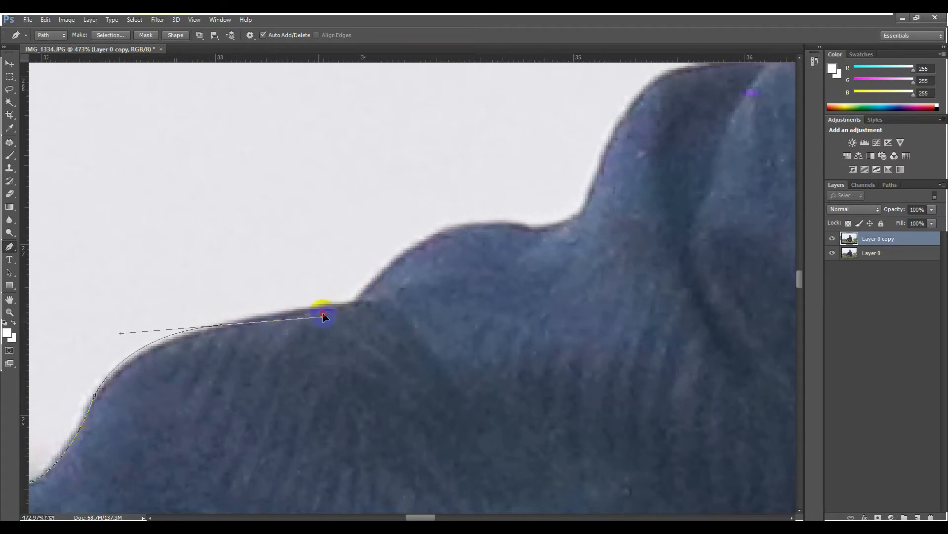
pyautogui.click(358, 302)
pyautogui.click(408, 295)
# - Continue the path around the following two sleeve folds to the start of the straight upper-arm edge, redoing one misplaced curve
pyautogui.hscroll(3, 358, 305)
pyautogui.scroll(2, 358, 305)
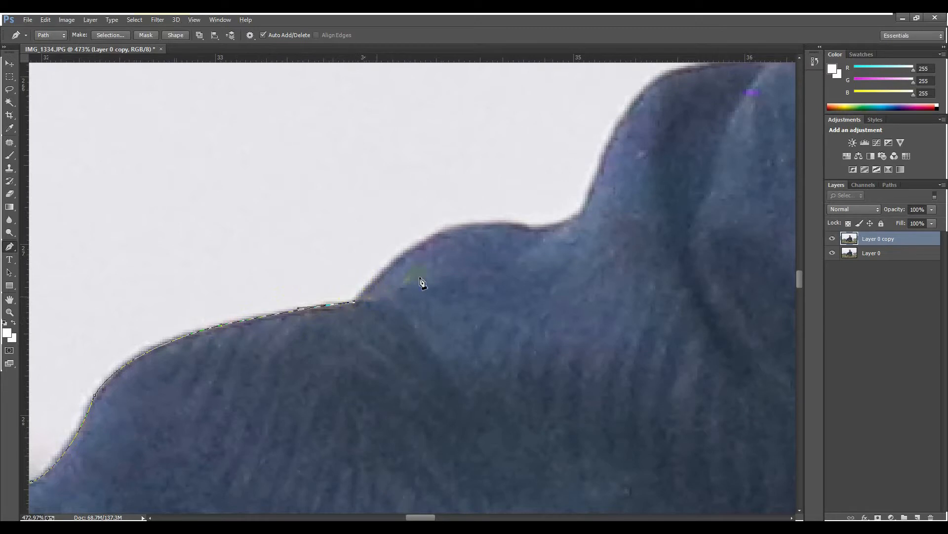
pyautogui.moveTo(404, 326); pyautogui.dragTo(523, 336)
pyautogui.moveTo(460, 299); pyautogui.dragTo(603, 291)
pyautogui.keyDown('alt'); pyautogui.click(461, 300); pyautogui.keyUp('alt')
pyautogui.hscroll(5, 505, 288)
pyautogui.scroll(4, 505, 288)
pyautogui.scroll(-1, 390, 311)
pyautogui.hotkey('ctrl', 'z')
pyautogui.moveTo(337, 304); pyautogui.dragTo(509, 288)
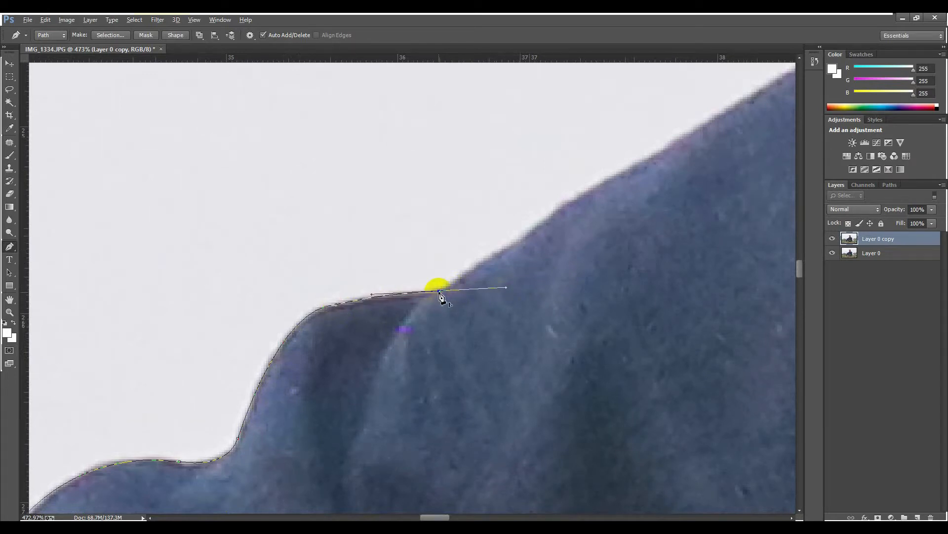
pyautogui.scroll(-10, 250, 377)
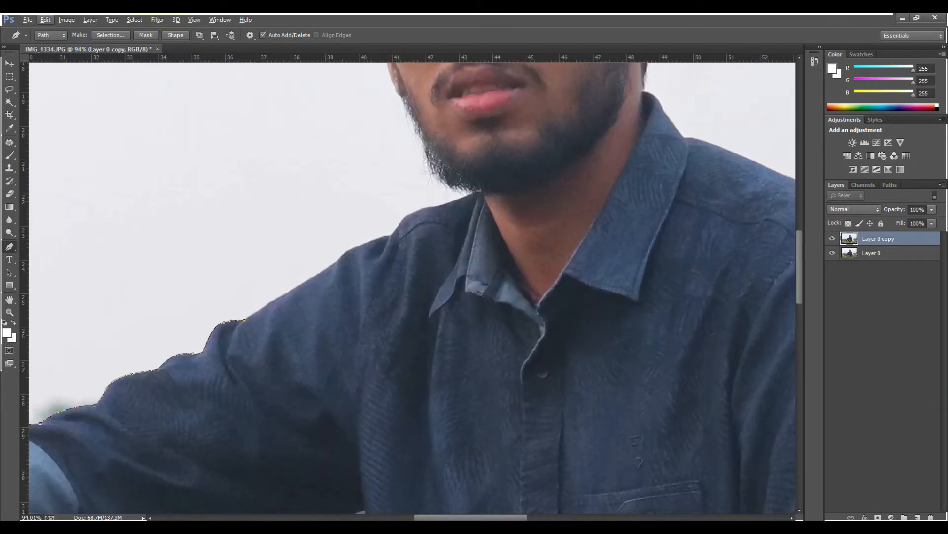
# - Trace the upper-arm edge of the sleeve with the Pen tool up to the notch where the shoulder begins
pyautogui.scroll(5, 250, 332)
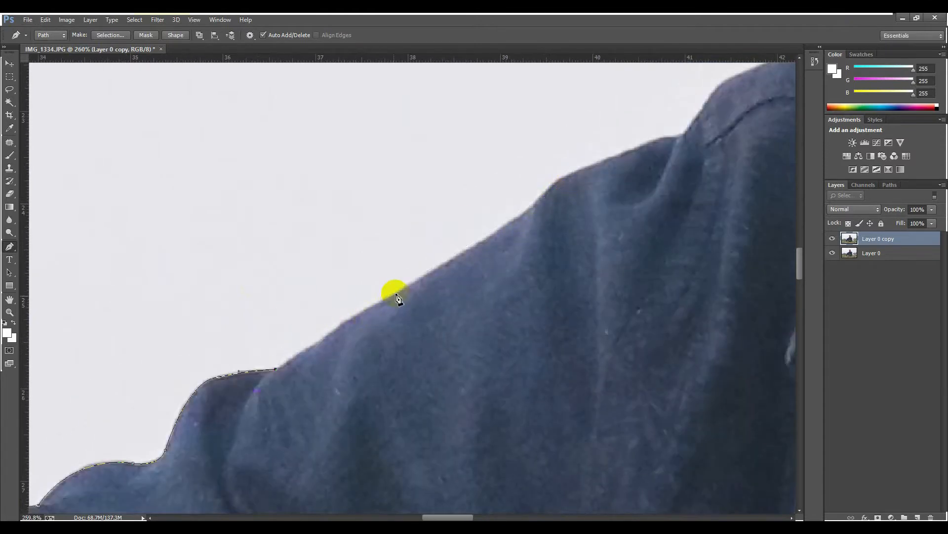
pyautogui.scroll(3, 395, 292)
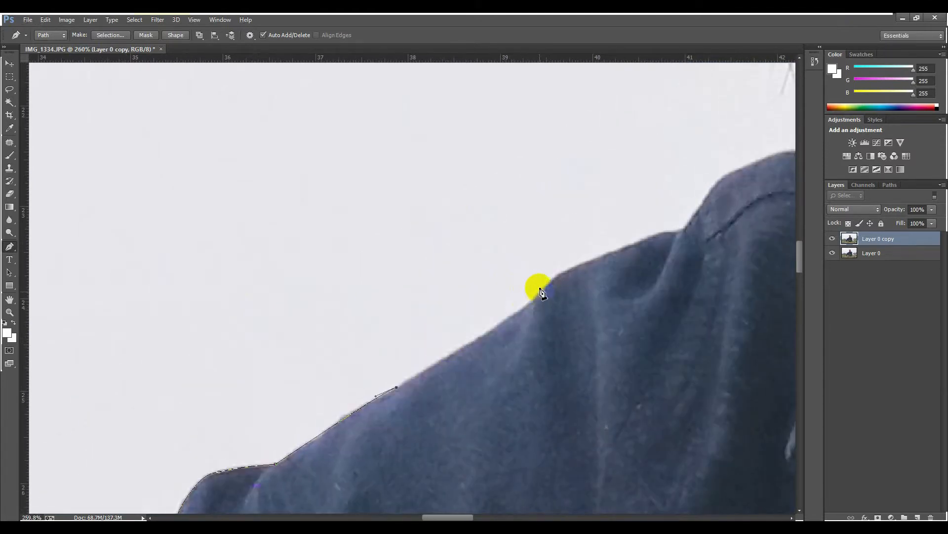
pyautogui.click(540, 291)
pyautogui.scroll(1, 563, 291)
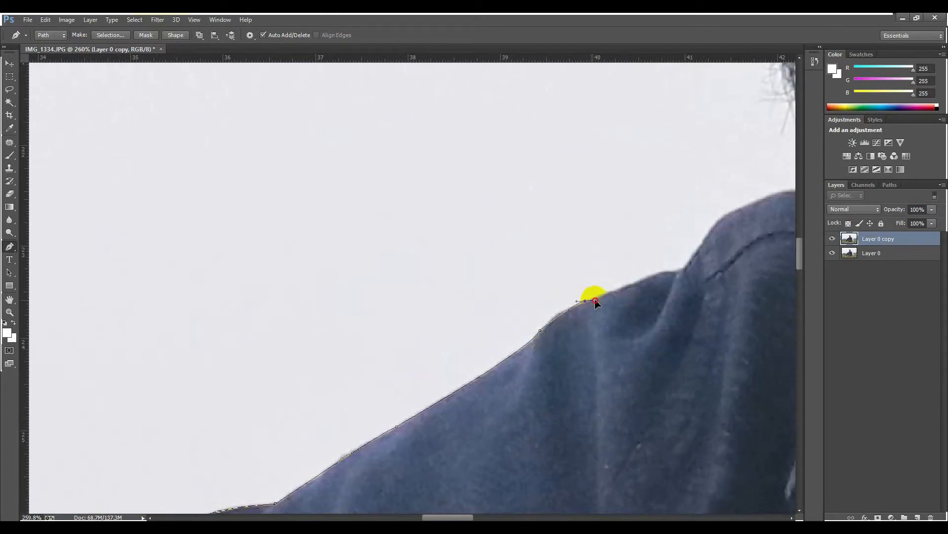
pyautogui.moveTo(586, 299); pyautogui.dragTo(619, 291)
pyautogui.scroll(1, 600, 299)
pyautogui.moveTo(677, 313); pyautogui.dragTo(695, 320)
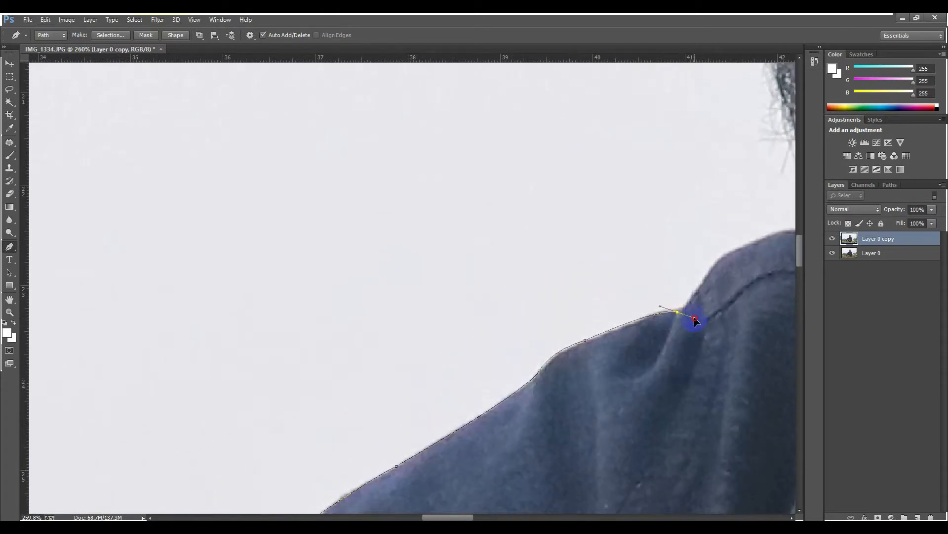
# - Continue the path over the near shoulder toward the spot where the shirt meets the beard, ending in a corner anchor
pyautogui.scroll(3, 360, 346)
pyautogui.hscroll(8, 360, 345)
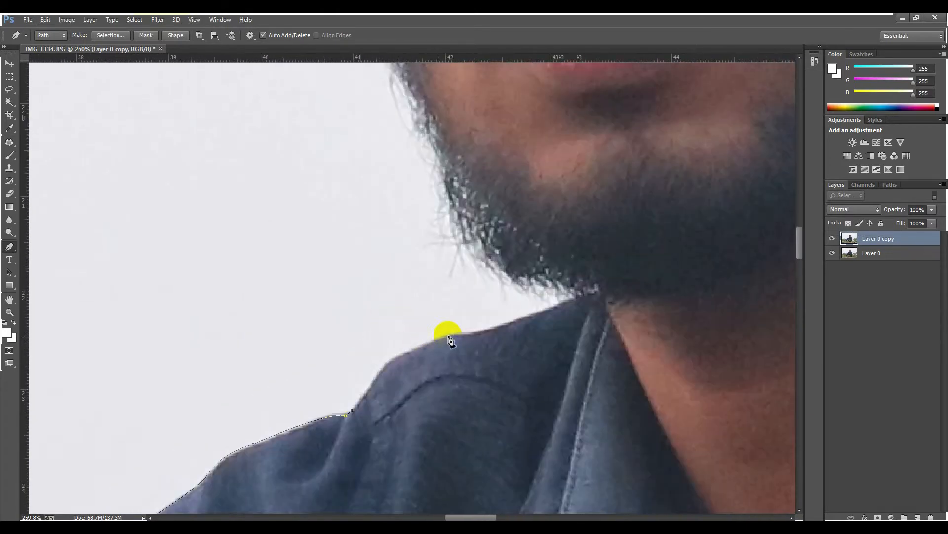
pyautogui.click(393, 358)
pyautogui.scroll(1, 395, 363)
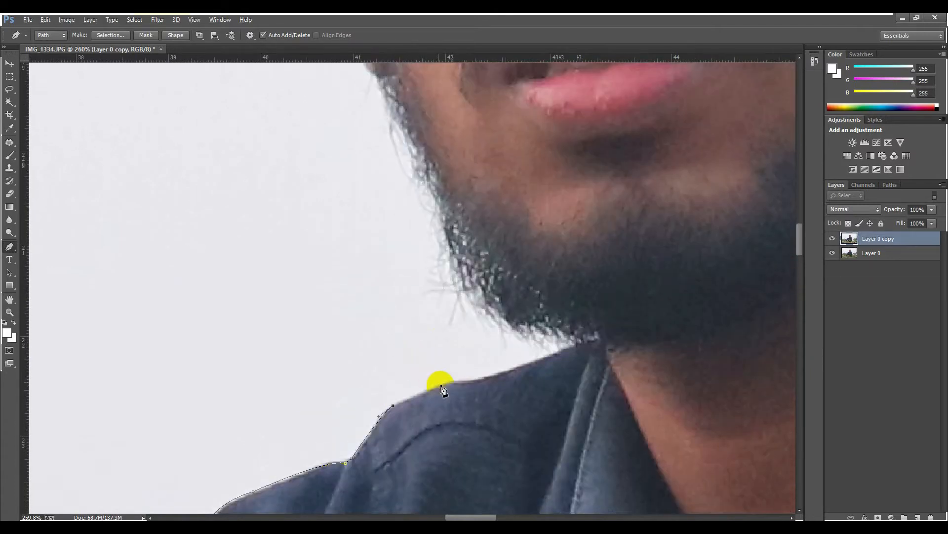
pyautogui.click(444, 382)
pyautogui.scroll(1, 465, 390)
pyautogui.moveTo(499, 414); pyautogui.dragTo(516, 408)
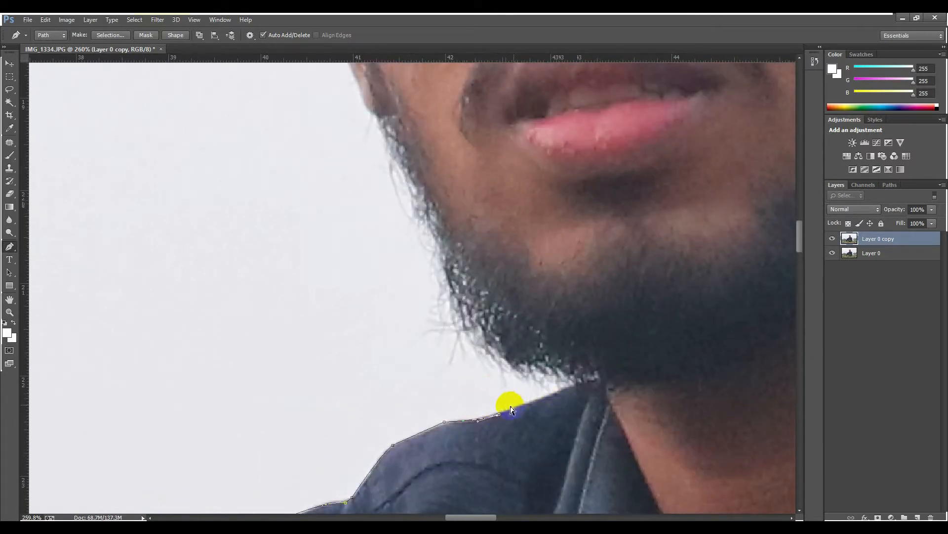
pyautogui.keyDown('alt'); pyautogui.click(499, 415); pyautogui.keyUp('alt')
# - Trace the outer edge of the beard with curved segments up to the lower part of the ear
pyautogui.moveTo(451, 292); pyautogui.dragTo(446, 224)
pyautogui.scroll(2, 450, 295)
pyautogui.moveTo(413, 267); pyautogui.dragTo(381, 242)
pyautogui.scroll(2, 415, 270)
pyautogui.scroll(2, 364, 282)
pyautogui.moveTo(358, 293)
pyautogui.mouseDown()
pyautogui.moveTo(360, 271)
pyautogui.moveTo(354, 293)
pyautogui.mouseUp()
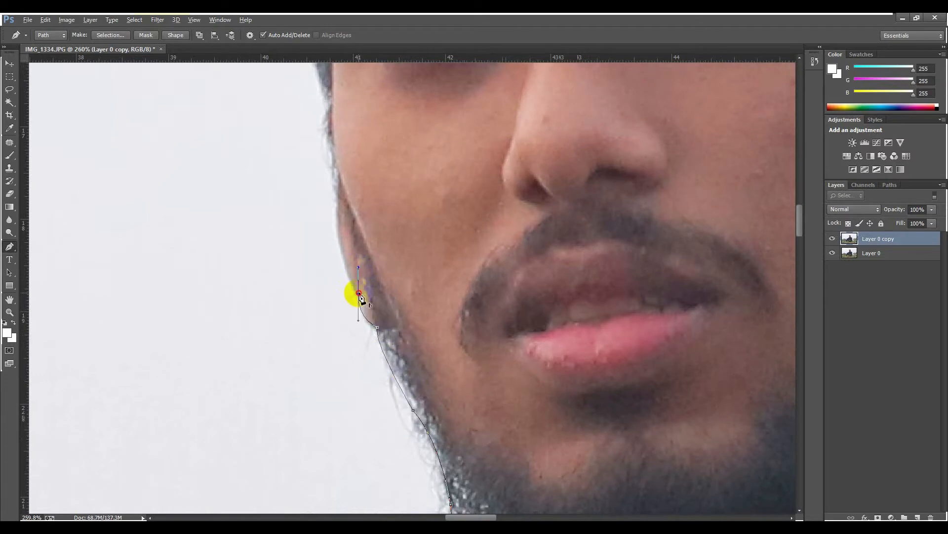
# - Continue the path up the narrow ear edge and along the sideburn to the hair beside the eye
pyautogui.scroll(2, 354, 293)
pyautogui.moveTo(336, 253); pyautogui.dragTo(345, 169)
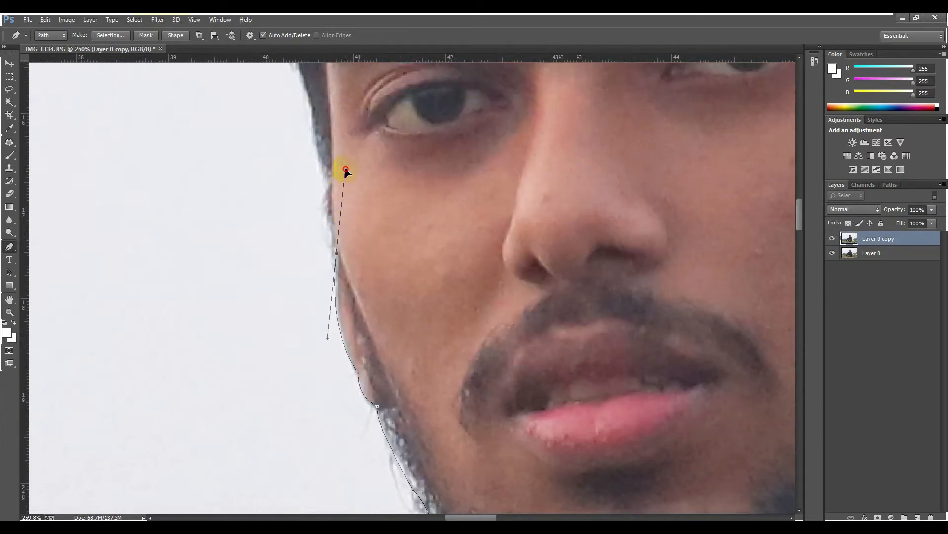
pyautogui.keyDown('alt'); pyautogui.click(337, 253); pyautogui.keyUp('alt')
pyautogui.scroll(2, 321, 264)
pyautogui.click(328, 268)
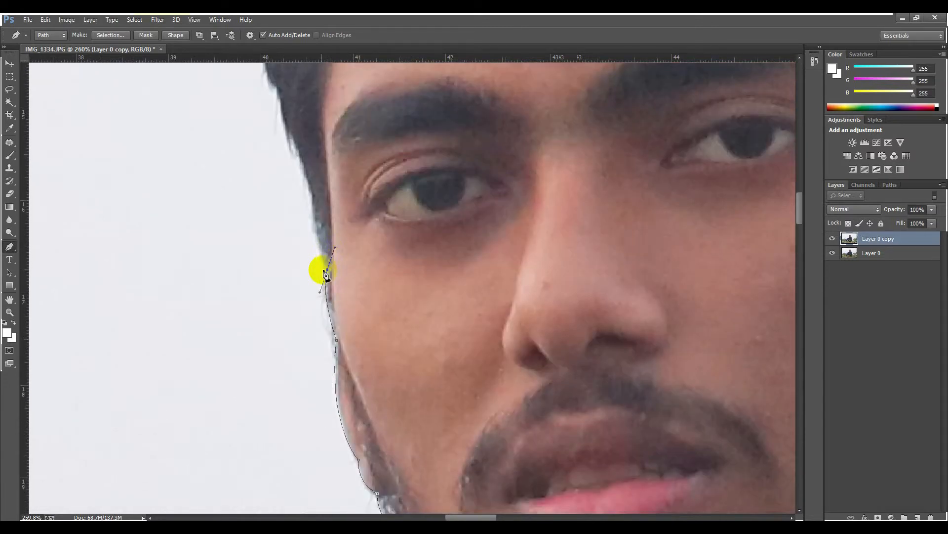
pyautogui.moveTo(316, 242); pyautogui.dragTo(302, 230)
pyautogui.scroll(1, 309, 252)
pyautogui.click(313, 245)
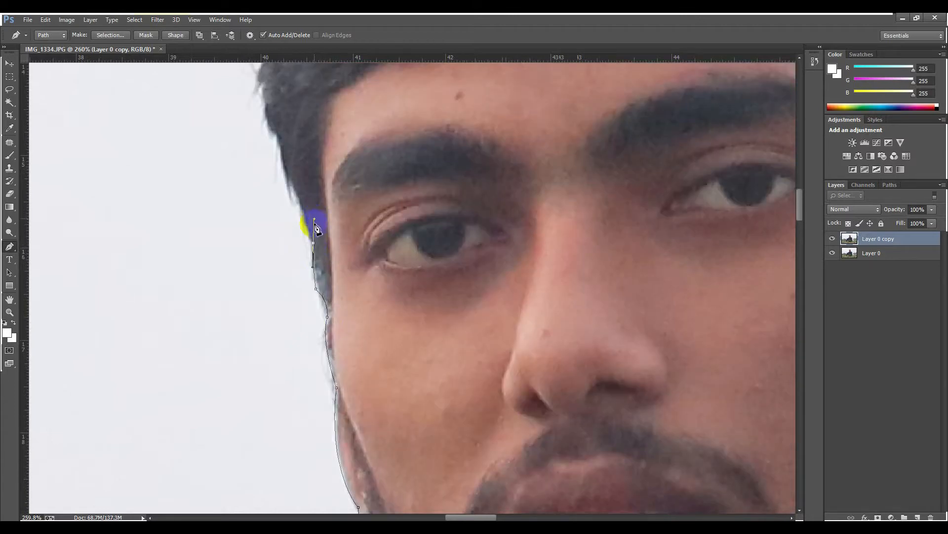
# - Trace the side of the hair from the temple up to the bend at the crown, ending in a corner anchor
pyautogui.scroll(2, 307, 250)
pyautogui.click(276, 235)
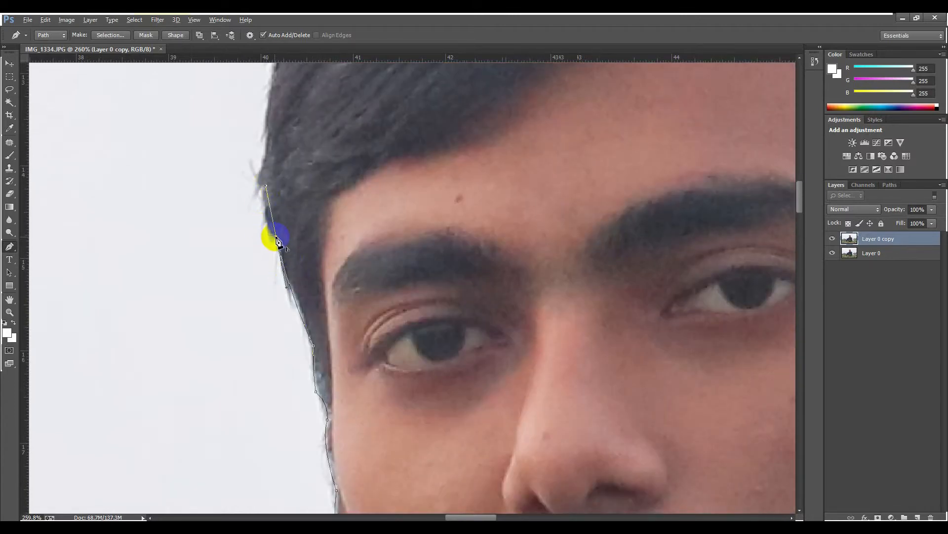
pyautogui.scroll(1, 268, 233)
pyautogui.scroll(2, 258, 261)
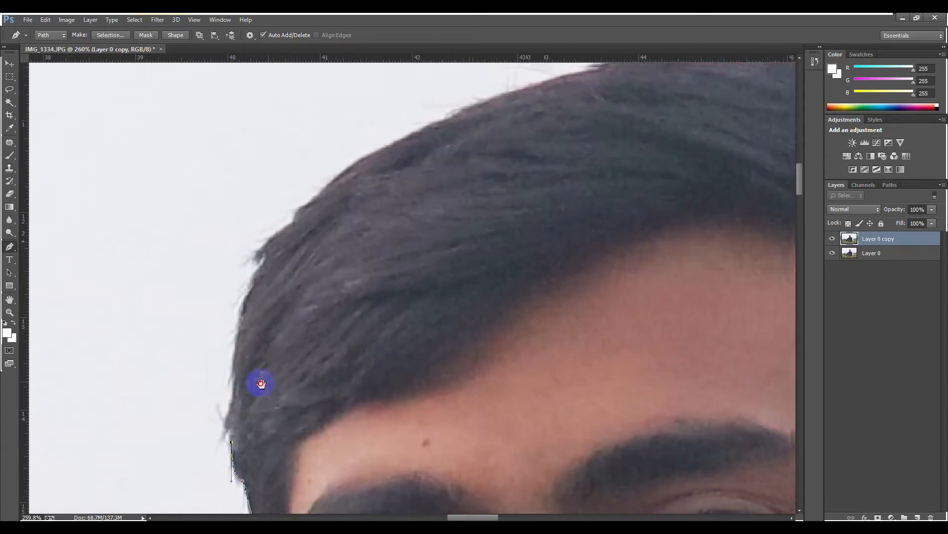
pyautogui.moveTo(250, 262); pyautogui.dragTo(282, 219)
pyautogui.keyDown('alt'); pyautogui.click(249, 262); pyautogui.keyUp('alt')
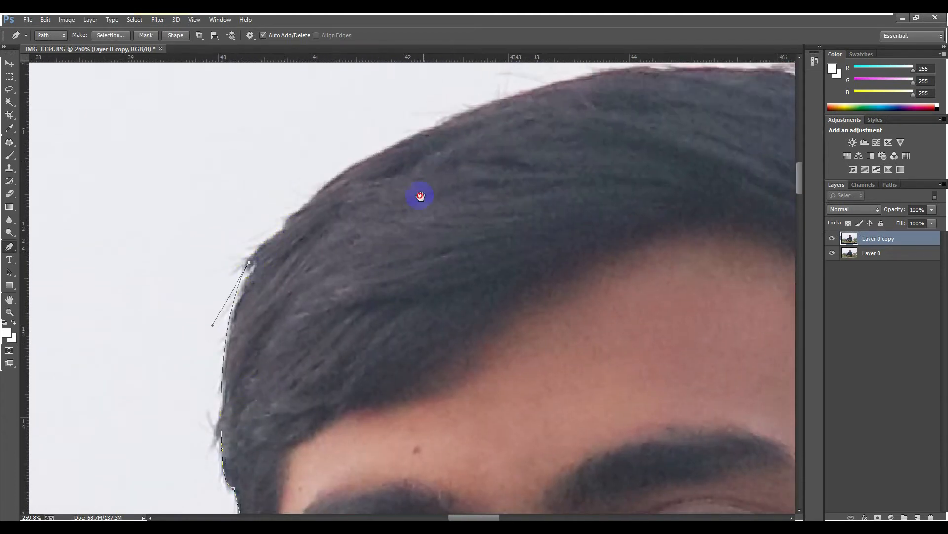
# - Trace the top of the hair with two long curves, making each end anchor a corner
pyautogui.scroll(2, 420, 195)
pyautogui.hscroll(2, 419, 195)
pyautogui.moveTo(433, 218); pyautogui.dragTo(685, 163)
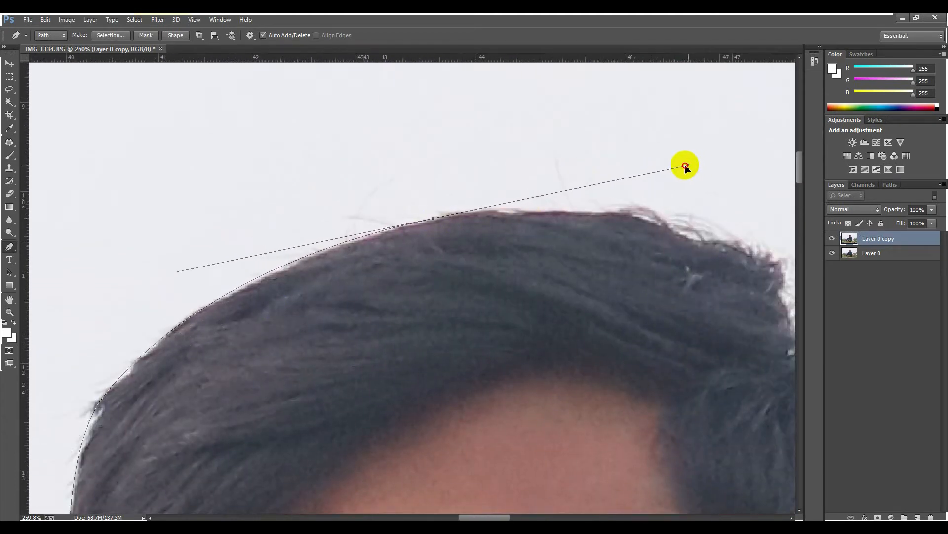
pyautogui.keyDown('alt'); pyautogui.click(433, 218); pyautogui.keyUp('alt')
pyautogui.moveTo(524, 230); pyautogui.dragTo(286, 269)
pyautogui.scroll(-1, 427, 226)
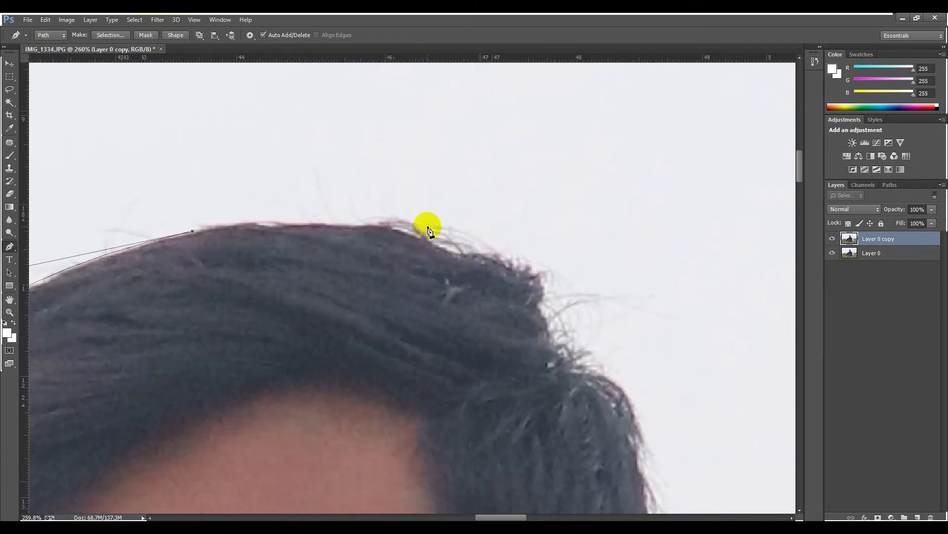
pyautogui.moveTo(427, 237); pyautogui.dragTo(519, 266)
pyautogui.keyDown('alt'); pyautogui.click(428, 237); pyautogui.keyUp('alt')
# - Curve the path around the protruding hair tuft past the top of the head and end it in a corner anchor
pyautogui.scroll(-3, 546, 224)
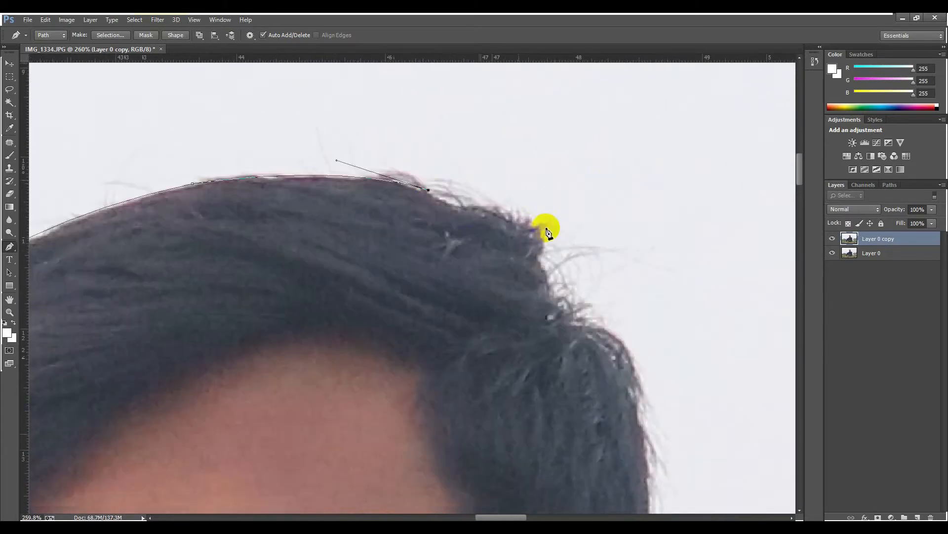
pyautogui.moveTo(548, 228); pyautogui.dragTo(546, 209)
pyautogui.keyDown('alt'); pyautogui.click(546, 213); pyautogui.keyUp('alt')
pyautogui.scroll(-2, 534, 226)
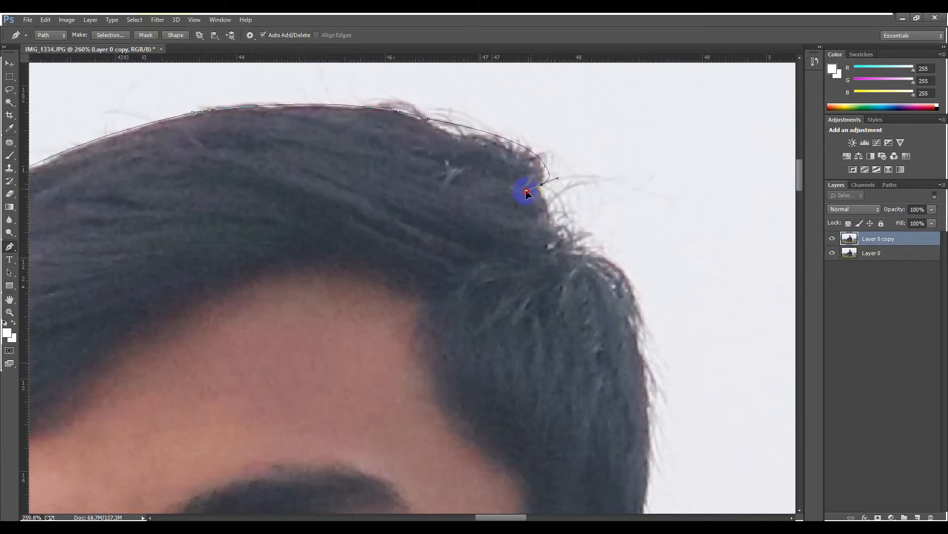
pyautogui.keyDown('alt'); pyautogui.click(542, 184); pyautogui.keyUp('alt')
# - Continue the path down the far side of the hair to where it meets the top of the ear
pyautogui.scroll(-2, 549, 175)
pyautogui.scroll(-3, 600, 155)
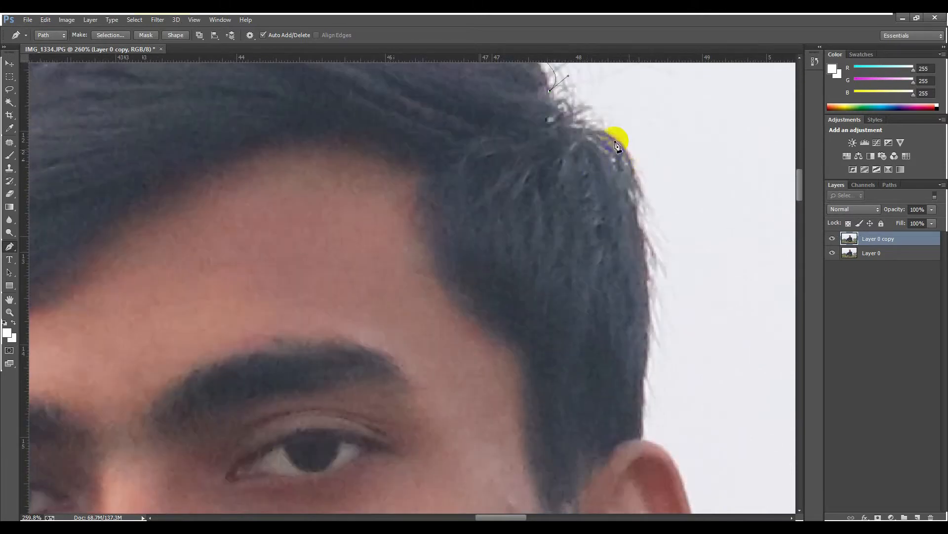
pyautogui.moveTo(642, 193); pyautogui.dragTo(647, 259)
pyautogui.scroll(-5, 641, 192)
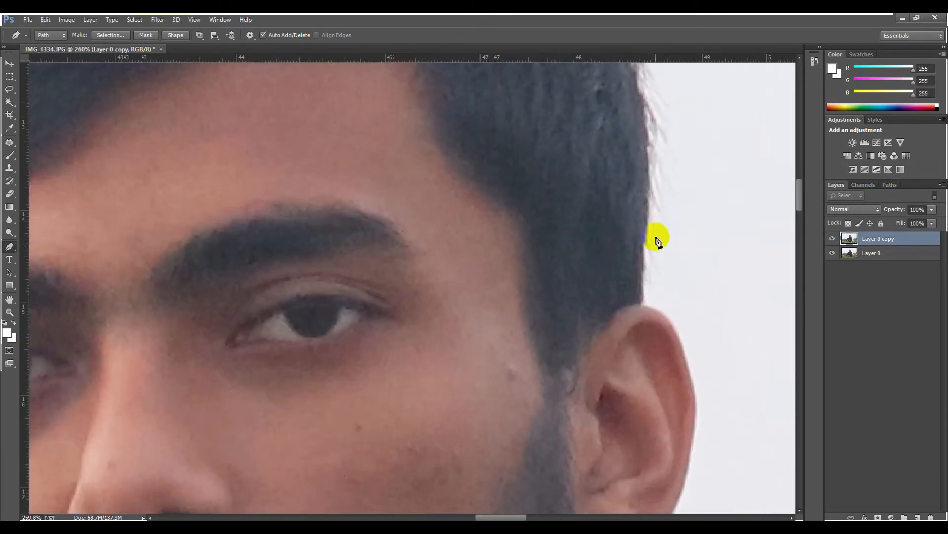
pyautogui.click(643, 244)
pyautogui.scroll(-6, 664, 218)
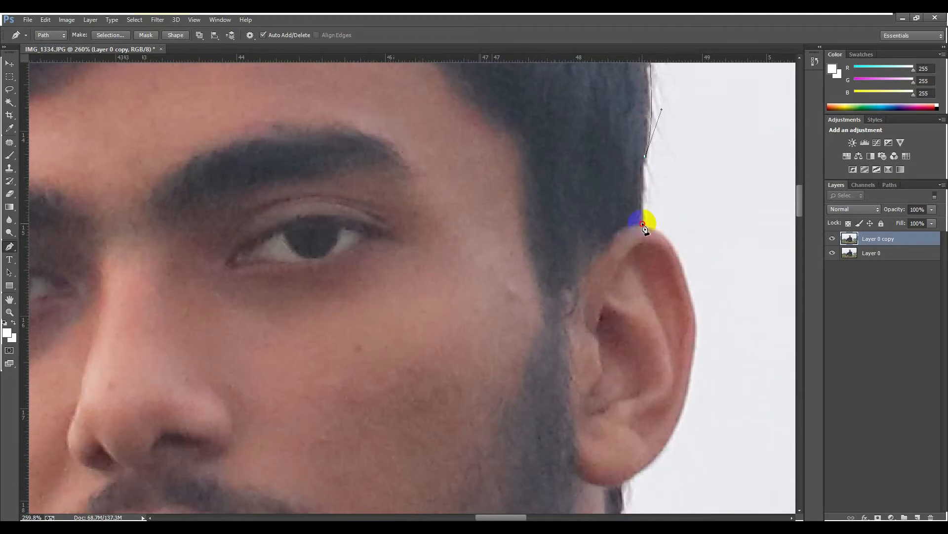
# - Trace the outer curve of the fully visible ear down to the hair behind the earlobe
pyautogui.moveTo(689, 219); pyautogui.dragTo(671, 315)
pyautogui.scroll(-3, 699, 207)
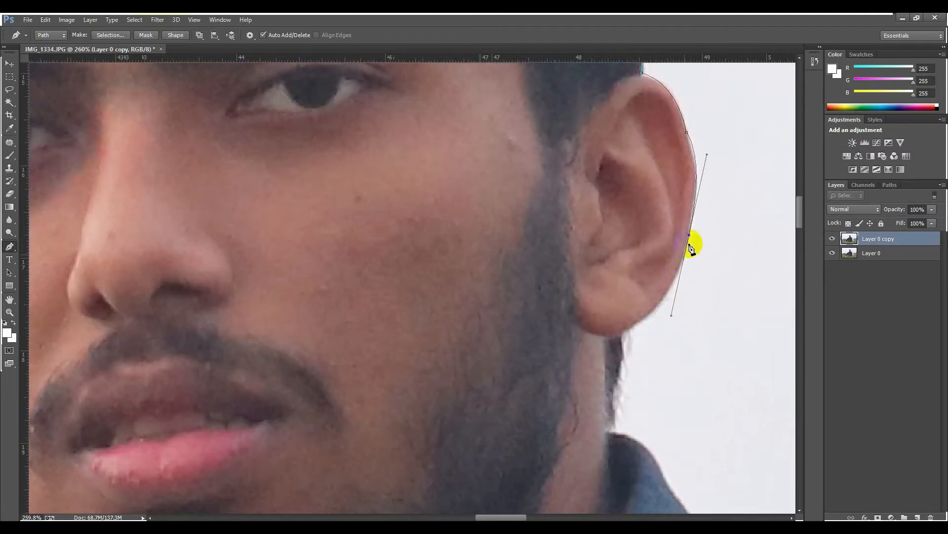
pyautogui.scroll(-3, 693, 240)
pyautogui.moveTo(624, 262); pyautogui.dragTo(602, 275)
# - Follow the hair strip behind the earlobe and the back of the neck down to the top of the shirt collar
pyautogui.scroll(-3, 641, 250)
pyautogui.click(615, 252)
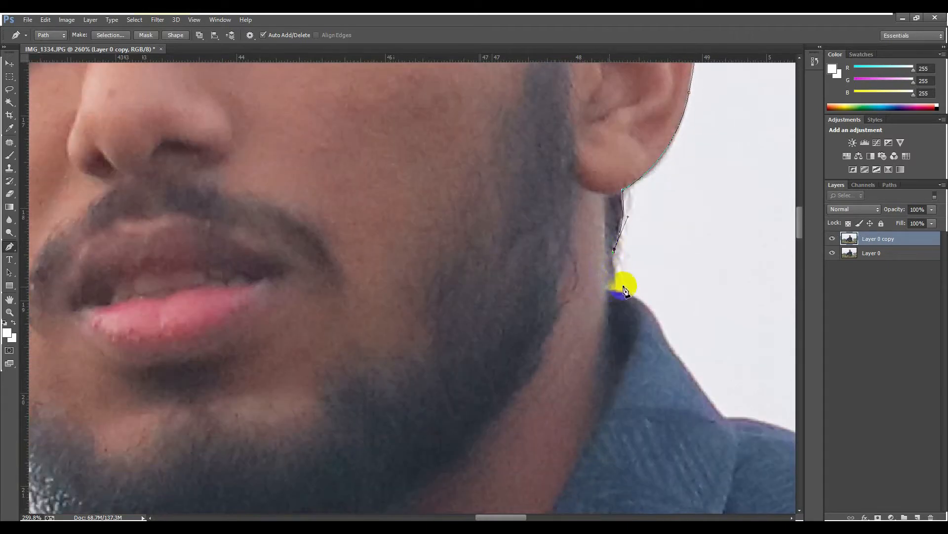
pyautogui.scroll(-3, 625, 291)
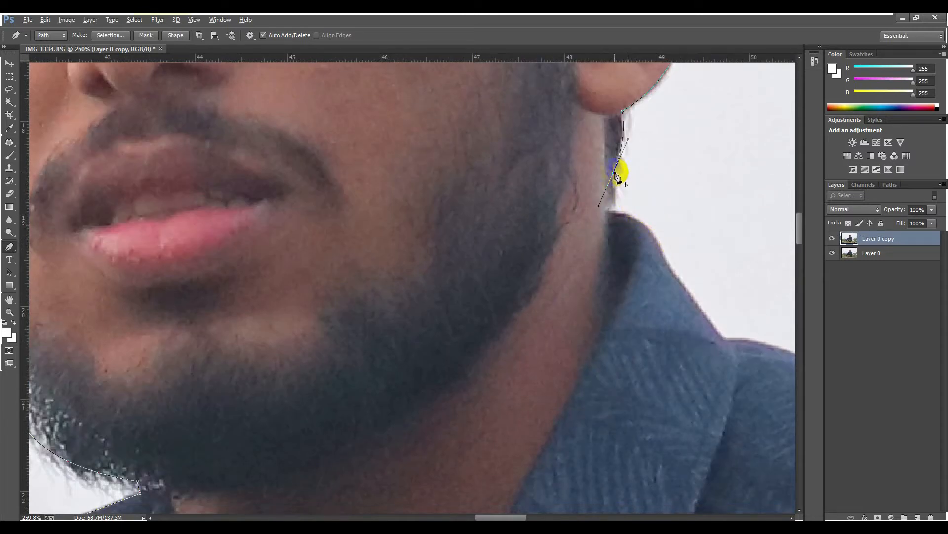
pyautogui.click(619, 205)
pyautogui.scroll(-3, 668, 191)
pyautogui.scroll(5, 632, 162)
pyautogui.click(607, 122)
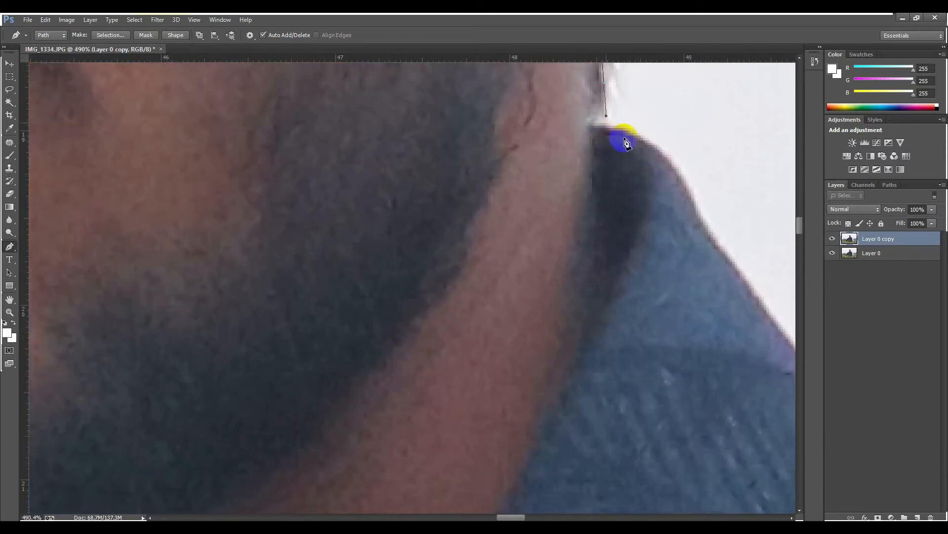
# - Trace the outer edge of the collar down to where it meets the shoulder, keeping corner anchors at the bends
pyautogui.scroll(-5, 623, 141)
pyautogui.scroll(2, 674, 191)
pyautogui.moveTo(661, 228); pyautogui.dragTo(677, 256)
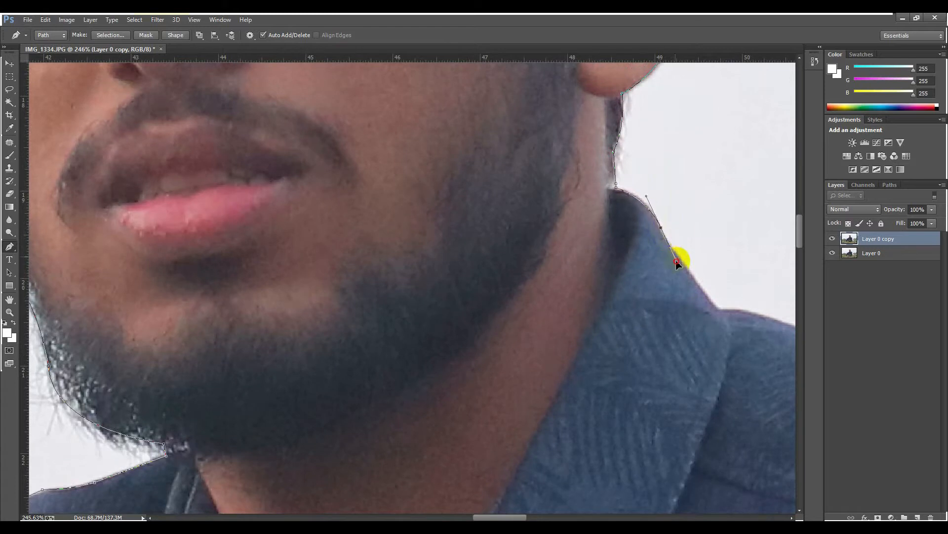
pyautogui.keyDown('alt'); pyautogui.click(662, 227); pyautogui.keyUp('alt')
pyautogui.hscroll(8, 529, 226)
pyautogui.scroll(-3, 519, 247)
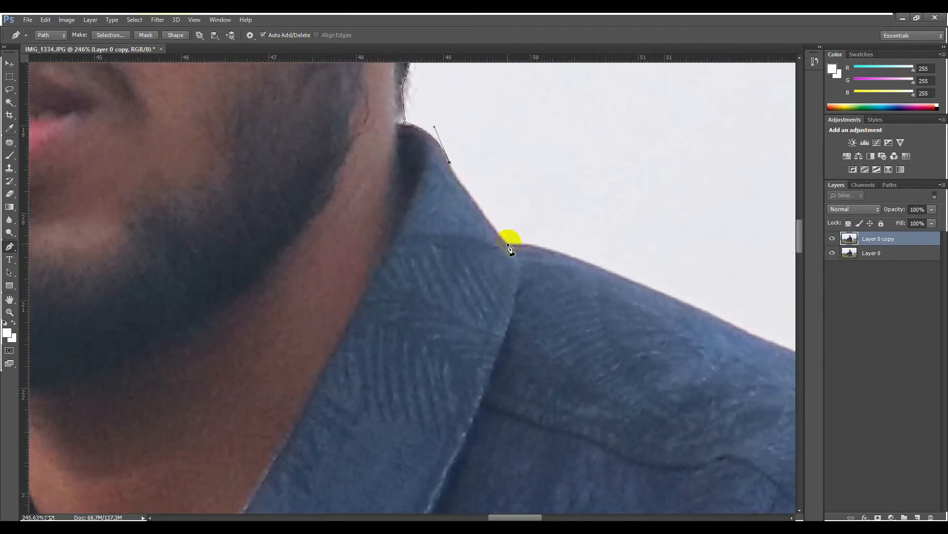
pyautogui.moveTo(509, 245); pyautogui.dragTo(568, 328)
pyautogui.keyDown('alt'); pyautogui.click(510, 241); pyautogui.keyUp('alt')
# - Continue the path along the sloping far shoulder to where it starts to round off
pyautogui.scroll(-1, 522, 239)
pyautogui.scroll(-2, 523, 243)
pyautogui.moveTo(597, 204); pyautogui.dragTo(668, 236)
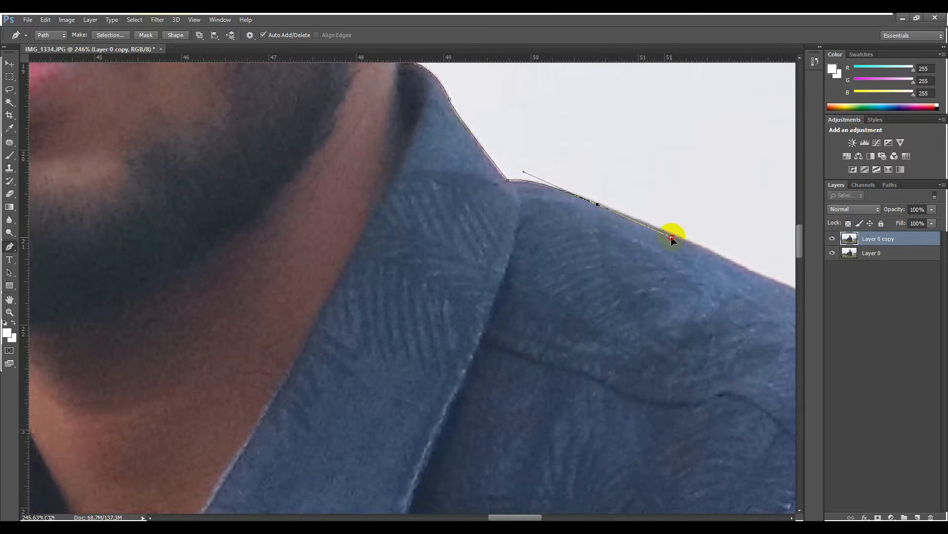
pyautogui.hscroll(12, 318, 182)
pyautogui.scroll(-1, 318, 182)
pyautogui.scroll(-1, 536, 253)
pyautogui.click(535, 259)
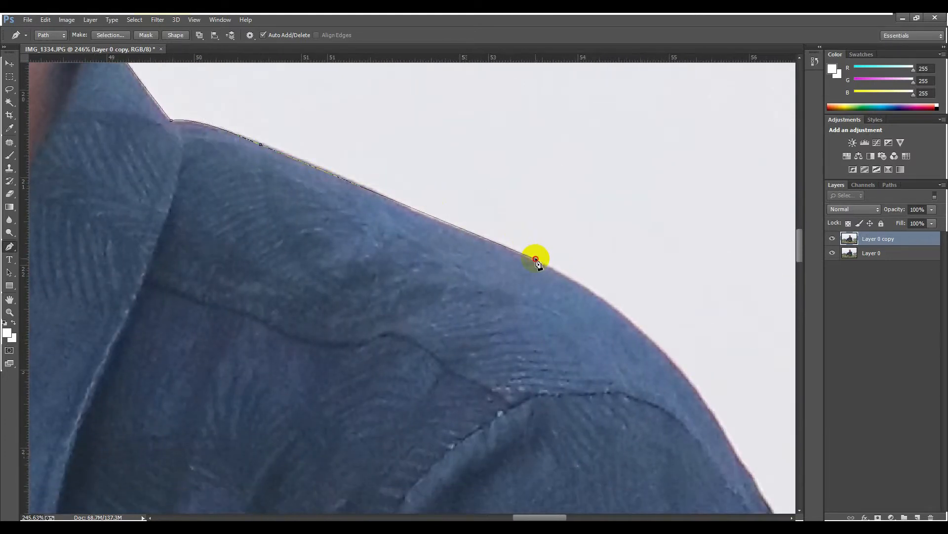
# - Trace the rounded far shoulder onto the upper sleeve with one long curve ending in a corner anchor
pyautogui.scroll(-5, 538, 262)
pyautogui.scroll(4, 677, 332)
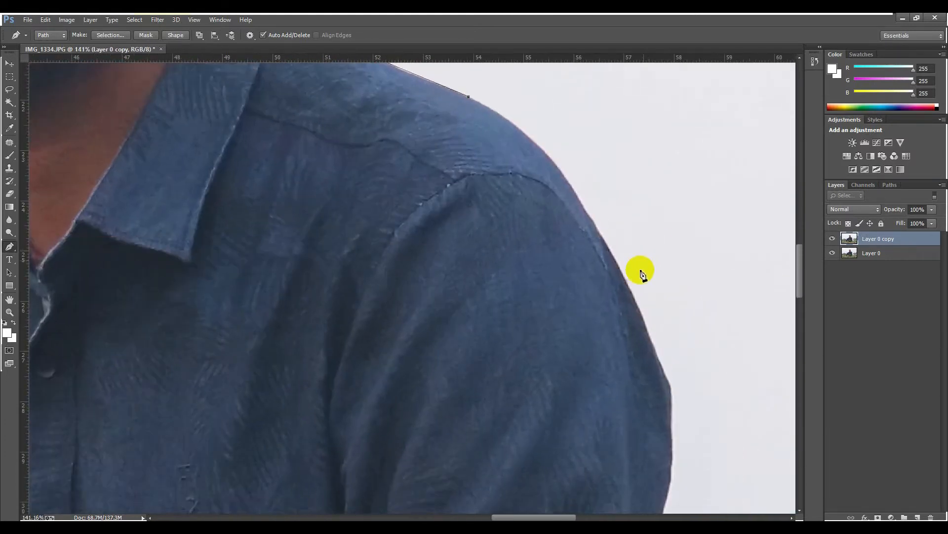
pyautogui.moveTo(602, 240); pyautogui.dragTo(662, 353)
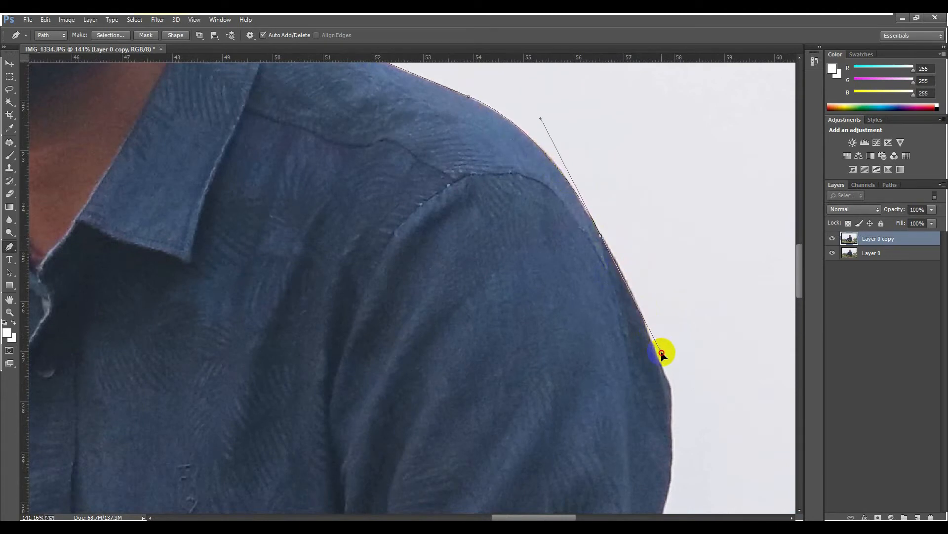
pyautogui.keyDown('alt'); pyautogui.click(607, 239); pyautogui.keyUp('alt')
pyautogui.scroll(-4, 684, 247)
pyautogui.scroll(-1, 683, 246)
# - Trace the outer bulge of the far sleeve down to the notch below it, keeping corner anchors between the curves
pyautogui.click(663, 235)
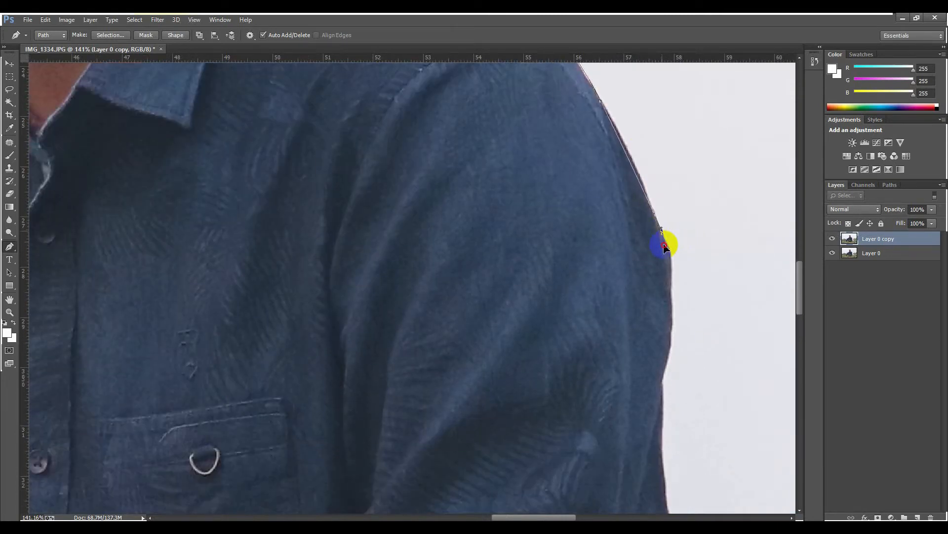
pyautogui.moveTo(664, 246); pyautogui.dragTo(686, 302)
pyautogui.keyDown('alt'); pyautogui.click(664, 230); pyautogui.keyUp('alt')
pyautogui.scroll(-3, 692, 228)
pyautogui.click(673, 217)
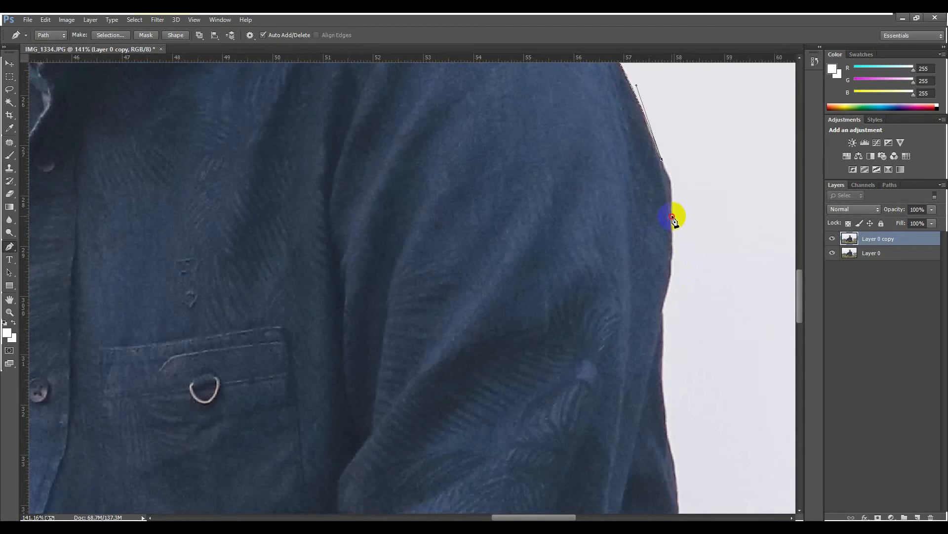
pyautogui.keyDown('alt'); pyautogui.click(672, 216); pyautogui.keyUp('alt')
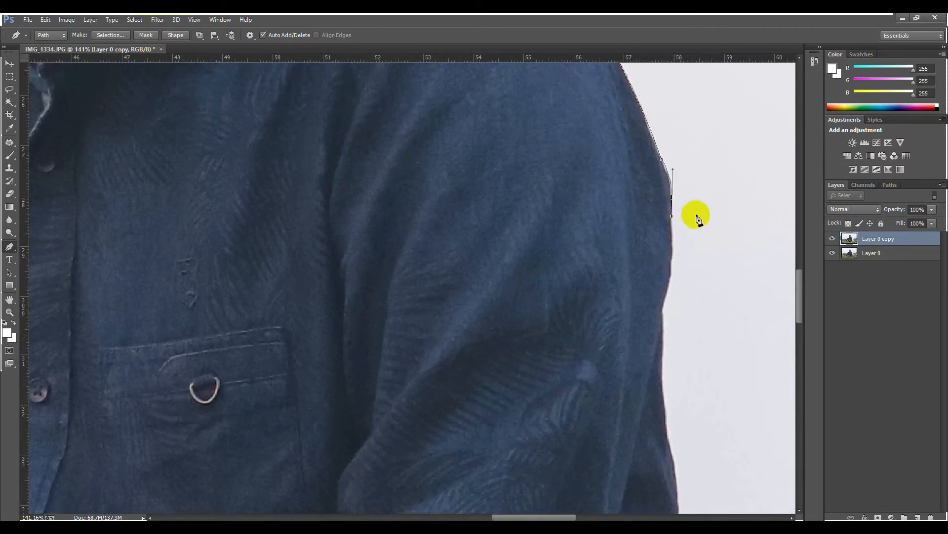
pyautogui.scroll(-3, 696, 214)
pyautogui.click(662, 238)
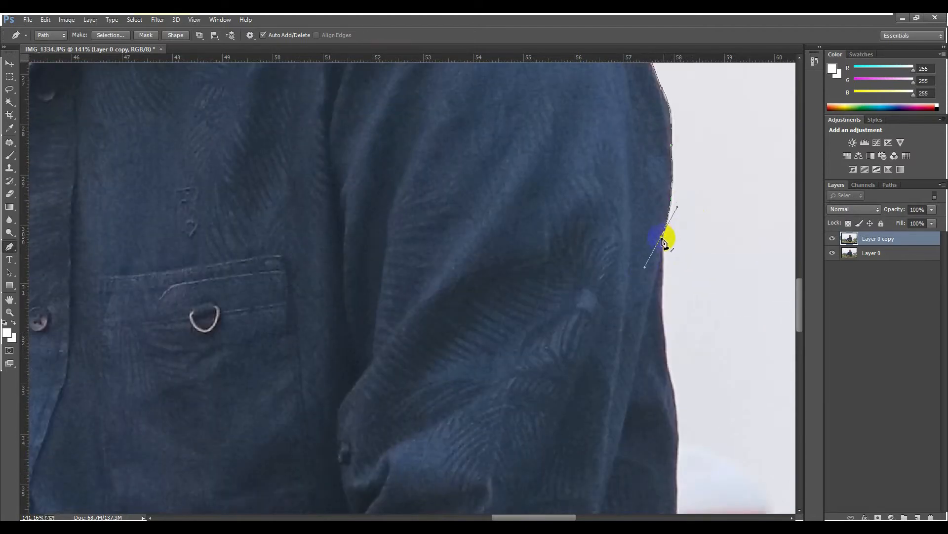
# - Continue the path down the man's far sleeve to the pole's upper white section, keeping corner anchors between the curves
pyautogui.keyDown('alt'); pyautogui.click(662, 239); pyautogui.keyUp('alt')
pyautogui.scroll(-6, 676, 241)
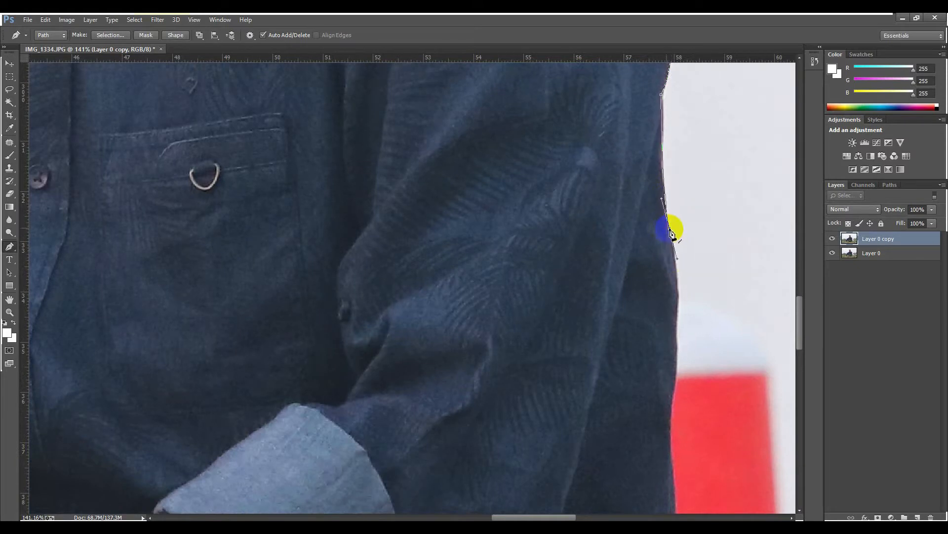
pyautogui.keyDown('alt'); pyautogui.click(671, 230); pyautogui.keyUp('alt')
pyautogui.scroll(-6, 689, 238)
pyautogui.click(680, 186)
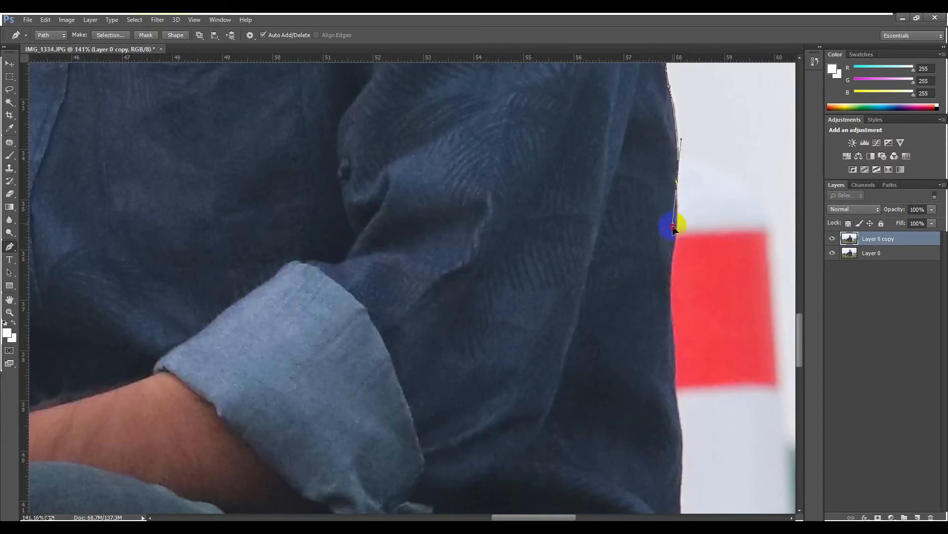
# - Trace the shirt edge alongside the pole's red stripe with two curves, each ending in a corner anchor
pyautogui.scroll(3, 678, 185)
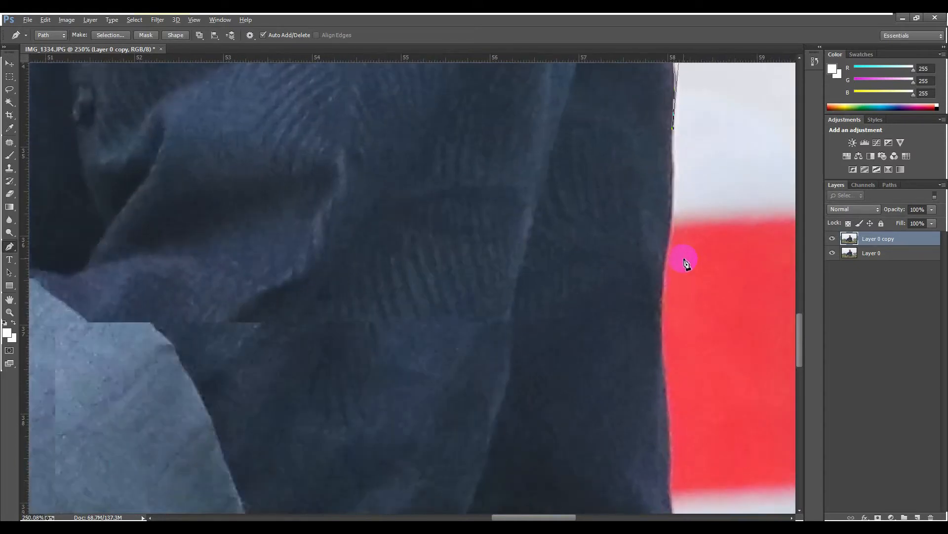
pyautogui.moveTo(664, 224); pyautogui.dragTo(651, 271)
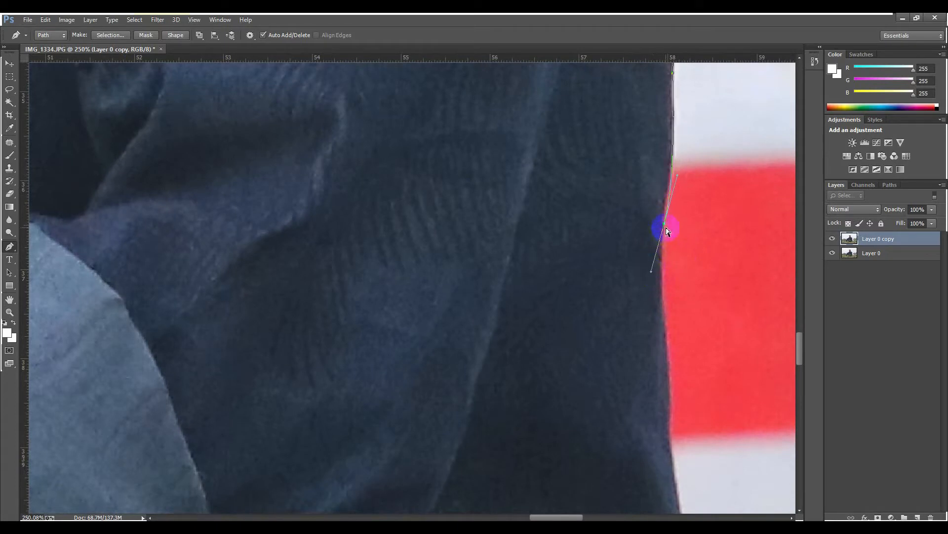
pyautogui.keyDown('alt'); pyautogui.click(662, 212); pyautogui.keyUp('alt')
pyautogui.scroll(-3, 654, 302)
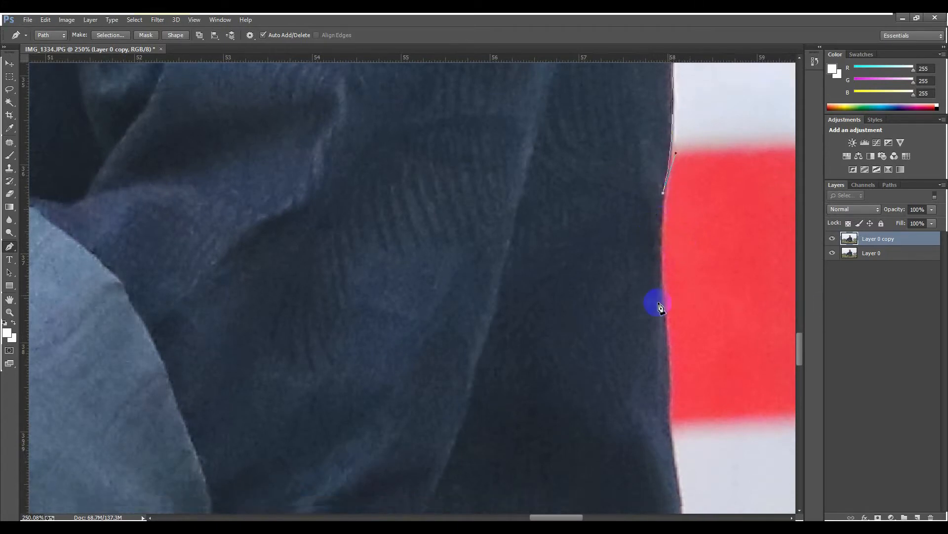
pyautogui.moveTo(673, 354); pyautogui.dragTo(684, 435)
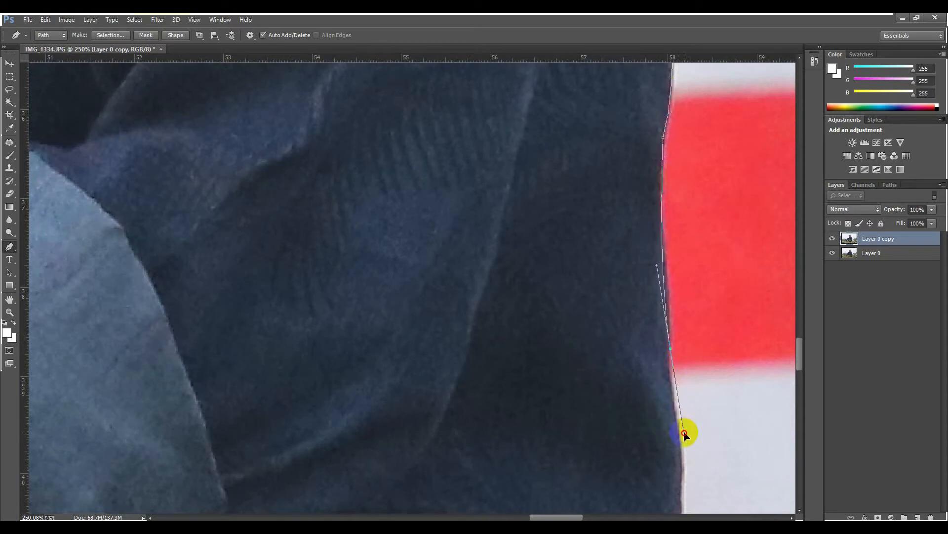
pyautogui.keyDown('alt'); pyautogui.click(673, 350); pyautogui.keyUp('alt')
# - Follow the shirt edge down past the pole's white stripe, turning both curve ends into corner anchors
pyautogui.scroll(-6, 682, 343)
pyautogui.moveTo(681, 317); pyautogui.dragTo(695, 428)
pyautogui.keyDown('alt'); pyautogui.click(681, 317); pyautogui.keyUp('alt')
pyautogui.scroll(-6, 681, 319)
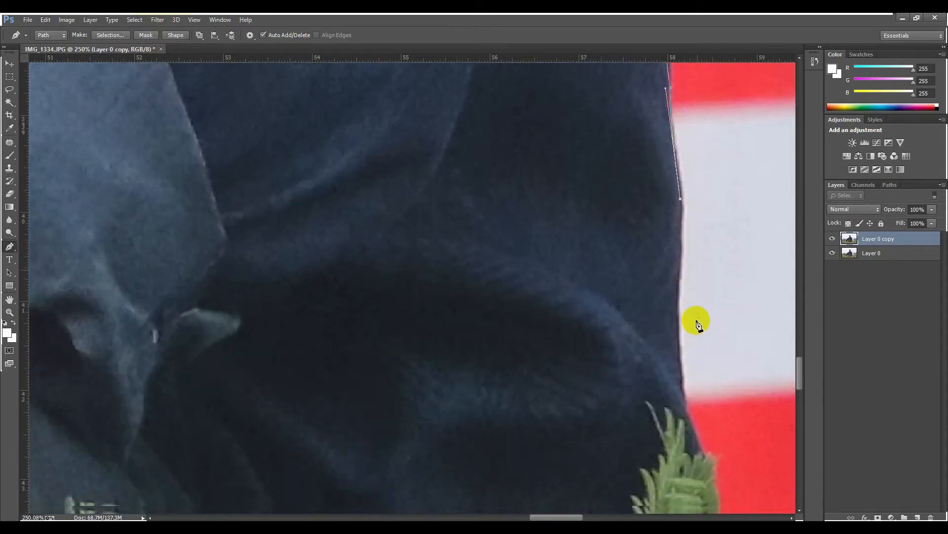
pyautogui.moveTo(680, 286); pyautogui.dragTo(665, 381)
pyautogui.keyDown('alt'); pyautogui.click(681, 286); pyautogui.keyUp('alt')
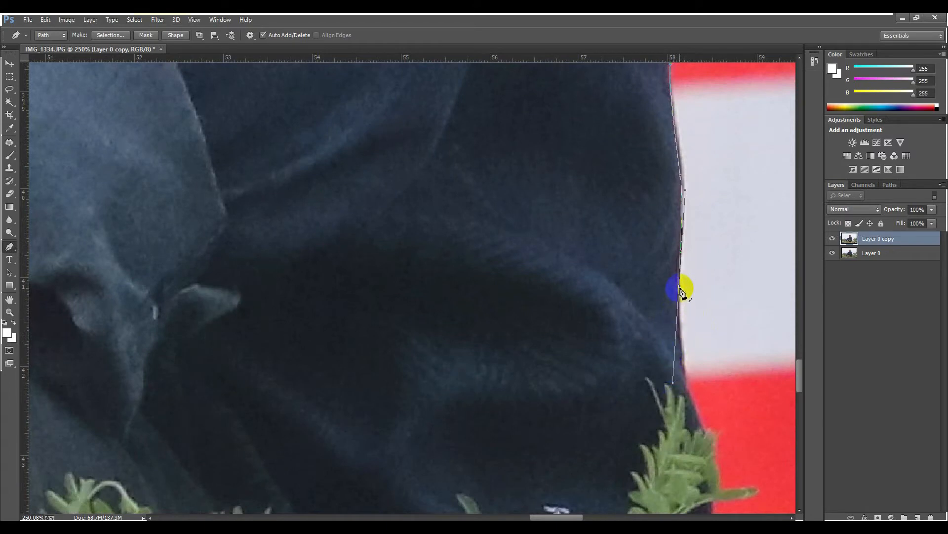
# - Trace the lower back of the shirt to the grass sprig and around its leaf sticking out over the lower red stripe
pyautogui.scroll(-5, 692, 301)
pyautogui.moveTo(705, 306); pyautogui.dragTo(733, 340)
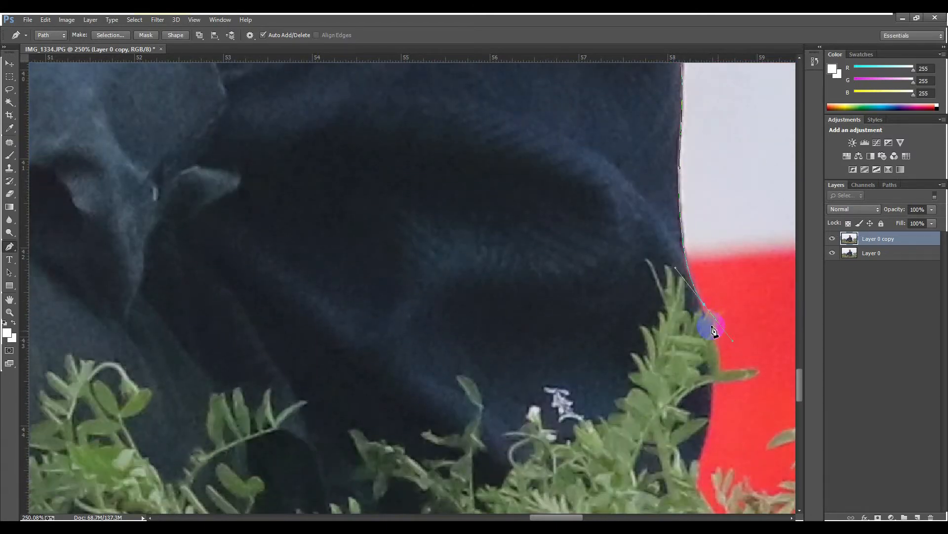
pyautogui.keyDown('alt'); pyautogui.click(706, 306); pyautogui.keyUp('alt')
pyautogui.scroll(-3, 707, 307)
pyautogui.moveTo(716, 271); pyautogui.dragTo(714, 300)
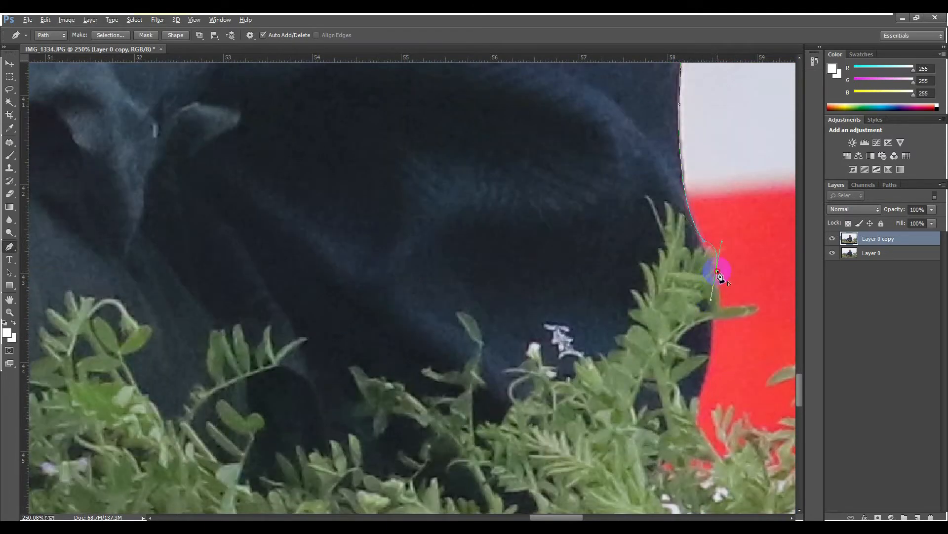
pyautogui.keyDown('alt'); pyautogui.click(717, 272); pyautogui.keyUp('alt')
pyautogui.click(714, 309)
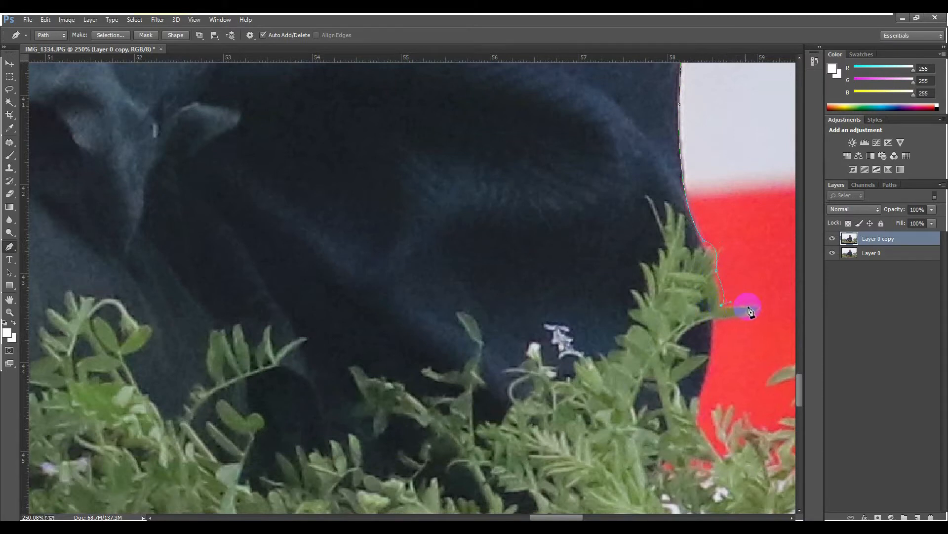
pyautogui.click(714, 320)
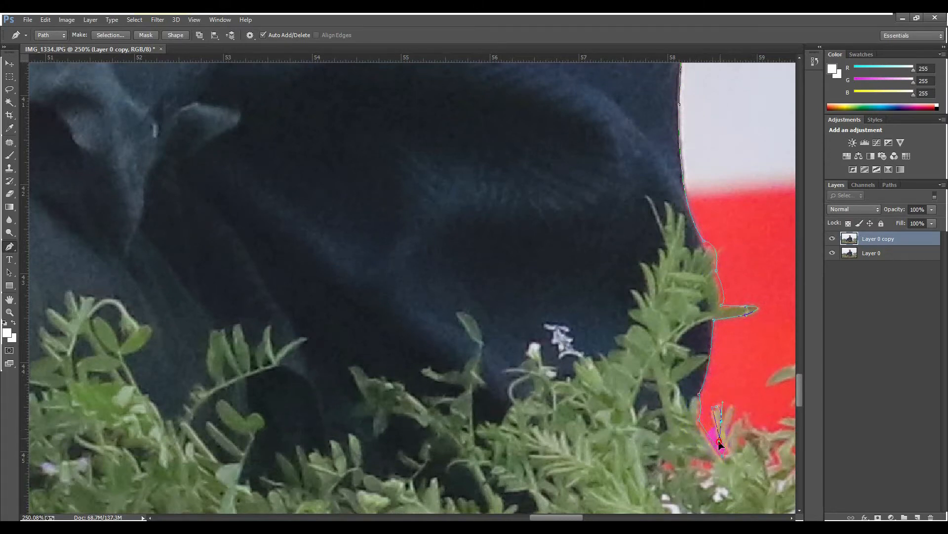
# - Outline the small grass tips at the foot of the red stripe with closely spaced anchors
pyautogui.click(736, 423)
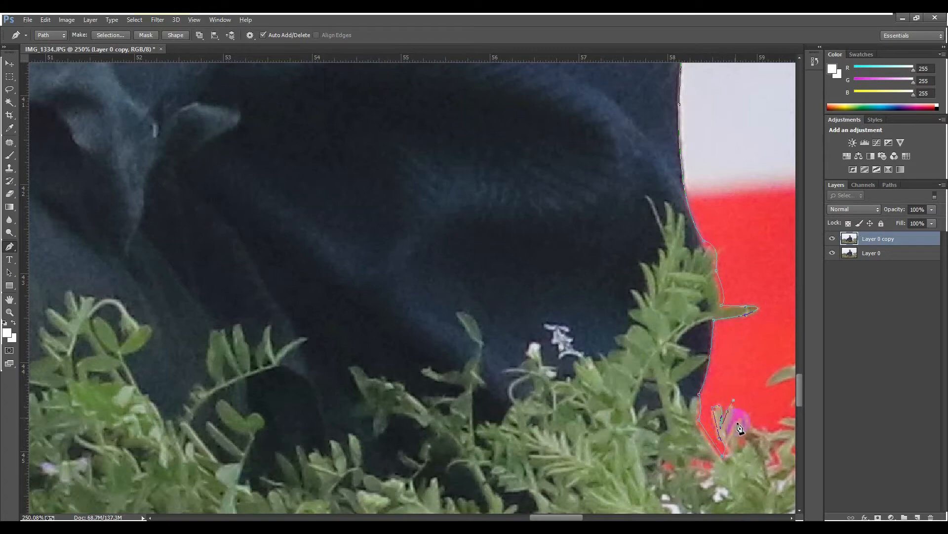
pyautogui.moveTo(726, 394); pyautogui.dragTo(368, 309)
pyautogui.click(420, 341)
pyautogui.click(431, 333)
pyautogui.click(441, 325)
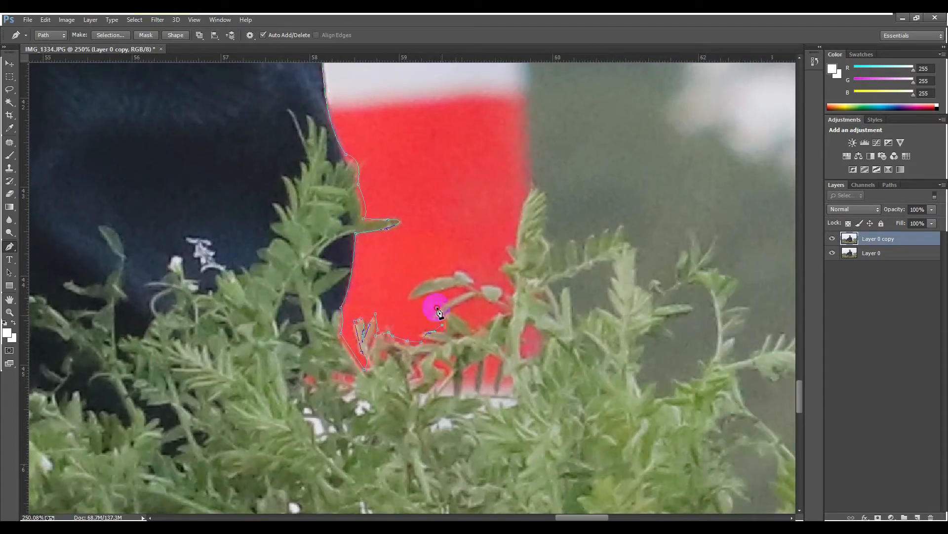
# - Trace the stem and underside of the long leaf that reaches across the red stripe
pyautogui.click(438, 309)
pyautogui.click(453, 299)
pyautogui.click(458, 289)
pyautogui.click(429, 295)
pyautogui.click(408, 295)
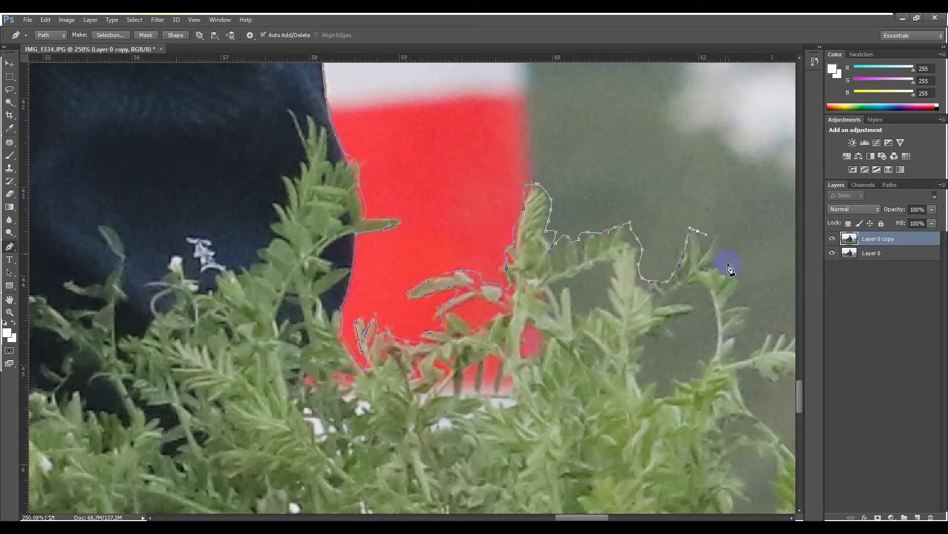
# - Continue the outline over the grass beyond the pole, dipping into the gap and rising along the next clump
pyautogui.moveTo(690, 280); pyautogui.dragTo(321, 257)
pyautogui.click(365, 260)
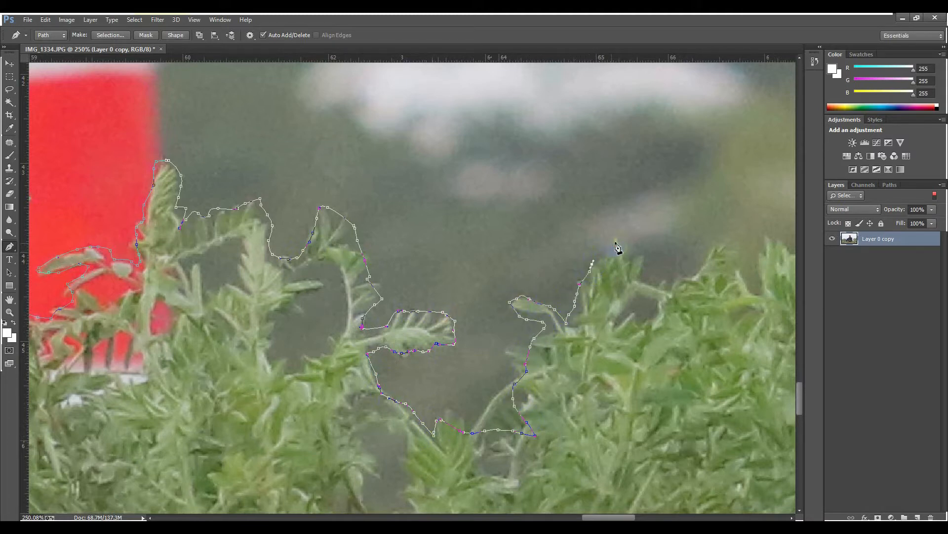
pyautogui.click(642, 251)
pyautogui.click(652, 265)
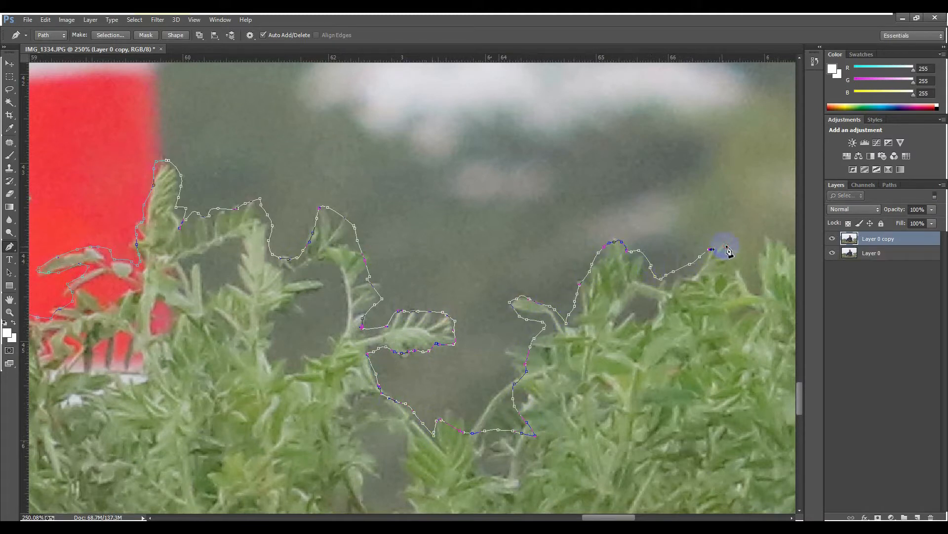
# - Trace the remaining clump tops, down through the wide gap and over the last large bush, with closely spaced anchors
pyautogui.moveTo(710, 278); pyautogui.dragTo(249, 309)
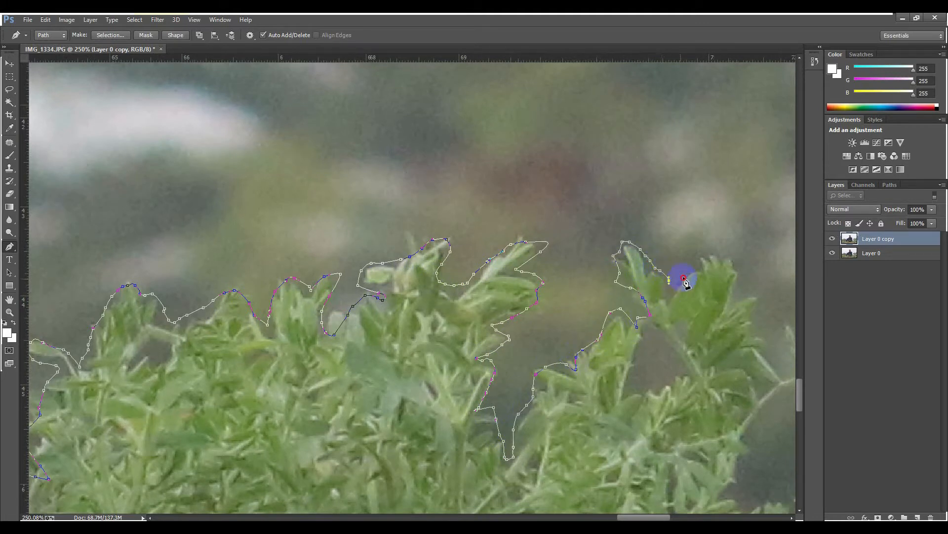
pyautogui.moveTo(755, 341); pyautogui.dragTo(420, 345)
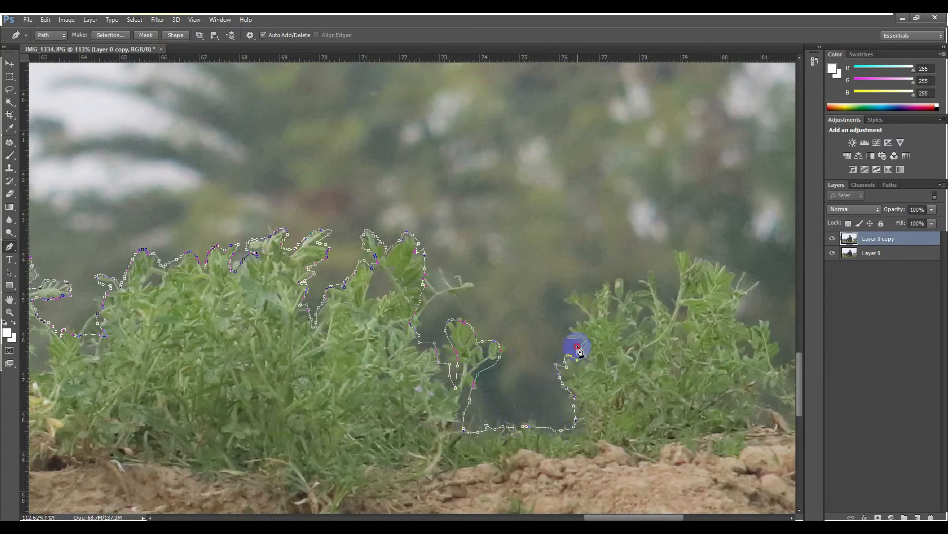
pyautogui.moveTo(566, 334); pyautogui.dragTo(649, 280)
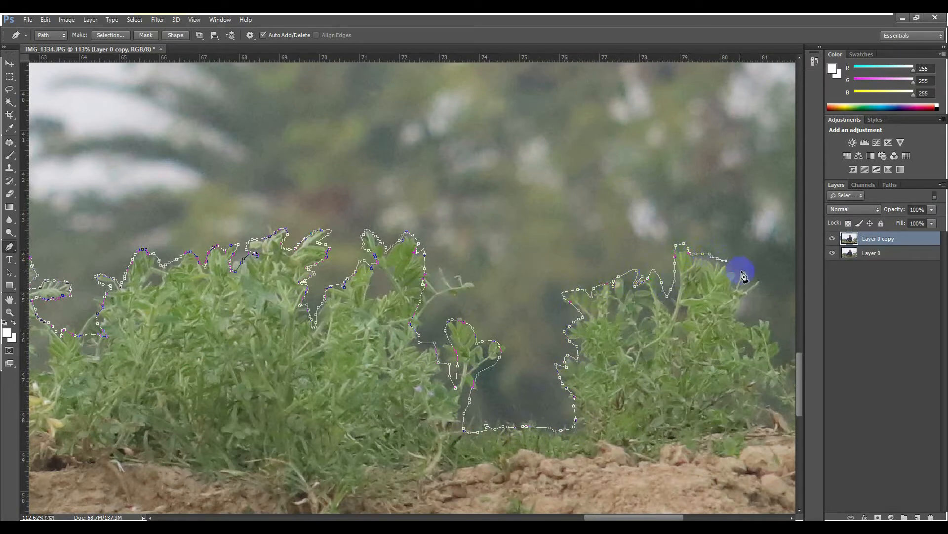
pyautogui.click(744, 319)
pyautogui.moveTo(777, 342); pyautogui.dragTo(790, 358)
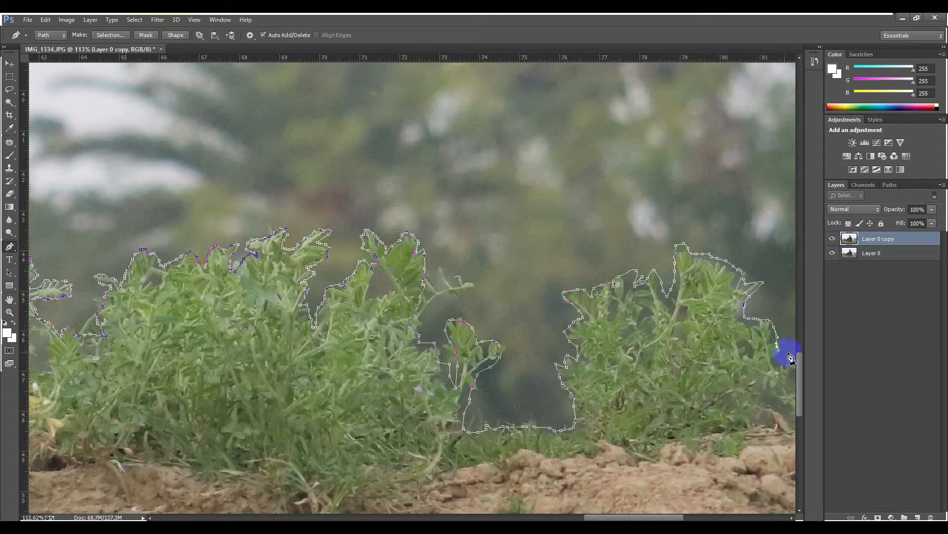
# - Extend the path over the low grass beyond the last bush to just outside the photo's edge
pyautogui.moveTo(726, 356); pyautogui.dragTo(507, 367)
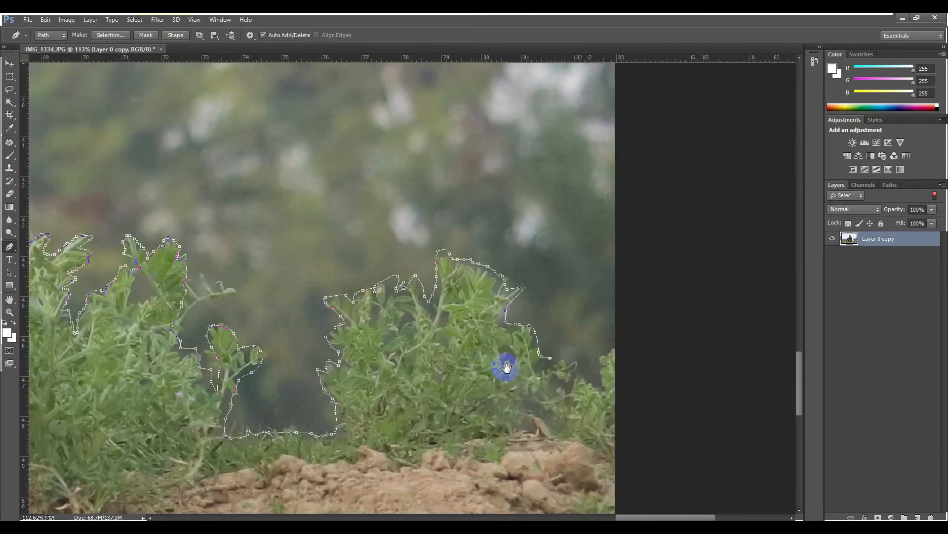
pyautogui.click(593, 376)
pyautogui.click(600, 381)
pyautogui.click(599, 352)
pyautogui.click(612, 339)
pyautogui.click(620, 342)
# - Run the path around the outside of the photo beneath the soil and back up to close it at its starting point
pyautogui.scroll(-1, 661, 342)
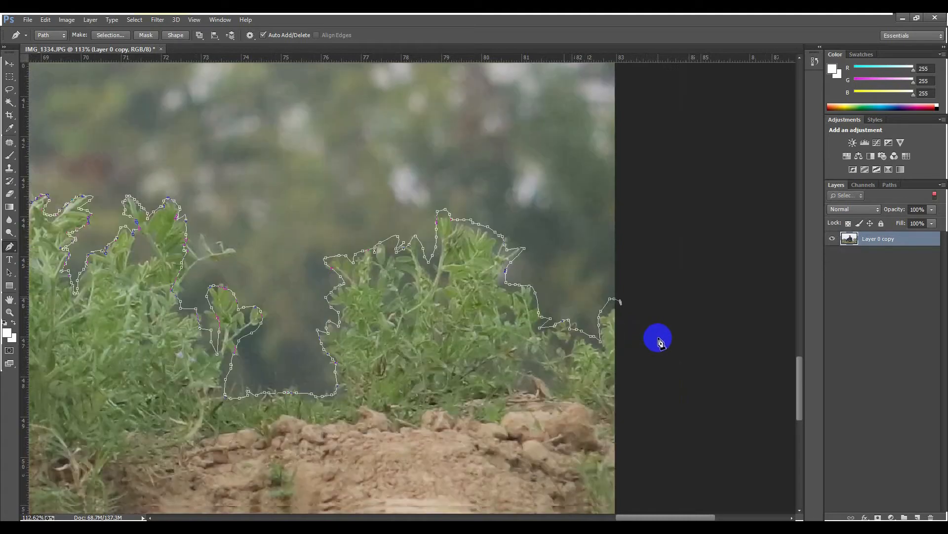
pyautogui.scroll(-5, 661, 342)
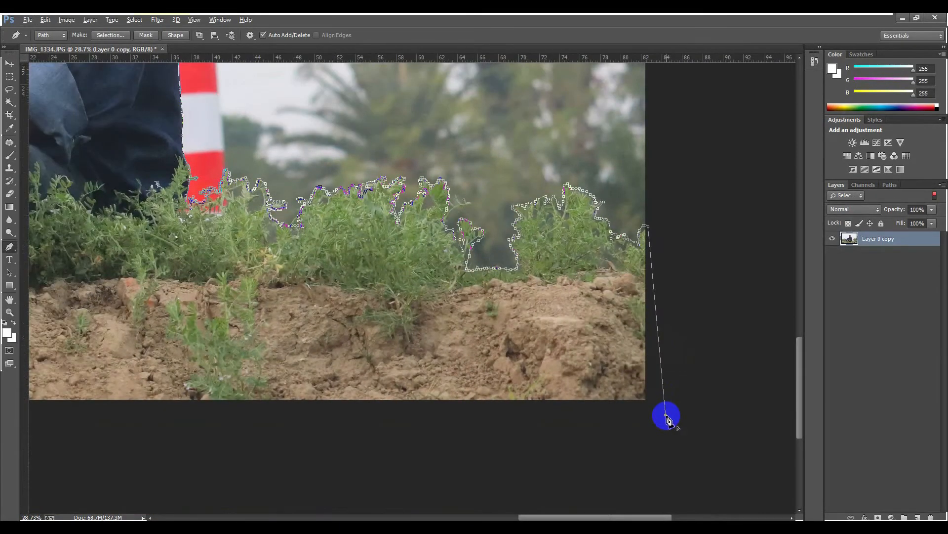
pyautogui.click(666, 418)
pyautogui.scroll(-2, 667, 417)
pyautogui.click(389, 440)
pyautogui.scroll(-2, 390, 440)
pyautogui.click(175, 473)
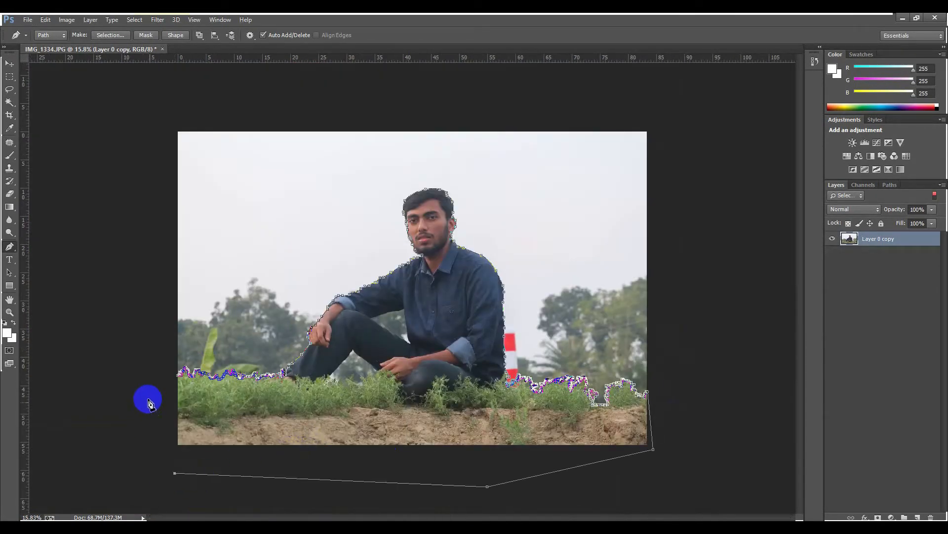
pyautogui.click(148, 401)
pyautogui.click(157, 374)
pyautogui.scroll(3, 158, 376)
pyautogui.click(177, 374)
# - Duplicate Layer 0 copy and mask the duplicate with a selection made from the closed path
pyautogui.click(872, 242)
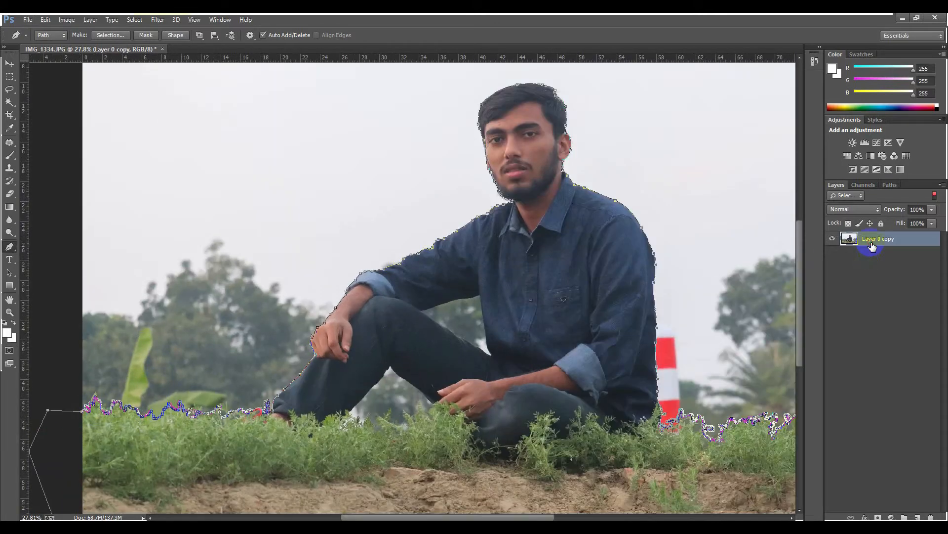
pyautogui.moveTo(871, 242); pyautogui.dragTo(918, 517)
pyautogui.hotkey('ctrl', 'Return')
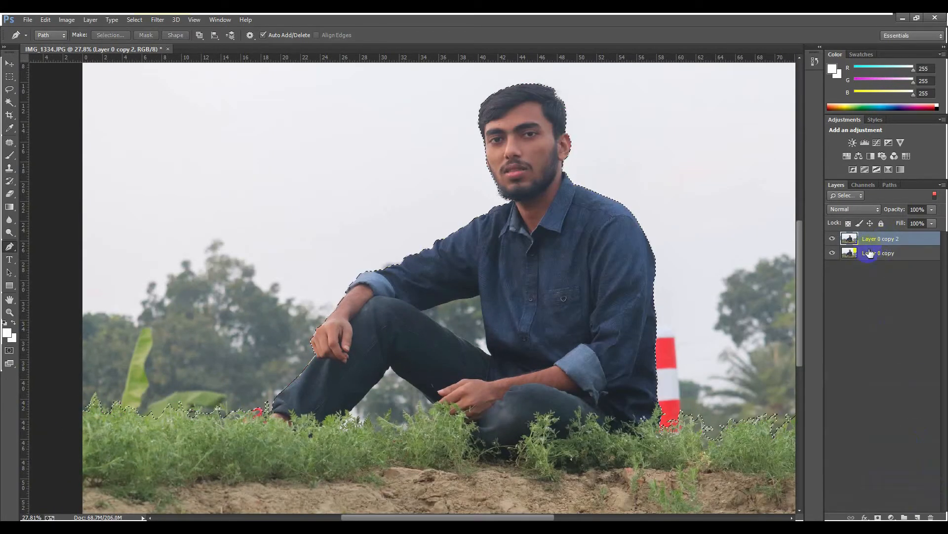
pyautogui.click(878, 517)
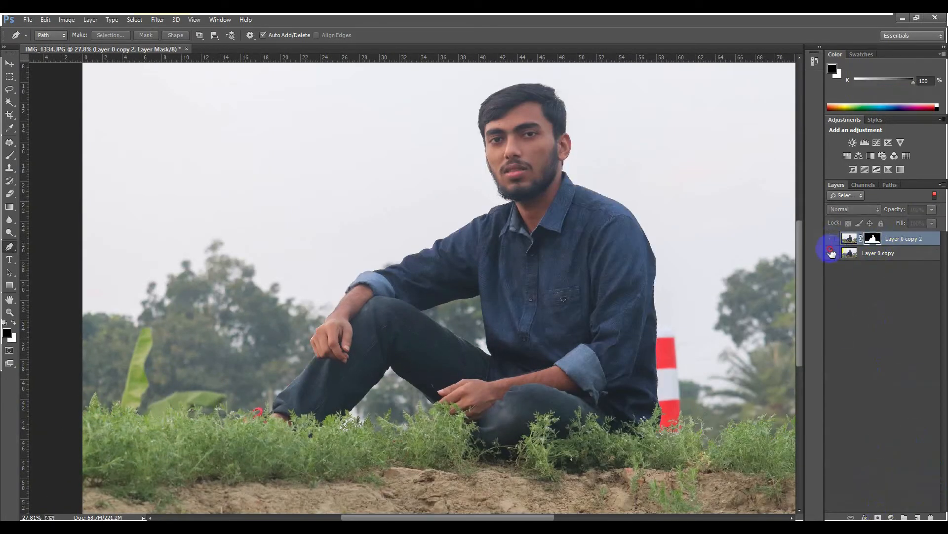
# - Target the layer mask of Layer 0 copy 2 and start a path along the raised leg's lower edge in the gap between the legs
pyautogui.scroll(3, 436, 383)
pyautogui.scroll(-3, 496, 305)
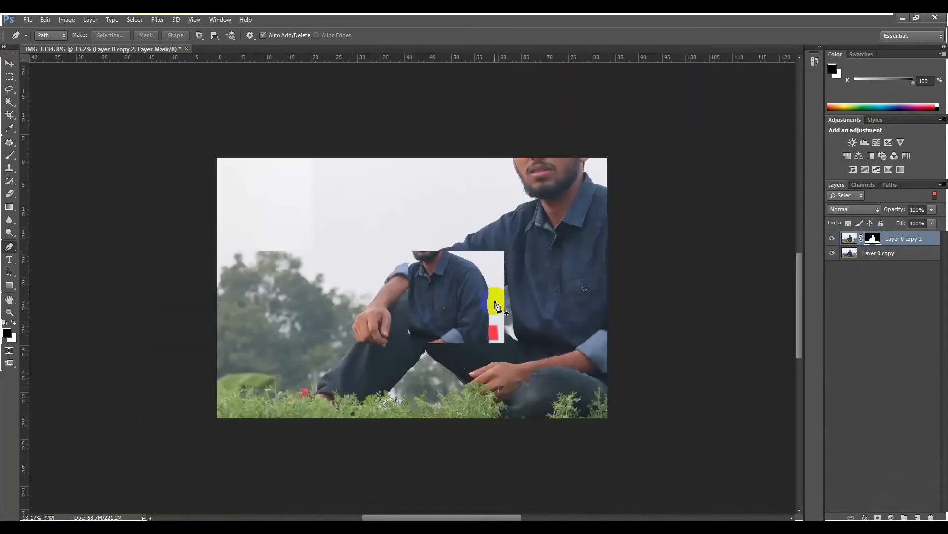
pyautogui.scroll(4, 363, 360)
pyautogui.scroll(-2, 776, 257)
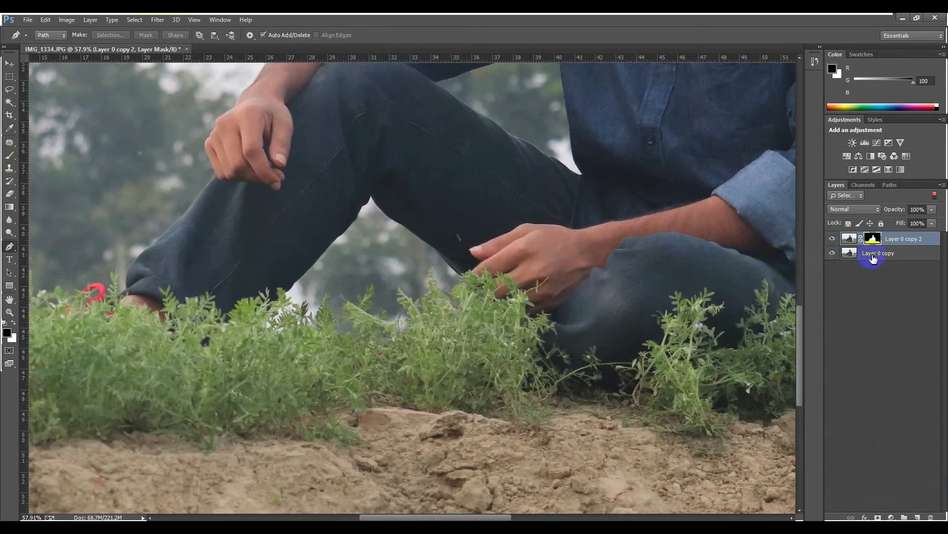
pyautogui.click(868, 253)
pyautogui.click(872, 239)
pyautogui.scroll(5, 316, 288)
pyautogui.moveTo(340, 264)
pyautogui.mouseDown()
pyautogui.moveTo(342, 237)
pyautogui.moveTo(343, 250)
pyautogui.mouseUp()
pyautogui.scroll(3, 498, 223)
pyautogui.moveTo(476, 200); pyautogui.dragTo(553, 107)
pyautogui.click(475, 200)
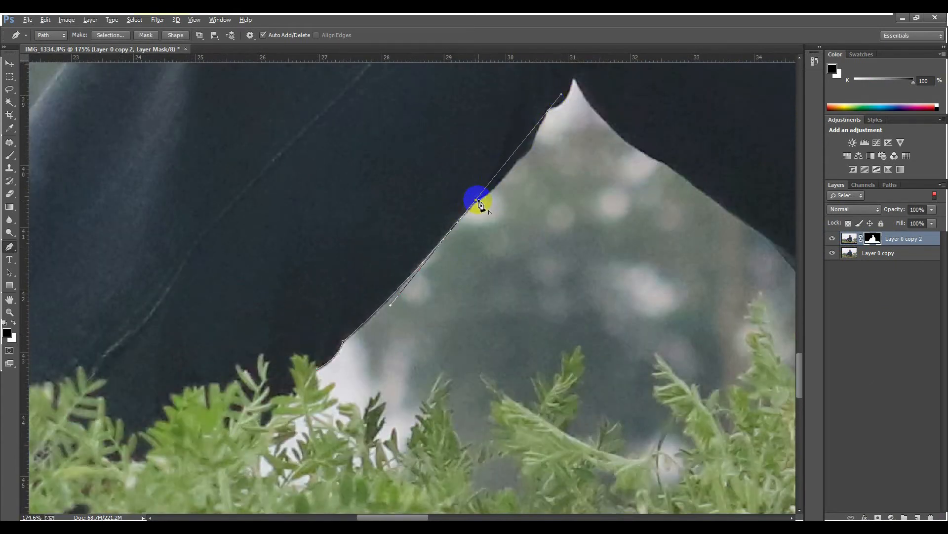
# - Continue the path up the raised leg's inner edge to the peak of the gap, keeping corner anchors at the bends
pyautogui.scroll(3, 523, 212)
pyautogui.moveTo(516, 246); pyautogui.dragTo(542, 206)
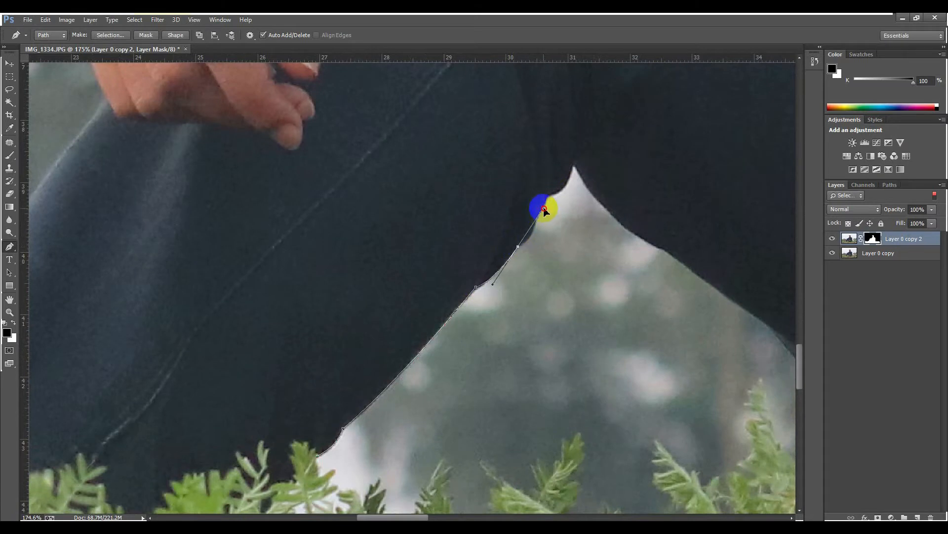
pyautogui.click(518, 247)
pyautogui.scroll(1, 534, 246)
pyautogui.moveTo(537, 255); pyautogui.dragTo(571, 206)
pyautogui.click(536, 256)
pyautogui.click(546, 235)
pyautogui.click(574, 211)
# - Continue the path from the peak of the gap down the other leg's edge to where it meets the grass
pyautogui.click(663, 288)
pyautogui.moveTo(663, 288); pyautogui.dragTo(719, 312)
pyautogui.click(662, 289)
pyautogui.hscroll(5, 663, 288)
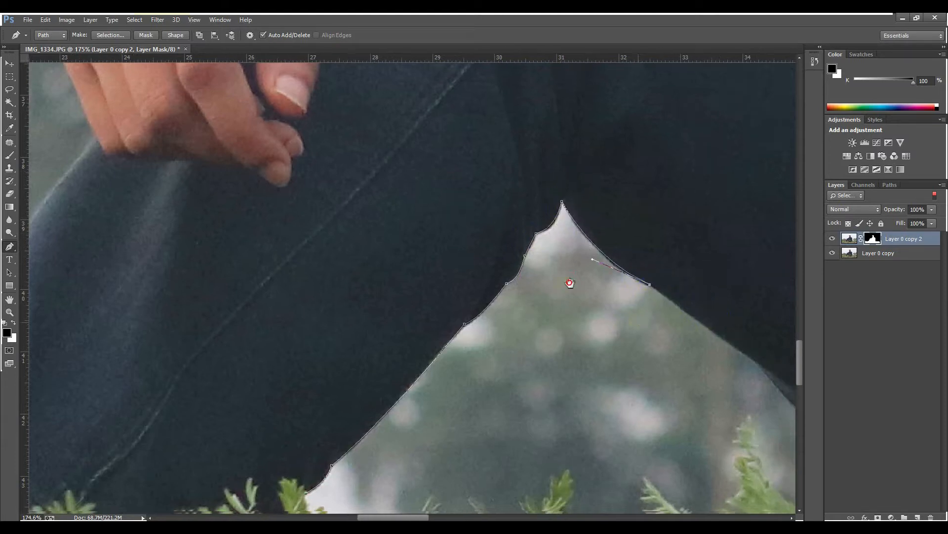
pyautogui.scroll(-2, 567, 282)
pyautogui.scroll(-1, 548, 267)
pyautogui.moveTo(618, 284); pyautogui.dragTo(658, 306)
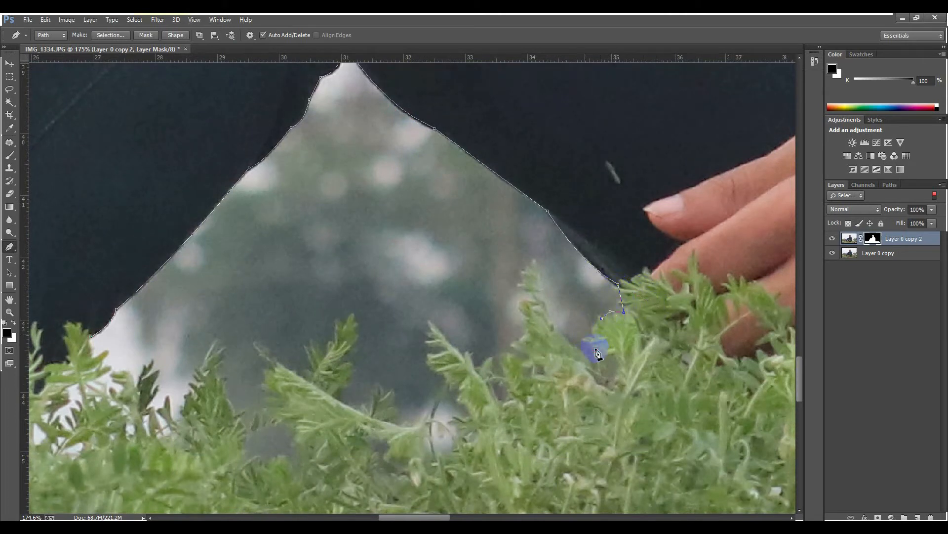
# - Trace the path around the grass tips between the legs back to its starting point and close it
pyautogui.click(510, 349)
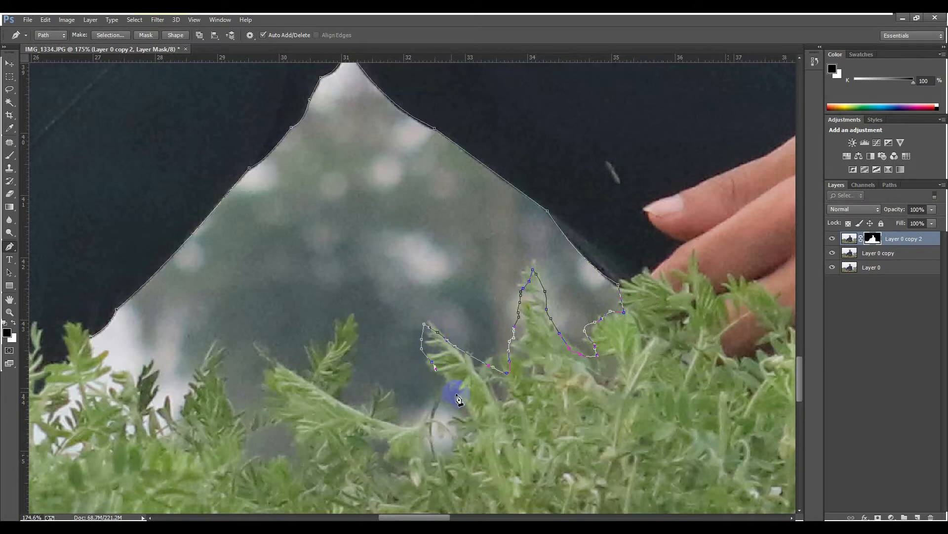
pyautogui.click(390, 384)
pyautogui.click(376, 393)
pyautogui.click(352, 392)
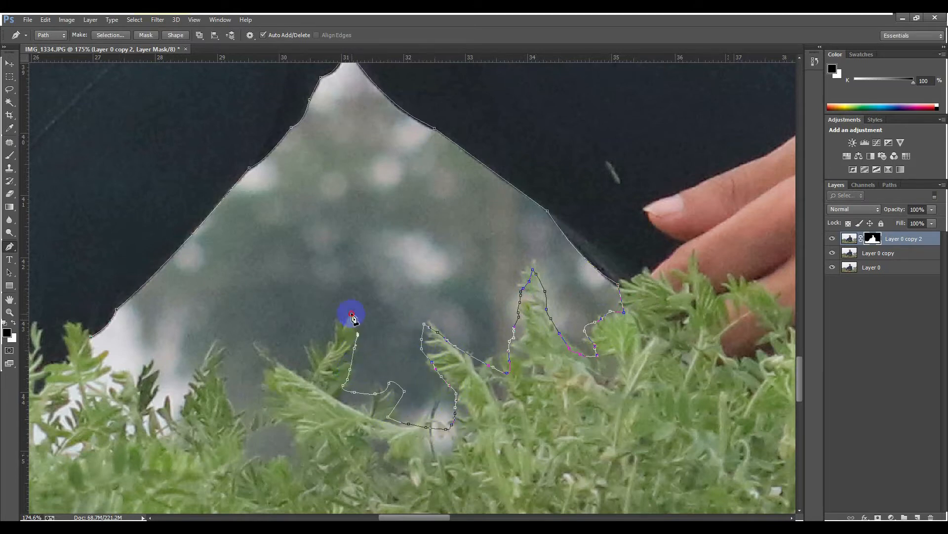
pyautogui.click(225, 367)
pyautogui.click(223, 340)
pyautogui.click(204, 366)
pyautogui.click(186, 388)
pyautogui.click(164, 379)
pyautogui.click(154, 359)
pyautogui.click(128, 359)
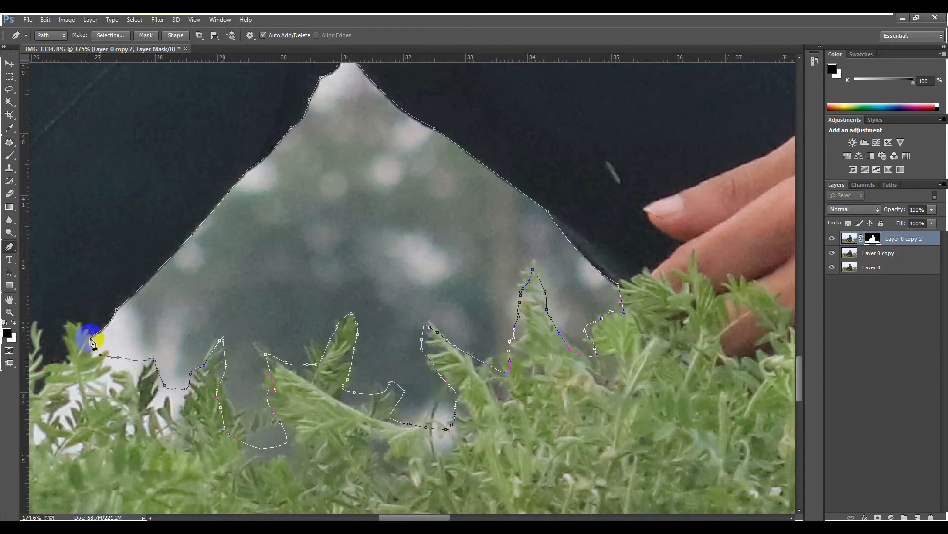
pyautogui.click(91, 338)
# - Convert the path to a selection, hide Layer 0 copy and Layer 0, and delete the selected background from Layer 0 copy 2's image
pyautogui.click(870, 240)
pyautogui.hotkey('ctrl', 'Return')
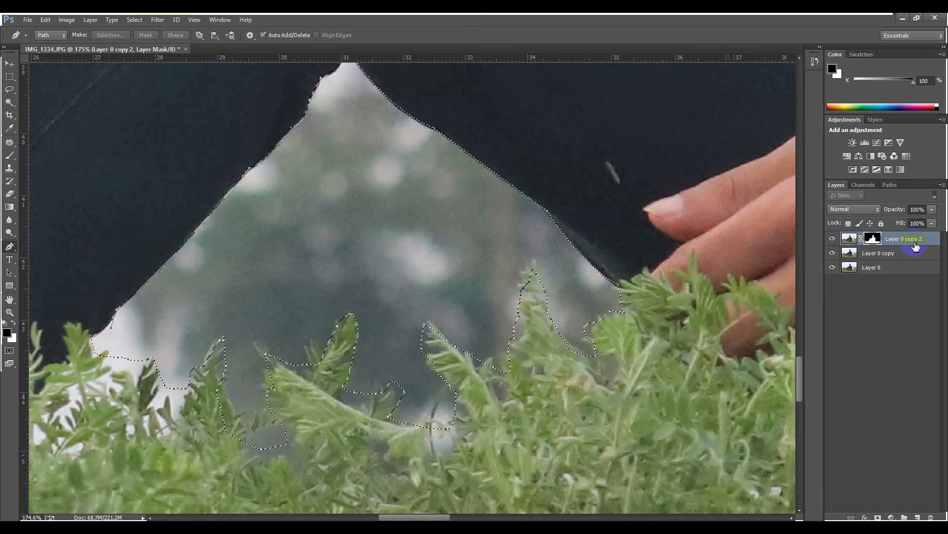
pyautogui.click(878, 253)
pyautogui.click(833, 253)
pyautogui.click(873, 240)
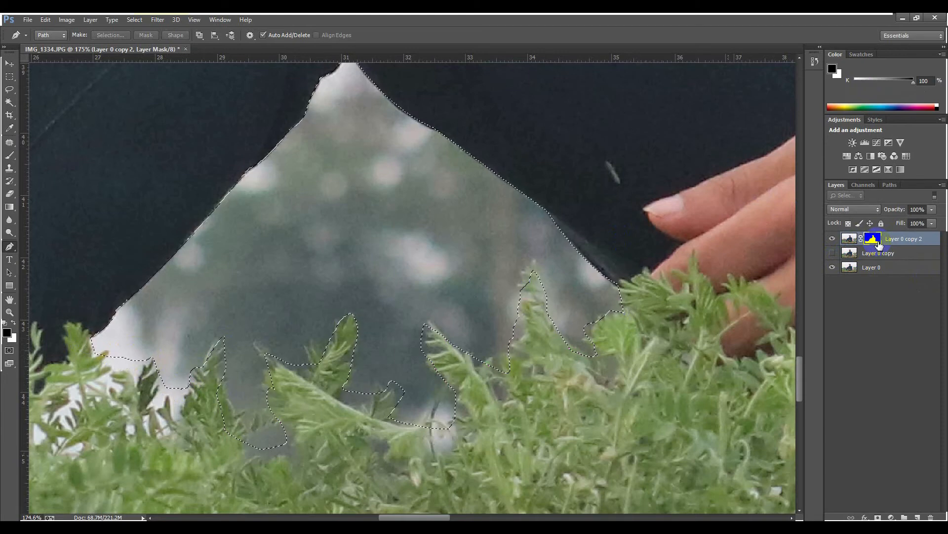
pyautogui.click(832, 267)
pyautogui.click(872, 240)
pyautogui.click(853, 241)
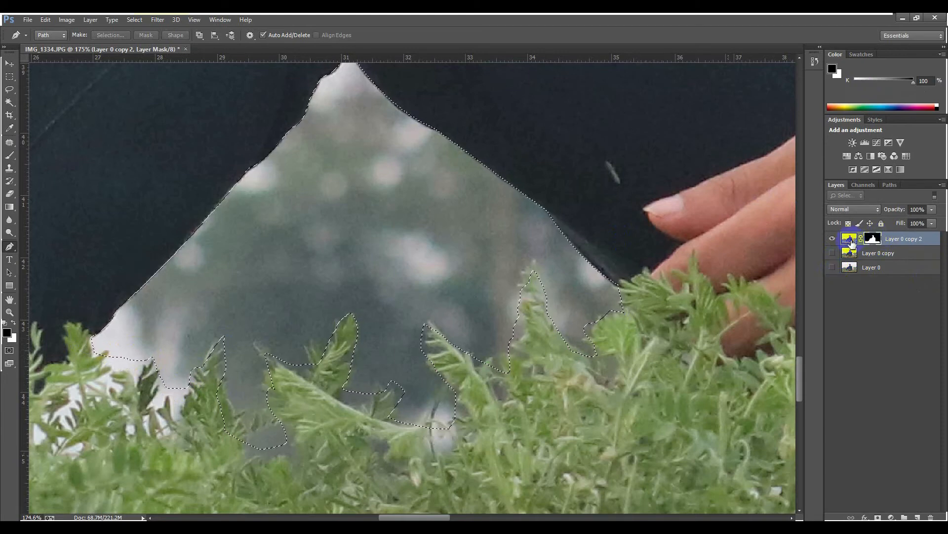
pyautogui.press('Delete')
# - Delete the hidden Layer 0 copy layer
pyautogui.scroll(-10, 462, 197)
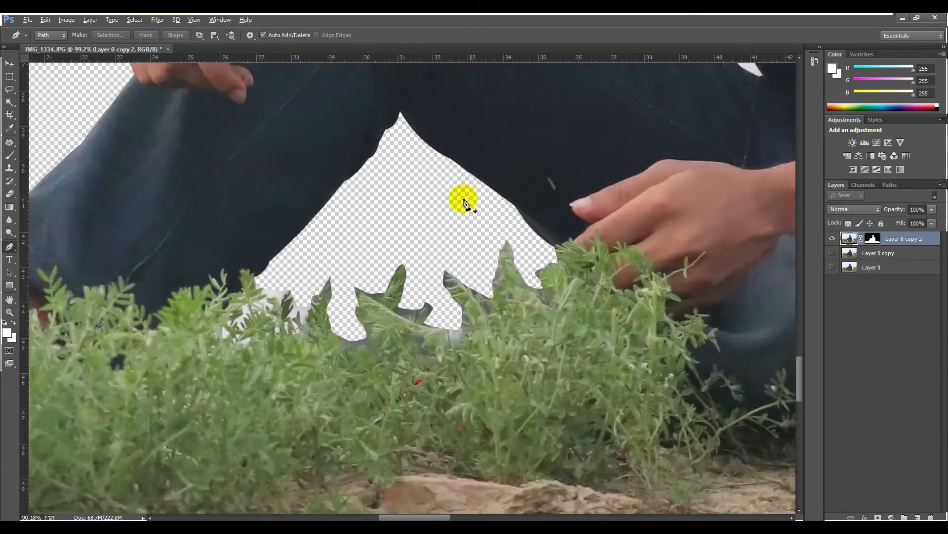
pyautogui.scroll(4, 388, 346)
pyautogui.click(896, 254)
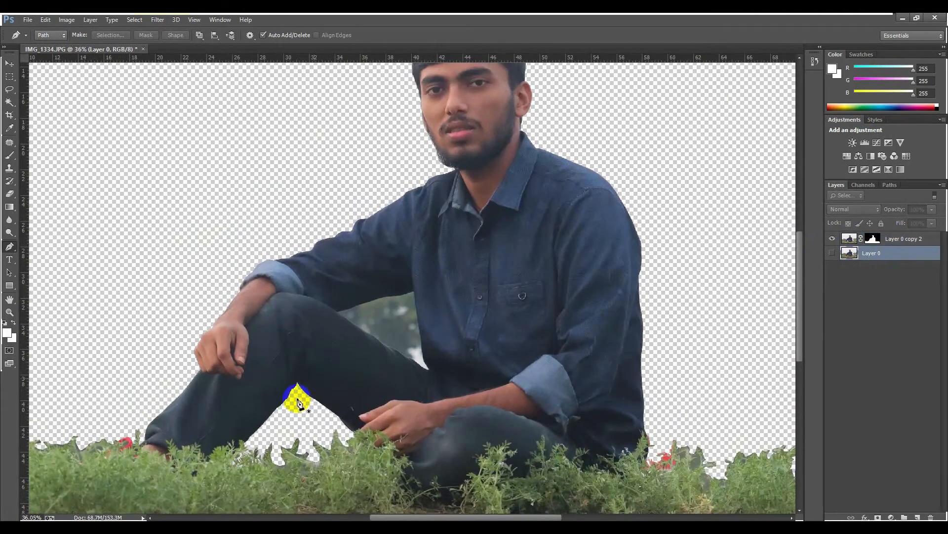
# - Target Layer 0 copy 2's image and draw a path along the sleeve's lower edge, from the knee to the shirt's side, with corner anchors
pyautogui.scroll(6, 429, 328)
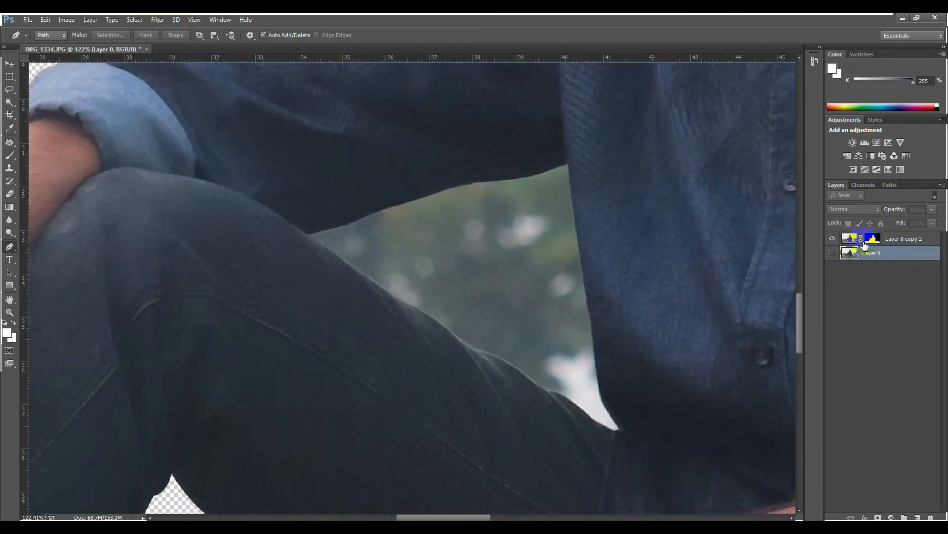
pyautogui.click(849, 239)
pyautogui.scroll(3, 314, 234)
pyautogui.click(306, 239)
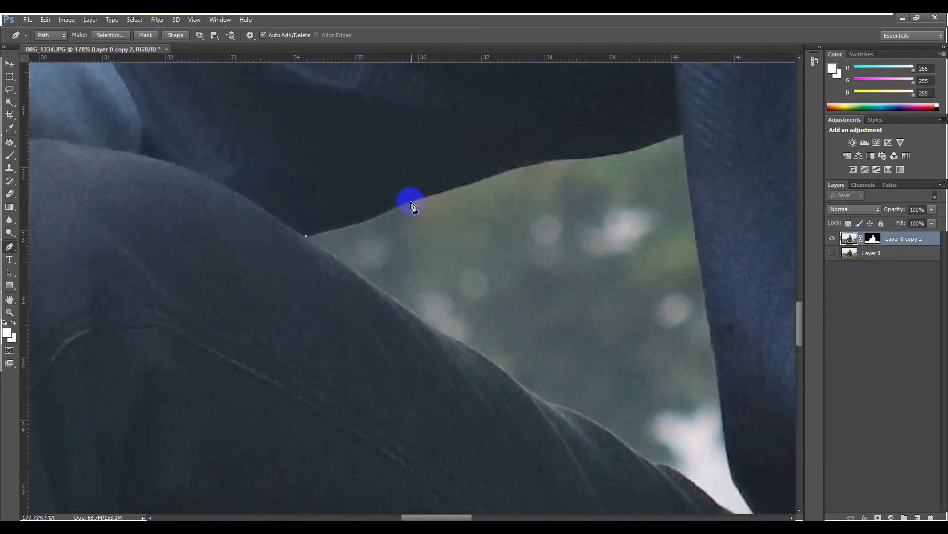
pyautogui.moveTo(410, 202); pyautogui.dragTo(438, 182)
pyautogui.keyDown('alt'); pyautogui.click(409, 203); pyautogui.keyUp('alt')
pyautogui.scroll(1, 507, 200)
pyautogui.scroll(2, 508, 200)
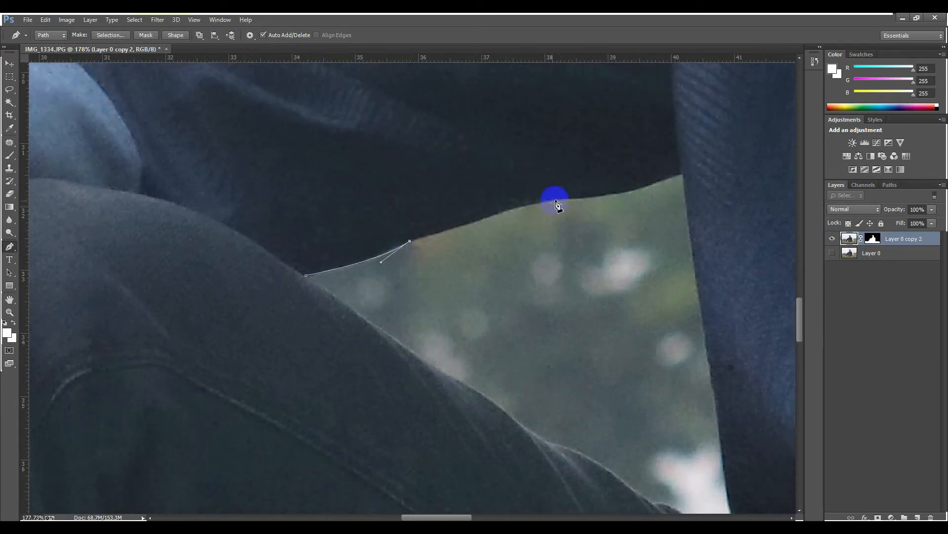
pyautogui.moveTo(559, 198); pyautogui.dragTo(576, 197)
pyautogui.keyDown('alt'); pyautogui.click(559, 198); pyautogui.keyUp('alt')
pyautogui.moveTo(682, 175); pyautogui.dragTo(741, 146)
pyautogui.keyDown('alt'); pyautogui.click(682, 174); pyautogui.keyUp('alt')
# - Run the path down the shirt's edge and around the gap's lower corner onto the thigh
pyautogui.scroll(-3, 632, 261)
pyautogui.hscroll(2, 632, 261)
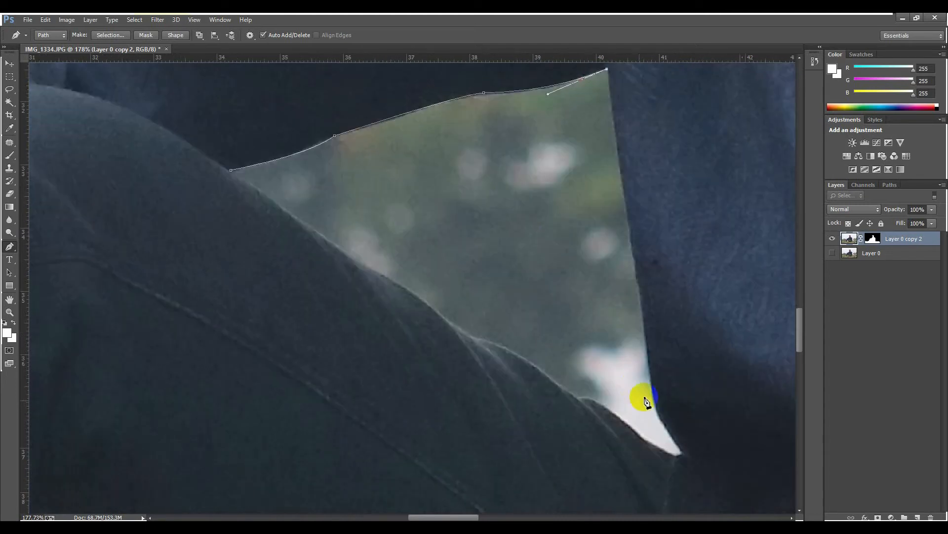
pyautogui.click(648, 360)
pyautogui.scroll(-2, 647, 362)
pyautogui.moveTo(679, 388); pyautogui.dragTo(647, 383)
pyautogui.click(646, 378)
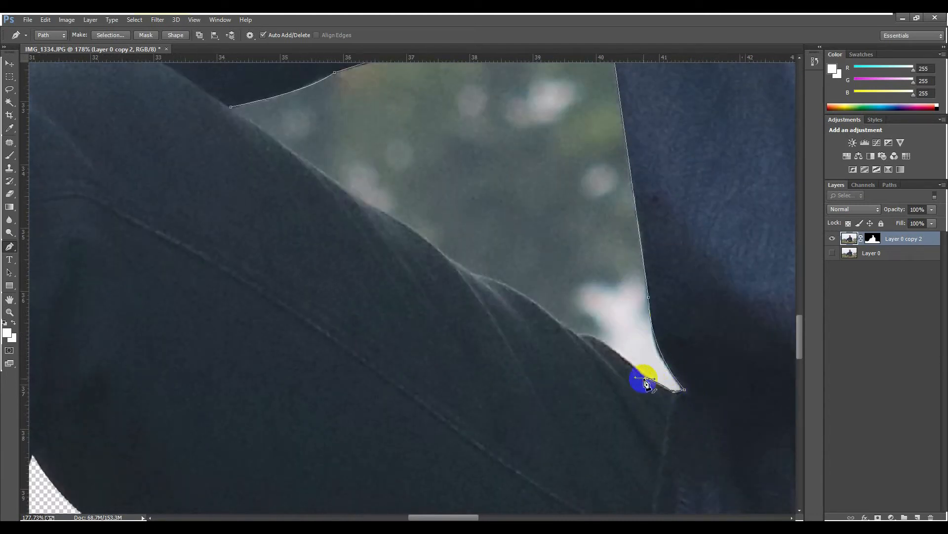
# - Close the path along the thigh's upper edge, convert it to a selection and delete the background between arm and leg
pyautogui.moveTo(579, 336); pyautogui.dragTo(549, 337)
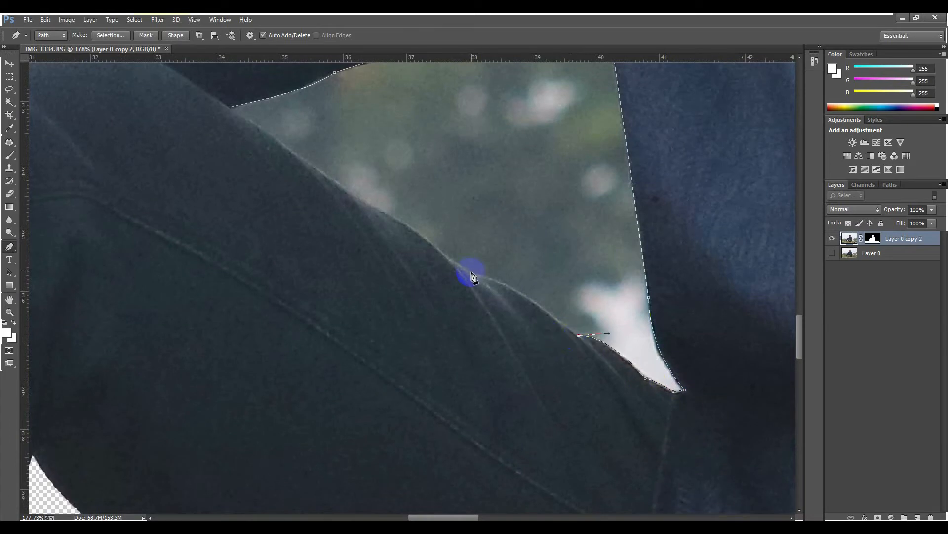
pyautogui.moveTo(471, 273); pyautogui.dragTo(431, 267)
pyautogui.moveTo(374, 214); pyautogui.dragTo(364, 212)
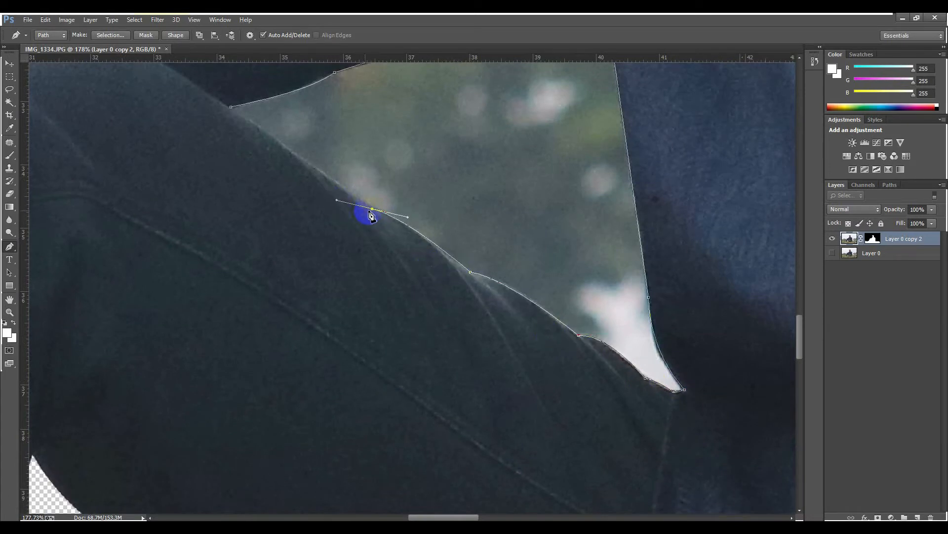
pyautogui.click(230, 108)
pyautogui.hotkey('ctrl', 'Return')
pyautogui.press('Delete')
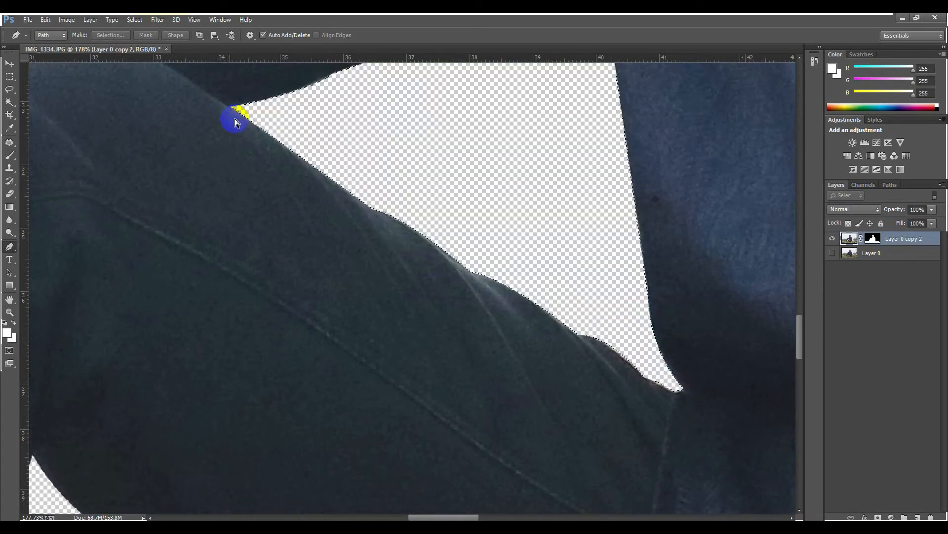
# - Open Refine Mask for Layer 0 copy 2's mask and brush over the grass tips at the photo's left edge with size 35
pyautogui.scroll(-5, 346, 222)
pyautogui.click(873, 238)
pyautogui.rightClick(873, 238)
pyautogui.click(861, 328)
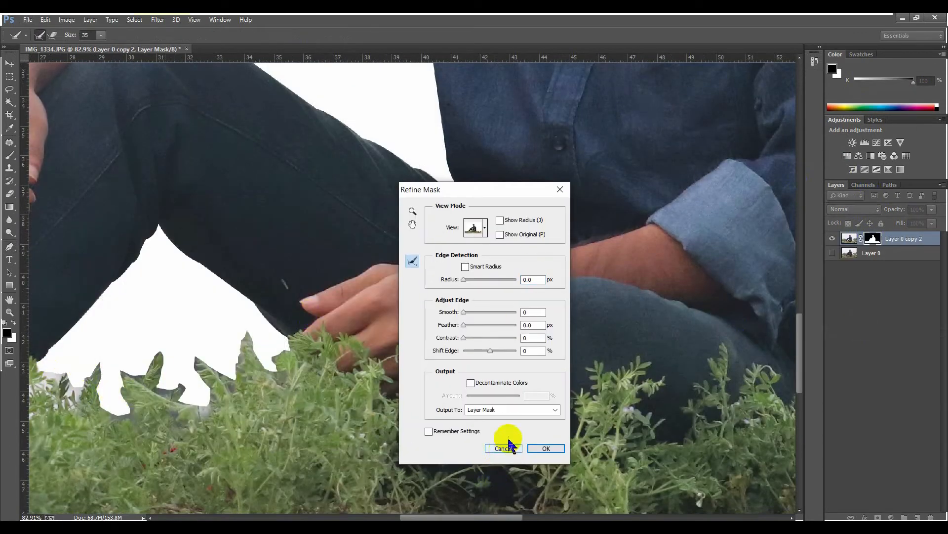
pyautogui.scroll(-4, 296, 447)
pyautogui.scroll(3, 102, 346)
pyautogui.scroll(2, 102, 346)
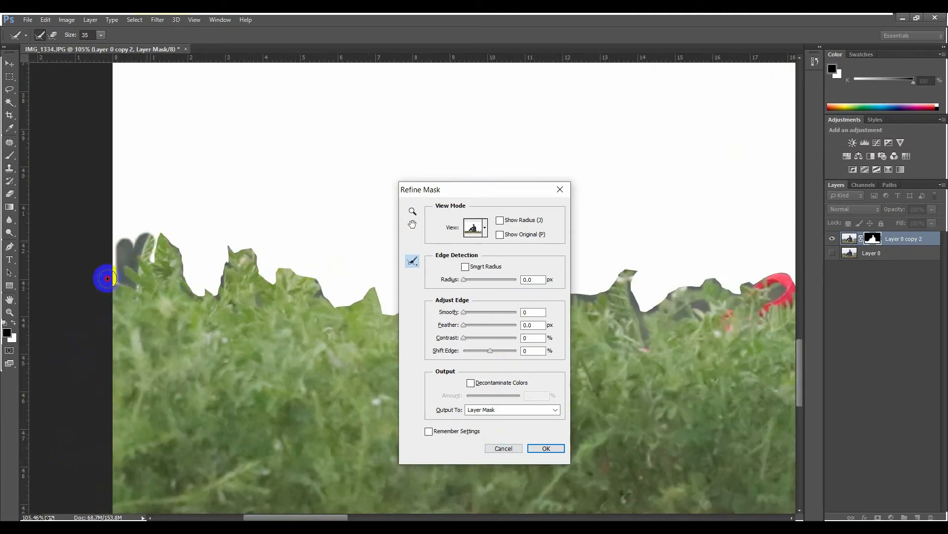
pyautogui.moveTo(102, 272)
pyautogui.mouseDown()
pyautogui.moveTo(213, 295)
pyautogui.moveTo(178, 216)
pyautogui.moveTo(199, 257)
pyautogui.moveTo(291, 262)
pyautogui.mouseUp()
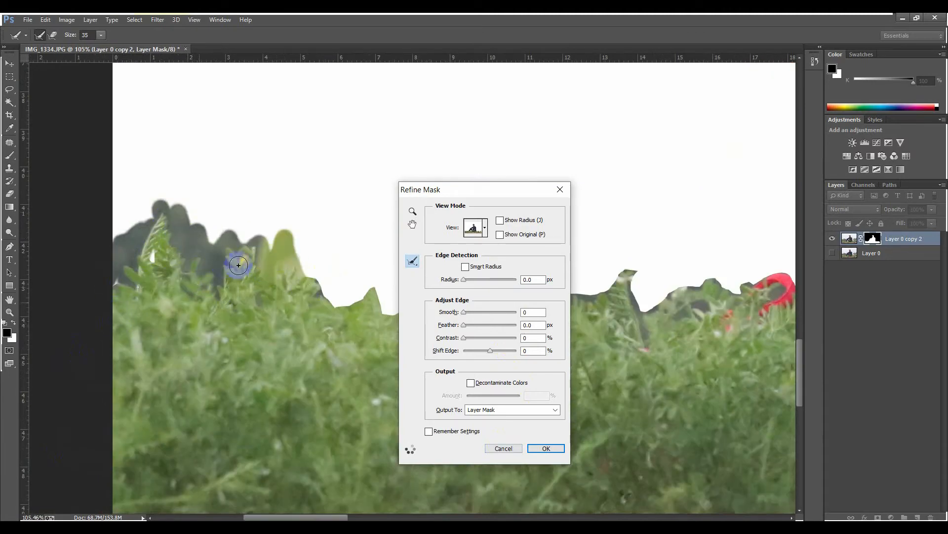
# - Continue refining the mask edge along the grass tips up to the man's foot, with the dialog moved out of the way
pyautogui.moveTo(489, 189); pyautogui.dragTo(162, 235)
pyautogui.moveTo(298, 254)
pyautogui.mouseDown()
pyautogui.moveTo(316, 297)
pyautogui.moveTo(353, 299)
pyautogui.moveTo(393, 274)
pyautogui.moveTo(370, 272)
pyautogui.moveTo(450, 235)
pyautogui.moveTo(483, 291)
pyautogui.moveTo(503, 249)
pyautogui.moveTo(477, 280)
pyautogui.moveTo(562, 332)
pyautogui.moveTo(525, 307)
pyautogui.moveTo(556, 274)
pyautogui.moveTo(515, 241)
pyautogui.moveTo(565, 247)
pyautogui.moveTo(624, 311)
pyautogui.moveTo(586, 293)
pyautogui.moveTo(638, 270)
pyautogui.moveTo(638, 278)
pyautogui.moveTo(644, 264)
pyautogui.moveTo(675, 289)
pyautogui.moveTo(710, 257)
pyautogui.moveTo(629, 358)
pyautogui.moveTo(743, 282)
pyautogui.moveTo(778, 281)
pyautogui.moveTo(780, 252)
pyautogui.mouseUp()
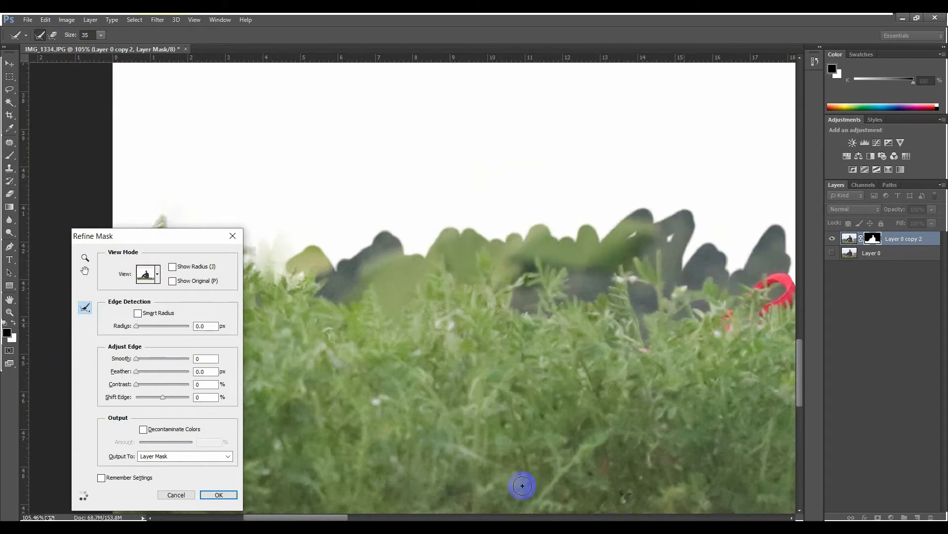
pyautogui.moveTo(320, 516); pyautogui.dragTo(369, 516)
pyautogui.moveTo(368, 292)
pyautogui.mouseDown()
pyautogui.moveTo(395, 281)
pyautogui.moveTo(350, 283)
pyautogui.moveTo(358, 262)
pyautogui.mouseUp()
pyautogui.scroll(2, 468, 285)
pyautogui.scroll(-2, 468, 286)
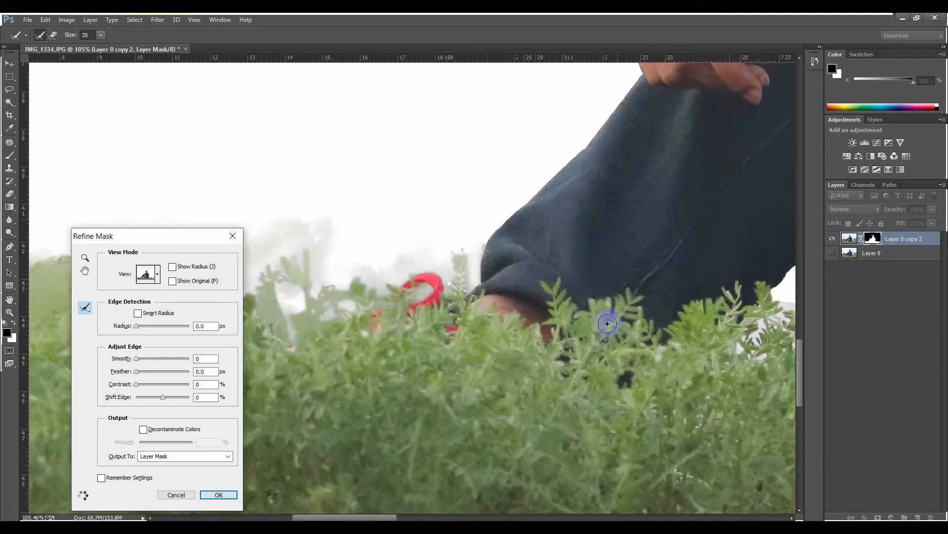
# - Reduce the refine brush to size 15 and brush along the beard's edge from the cheek to the collar
pyautogui.scroll(-3, 558, 325)
pyautogui.scroll(5, 648, 387)
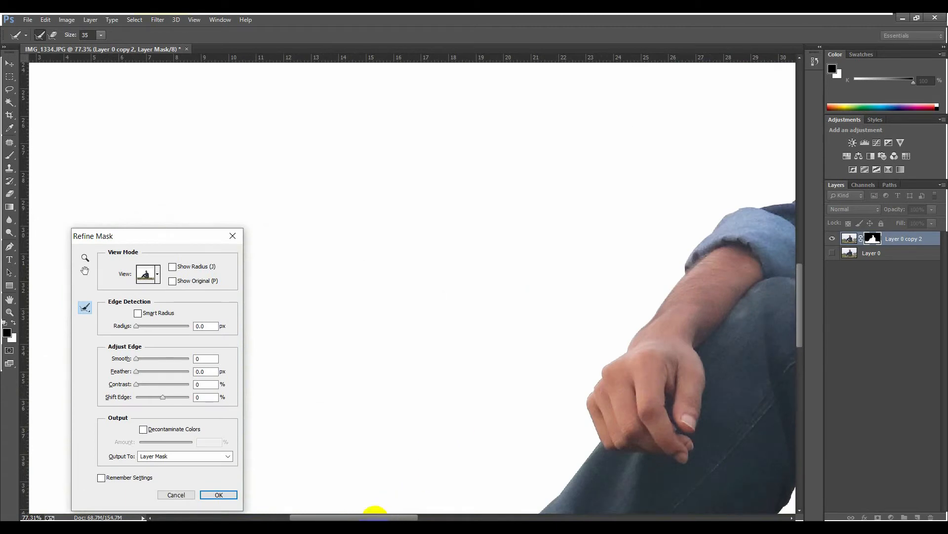
pyautogui.moveTo(373, 516); pyautogui.dragTo(390, 517)
pyautogui.scroll(6, 470, 275)
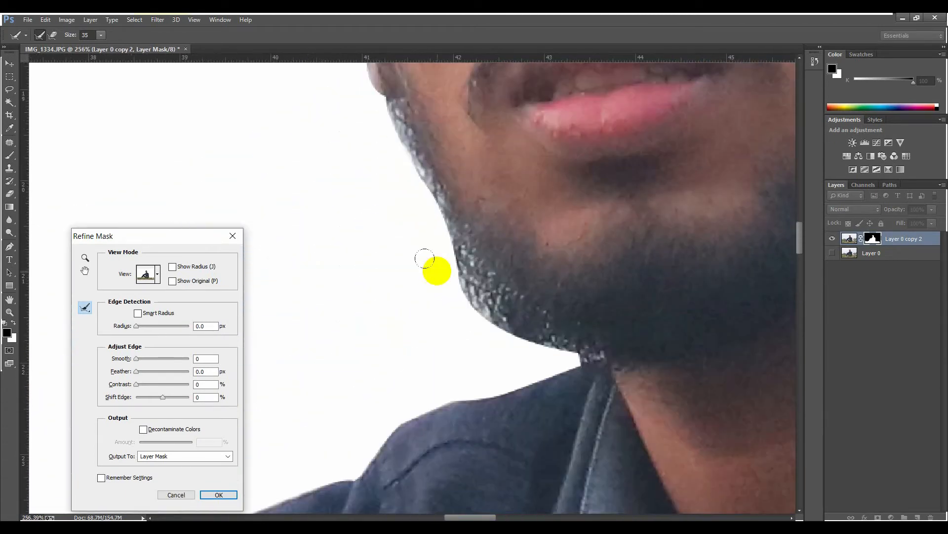
pyautogui.press('[')
pyautogui.press('[')
pyautogui.moveTo(444, 247)
pyautogui.mouseDown()
pyautogui.moveTo(497, 310)
pyautogui.moveTo(433, 316)
pyautogui.moveTo(589, 360)
pyautogui.mouseUp()
pyautogui.moveTo(479, 351); pyautogui.dragTo(556, 333)
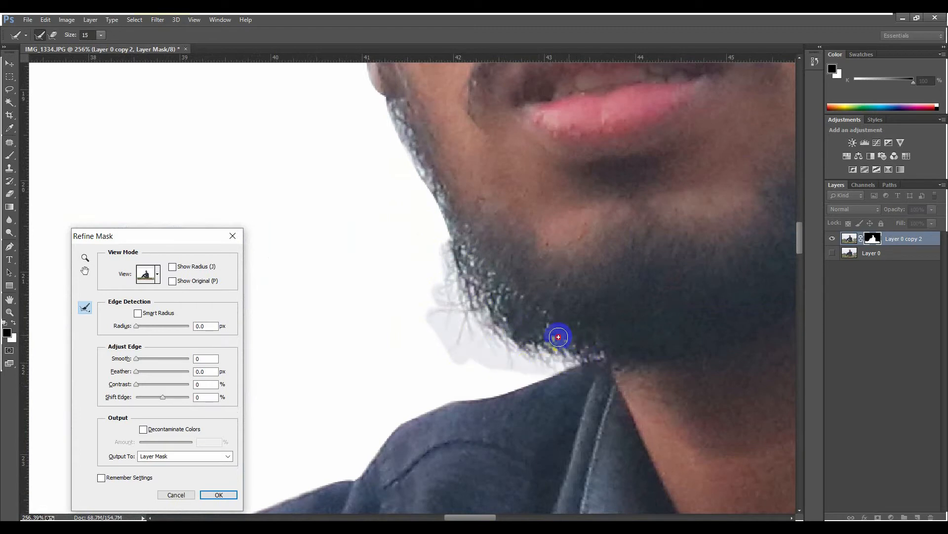
pyautogui.moveTo(446, 222)
pyautogui.mouseDown()
pyautogui.moveTo(388, 117)
pyautogui.moveTo(417, 186)
pyautogui.moveTo(381, 101)
pyautogui.moveTo(582, 364)
pyautogui.mouseUp()
pyautogui.click(457, 303)
# - Refine the mask along the hair's outline on the photo's left side of the head and over the crown
pyautogui.scroll(6, 451, 237)
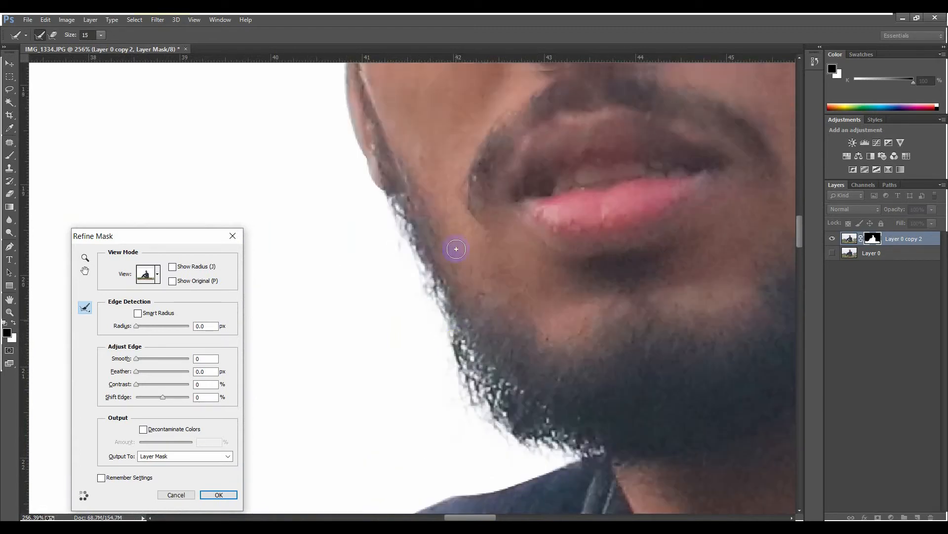
pyautogui.scroll(5, 283, 252)
pyautogui.moveTo(275, 254)
pyautogui.mouseDown()
pyautogui.moveTo(270, 279)
pyautogui.moveTo(335, 485)
pyautogui.moveTo(267, 189)
pyautogui.moveTo(260, 219)
pyautogui.moveTo(308, 194)
pyautogui.mouseUp()
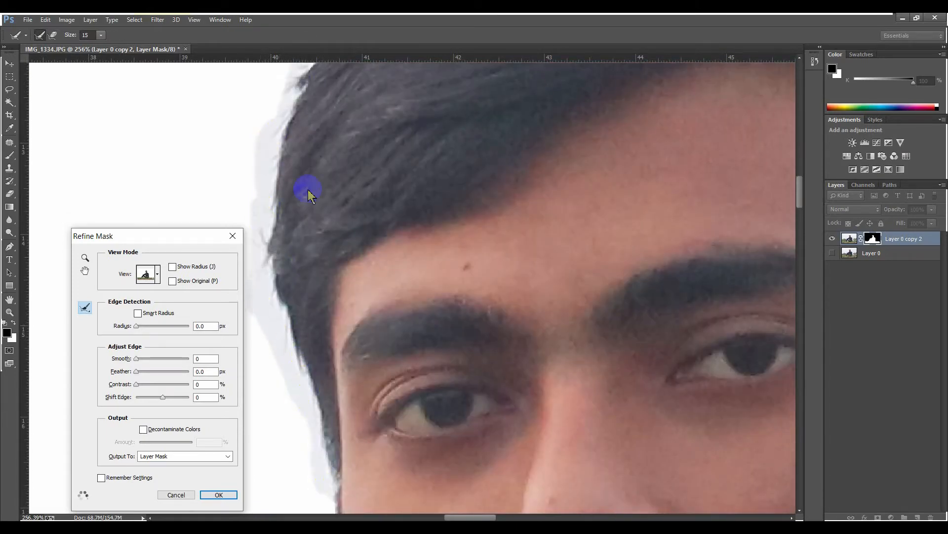
pyautogui.scroll(3, 348, 218)
pyautogui.scroll(2, 438, 138)
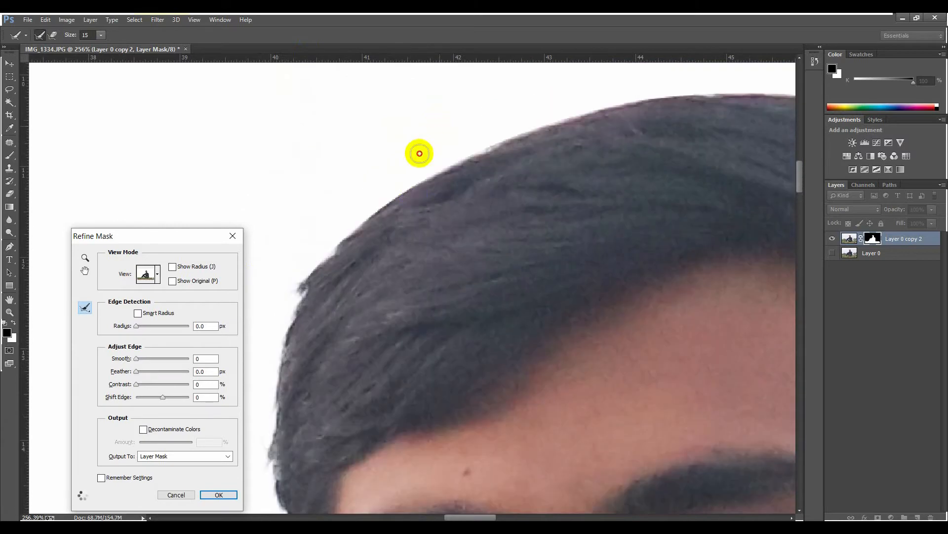
pyautogui.moveTo(443, 124)
pyautogui.mouseDown()
pyautogui.moveTo(278, 317)
pyautogui.moveTo(266, 378)
pyautogui.mouseUp()
pyautogui.moveTo(384, 225)
pyautogui.mouseDown()
pyautogui.moveTo(499, 127)
pyautogui.moveTo(731, 74)
pyautogui.mouseUp()
# - Refine the mask along the hair's outline from the crown down the other side to the ear
pyautogui.moveTo(478, 517); pyautogui.dragTo(520, 517)
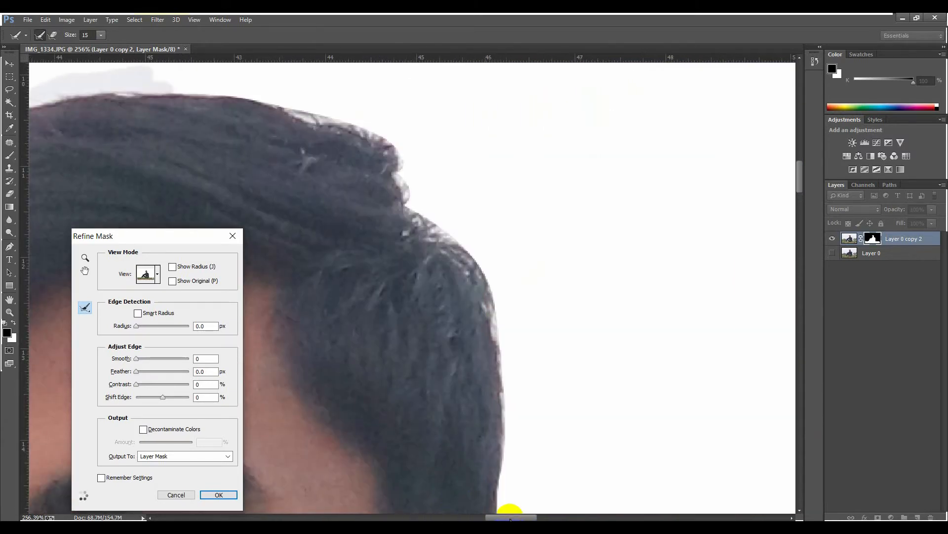
pyautogui.moveTo(170, 85)
pyautogui.mouseDown()
pyautogui.moveTo(247, 85)
pyautogui.moveTo(361, 123)
pyautogui.moveTo(364, 79)
pyautogui.moveTo(413, 212)
pyautogui.moveTo(409, 155)
pyautogui.moveTo(471, 220)
pyautogui.moveTo(464, 146)
pyautogui.moveTo(434, 195)
pyautogui.moveTo(506, 250)
pyautogui.moveTo(493, 280)
pyautogui.moveTo(519, 407)
pyautogui.moveTo(540, 286)
pyautogui.mouseUp()
pyautogui.scroll(-3, 539, 288)
pyautogui.scroll(-3, 536, 287)
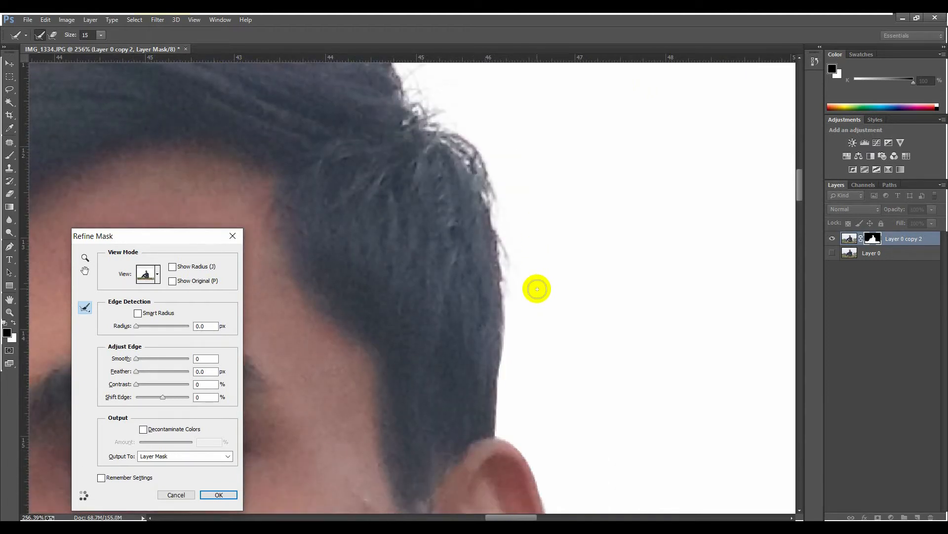
pyautogui.moveTo(503, 139)
pyautogui.mouseDown()
pyautogui.moveTo(478, 161)
pyautogui.moveTo(525, 312)
pyautogui.moveTo(523, 379)
pyautogui.moveTo(479, 357)
pyautogui.moveTo(516, 390)
pyautogui.mouseUp()
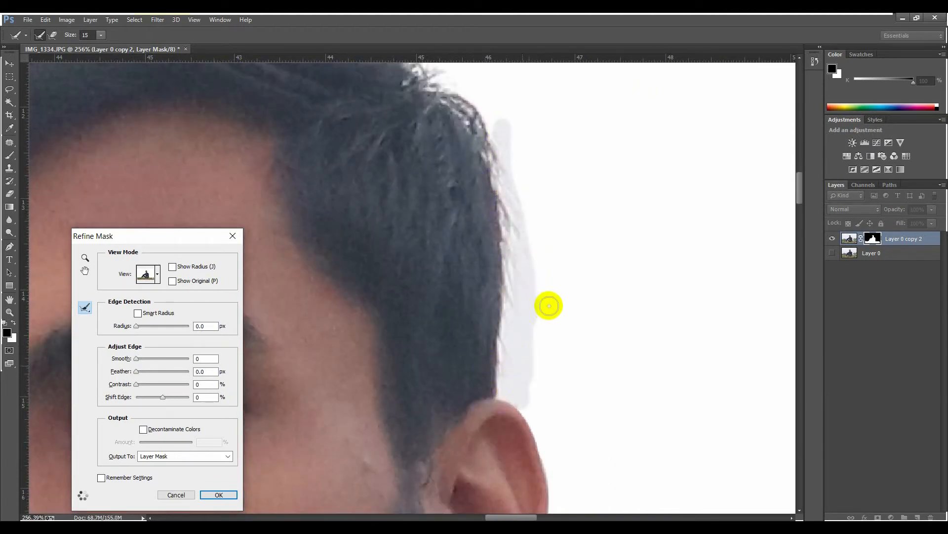
# - Enlarge the refine brush to size 80 and brush over the grass tips and red flowers beside the man's back
pyautogui.scroll(-5, 509, 292)
pyautogui.scroll(-5, 508, 300)
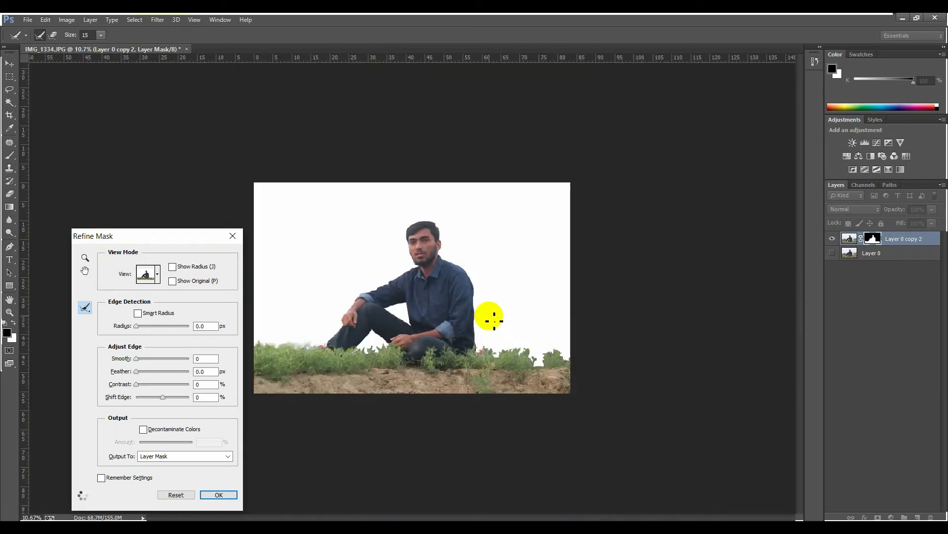
pyautogui.scroll(5, 576, 378)
pyautogui.scroll(1, 555, 460)
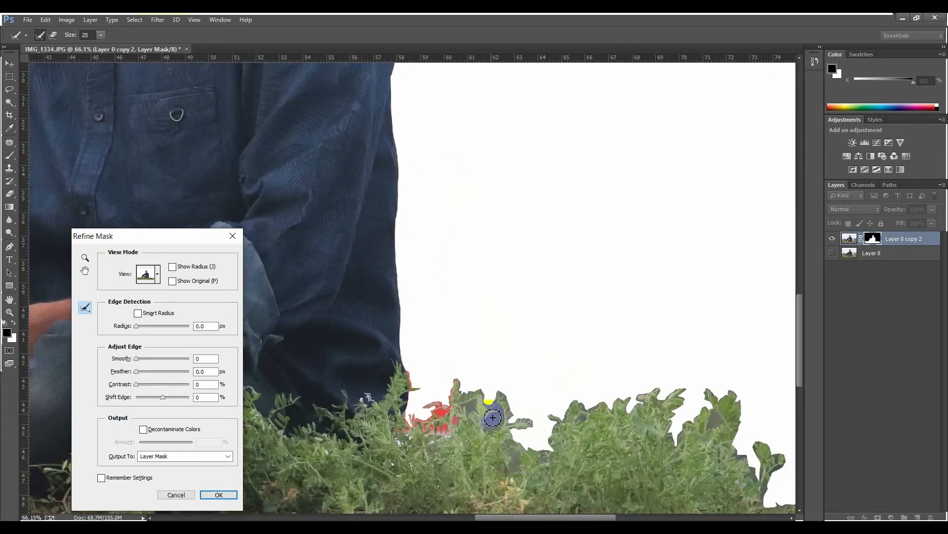
pyautogui.press(']')
pyautogui.press(']')
pyautogui.press(']')
pyautogui.press(']')
pyautogui.press(']')
pyautogui.press(']')
pyautogui.press(']')
pyautogui.press(']')
pyautogui.press(']')
pyautogui.press(']')
pyautogui.moveTo(473, 418)
pyautogui.mouseDown()
pyautogui.moveTo(525, 440)
pyautogui.moveTo(572, 394)
pyautogui.moveTo(714, 418)
pyautogui.moveTo(712, 439)
pyautogui.moveTo(749, 431)
pyautogui.mouseUp()
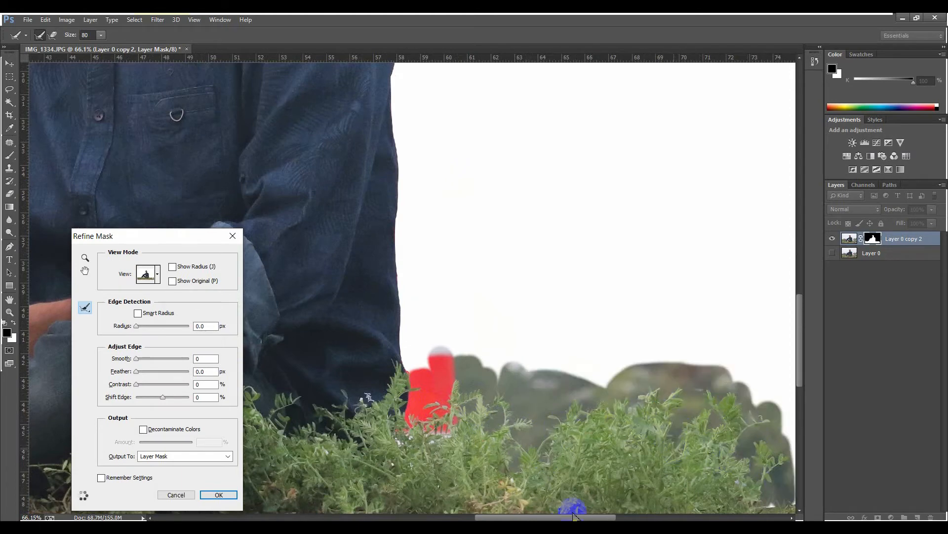
# - Refine the mask over the remaining grass tips up to the photo's far edge and apply the mask refinement
pyautogui.hscroll(8, 612, 514)
pyautogui.scroll(-1, 627, 510)
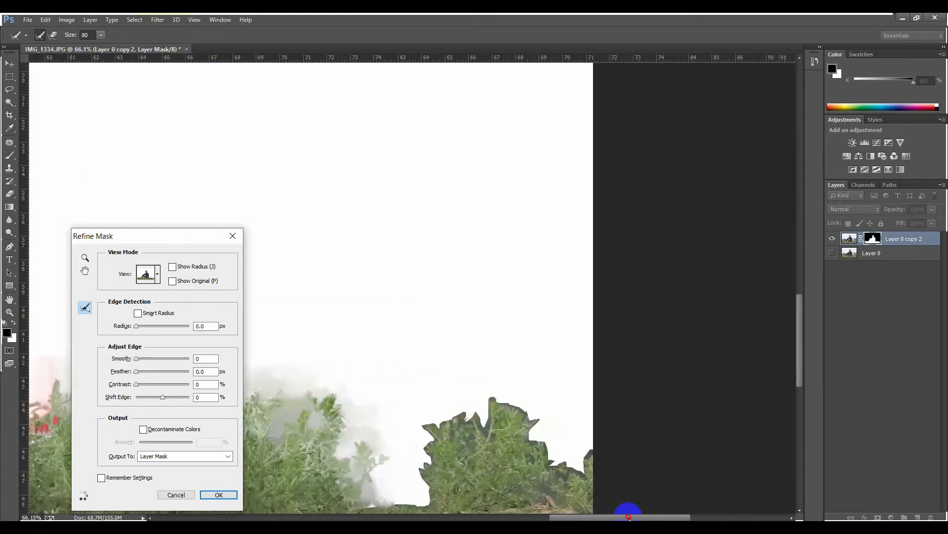
pyautogui.moveTo(368, 442)
pyautogui.mouseDown()
pyautogui.moveTo(432, 404)
pyautogui.moveTo(424, 364)
pyautogui.moveTo(461, 371)
pyautogui.moveTo(467, 341)
pyautogui.moveTo(514, 377)
pyautogui.moveTo(578, 387)
pyautogui.mouseUp()
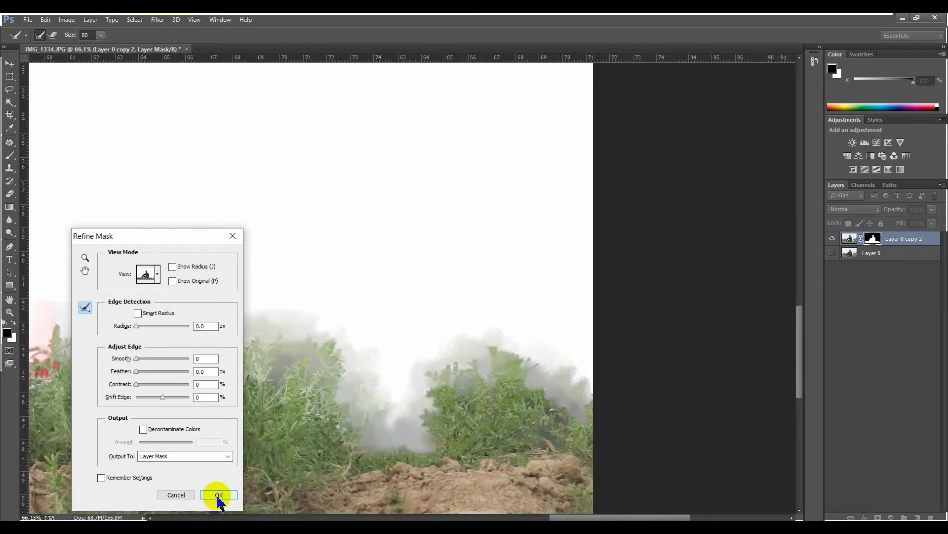
pyautogui.click(219, 496)
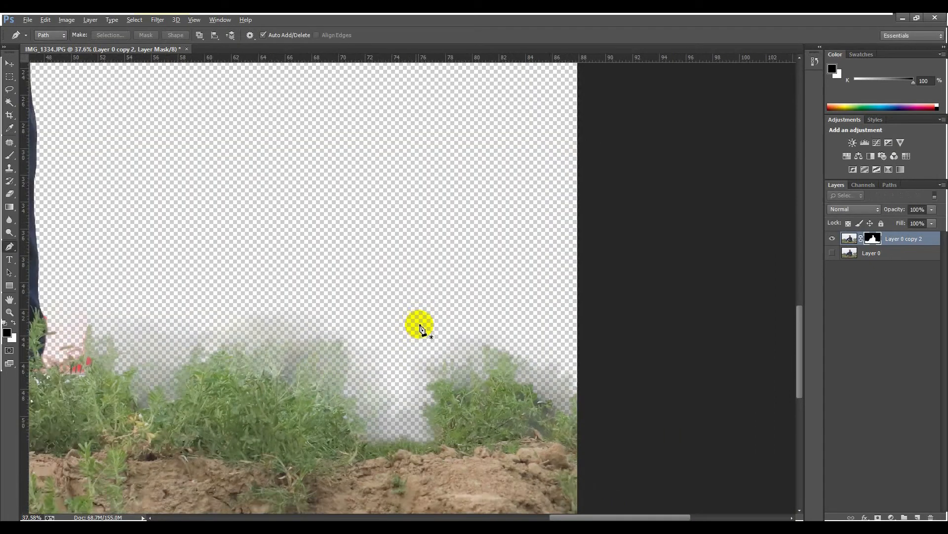
pyautogui.hotkey('ctrl', '0')
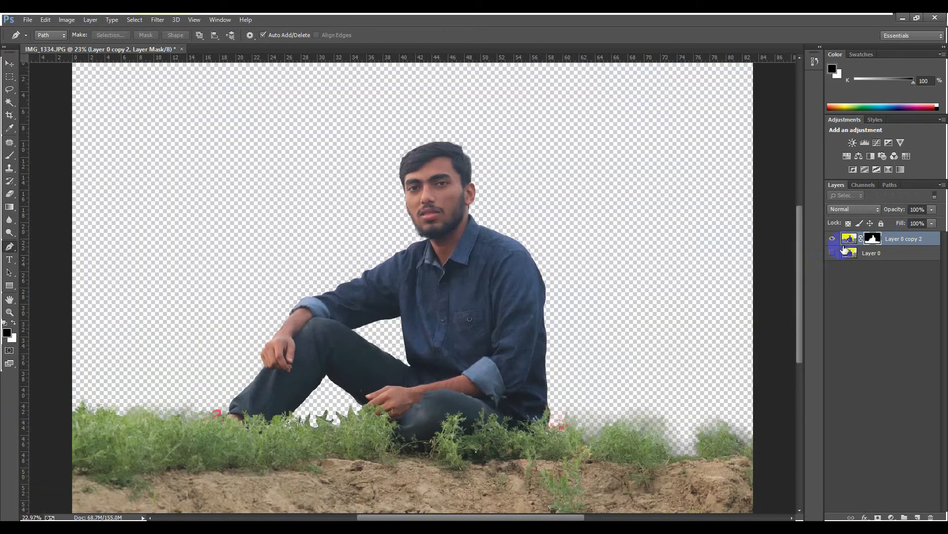
# - Load the cutout layer's mask as a selection and make Layer 0 active and visible
pyautogui.keyDown('ctrl'); pyautogui.click(873, 239); pyautogui.keyUp('ctrl')
pyautogui.click(846, 250)
pyautogui.click(833, 238)
pyautogui.click(832, 239)
pyautogui.click(833, 253)
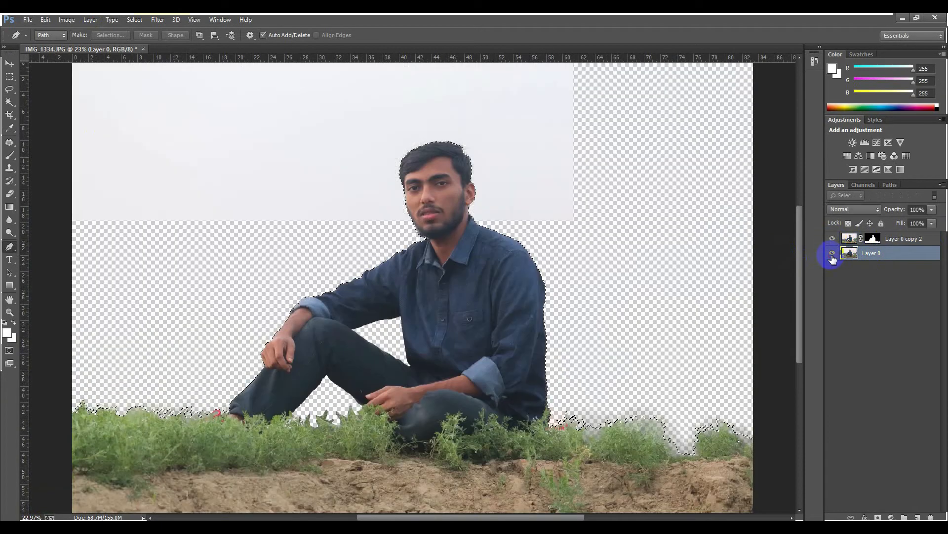
# - Fill the selected man and grass on Layer 0 with Content-Aware background, hide Layer 0 copy 2 and deselect
pyautogui.click(27, 20)
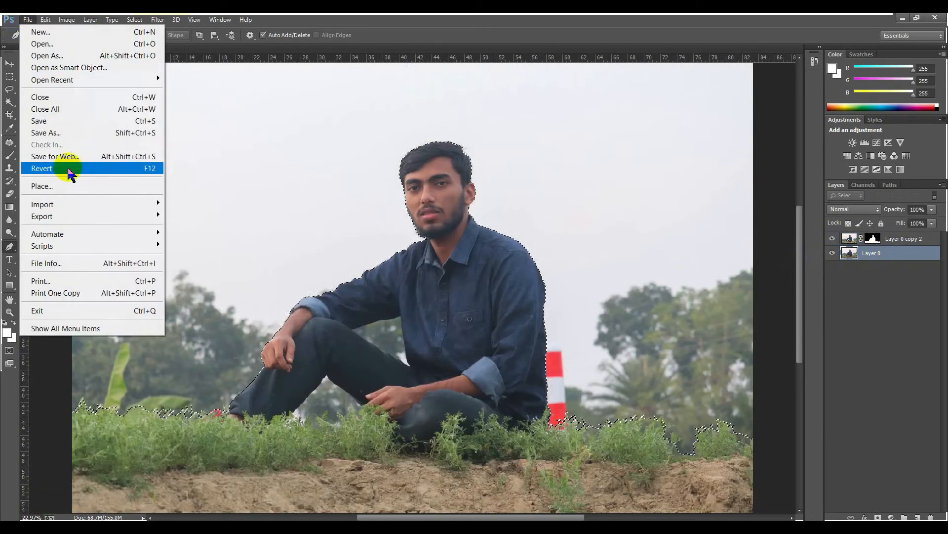
pyautogui.moveTo(115, 205)
pyautogui.click(46, 20)
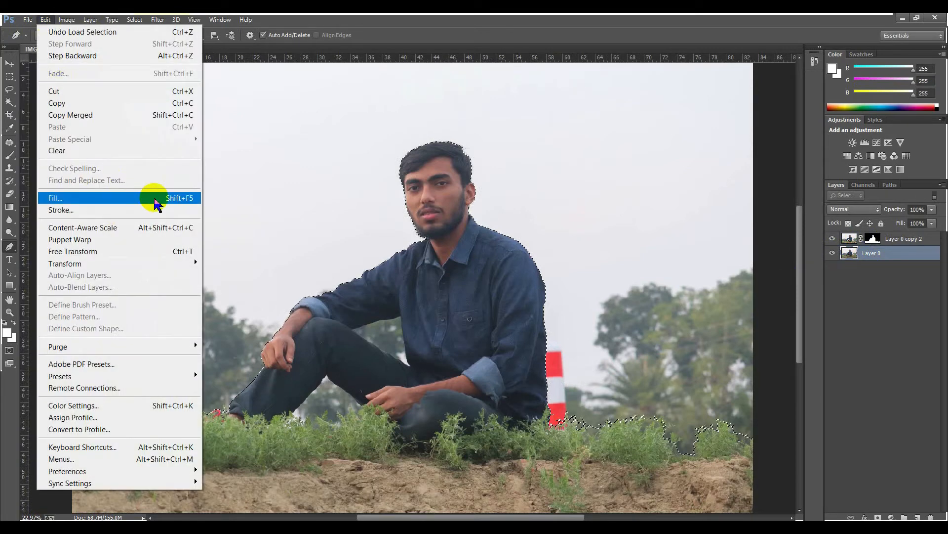
pyautogui.click(154, 194)
pyautogui.click(413, 166)
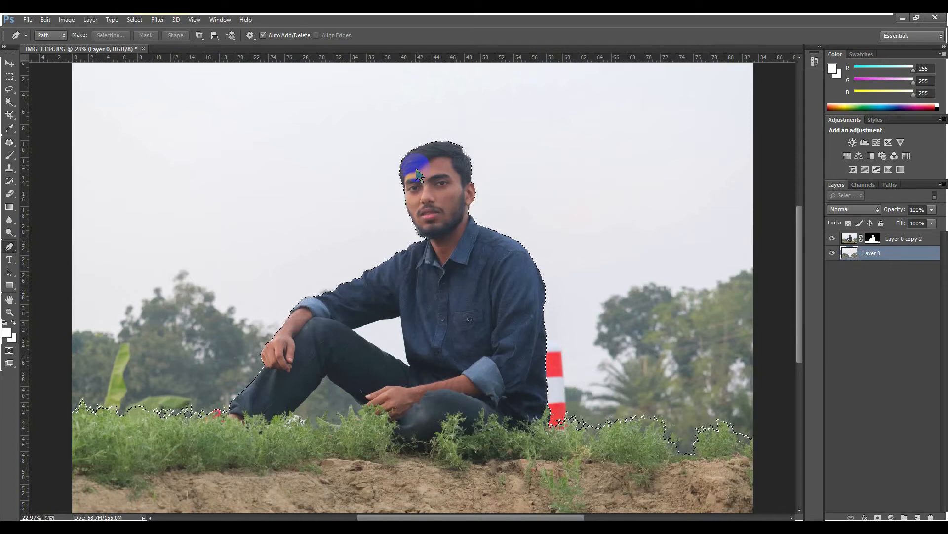
pyautogui.scroll(-2, 447, 322)
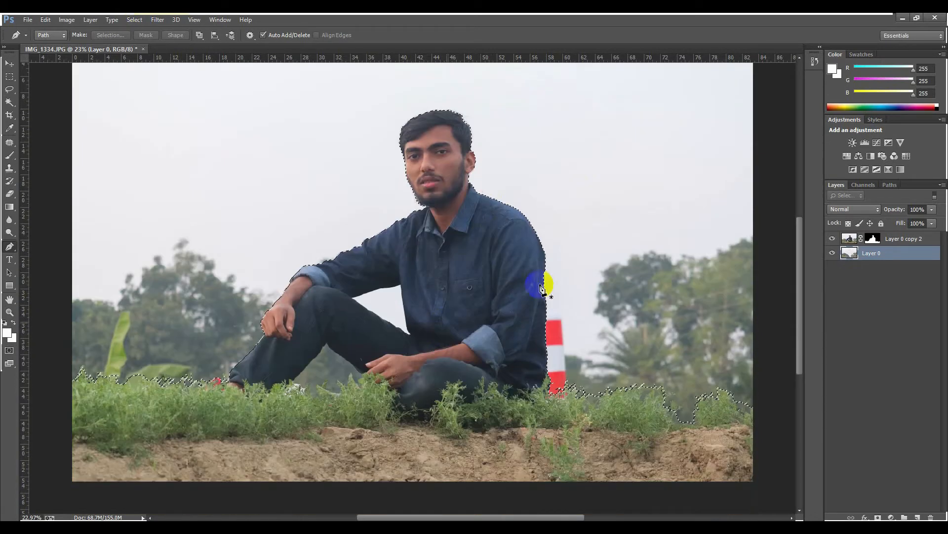
pyautogui.click(832, 239)
pyautogui.hotkey('ctrl', 'd')
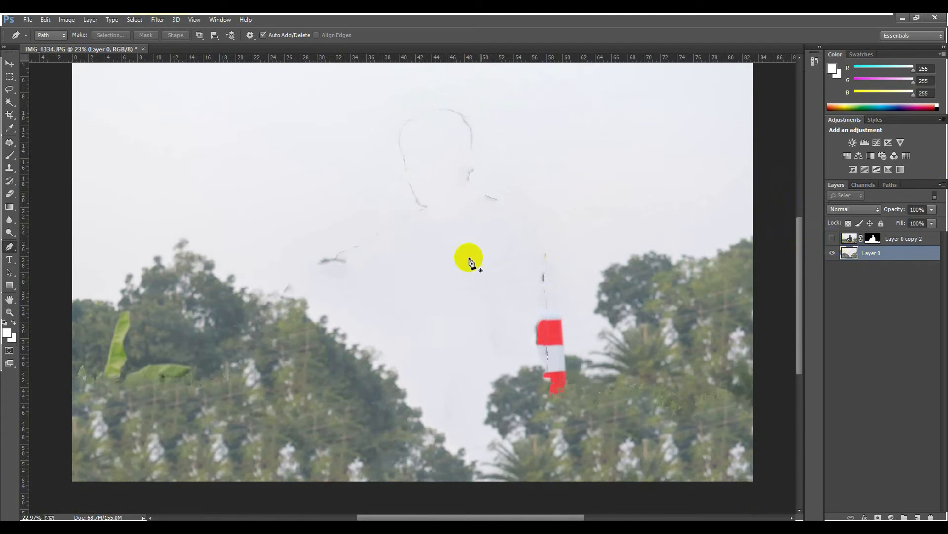
# - Apply a Field Blur of about 90 px with 10% light bokeh to Layer 0, and show the cutout layer again
pyautogui.click(9, 64)
pyautogui.hotkey('ctrl', '0')
pyautogui.click(158, 20)
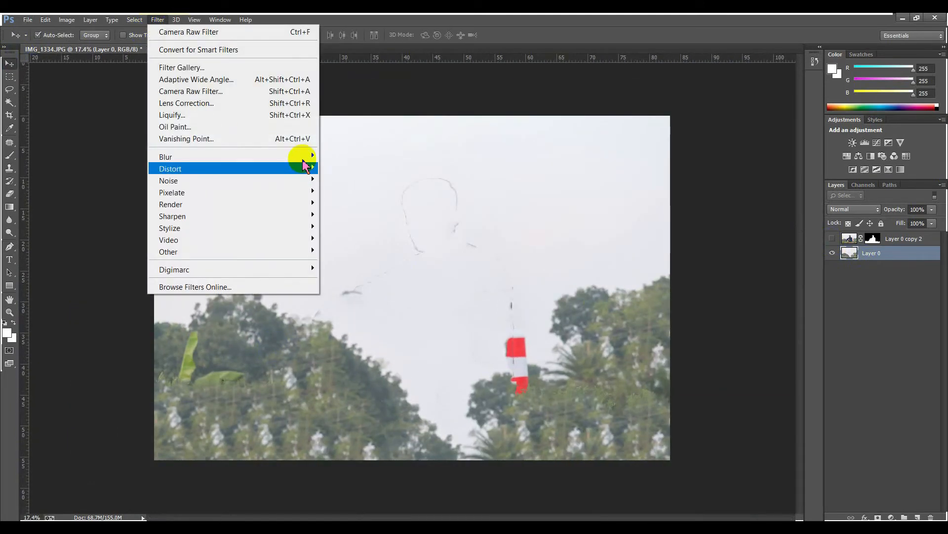
pyautogui.moveTo(303, 157)
pyautogui.click(339, 159)
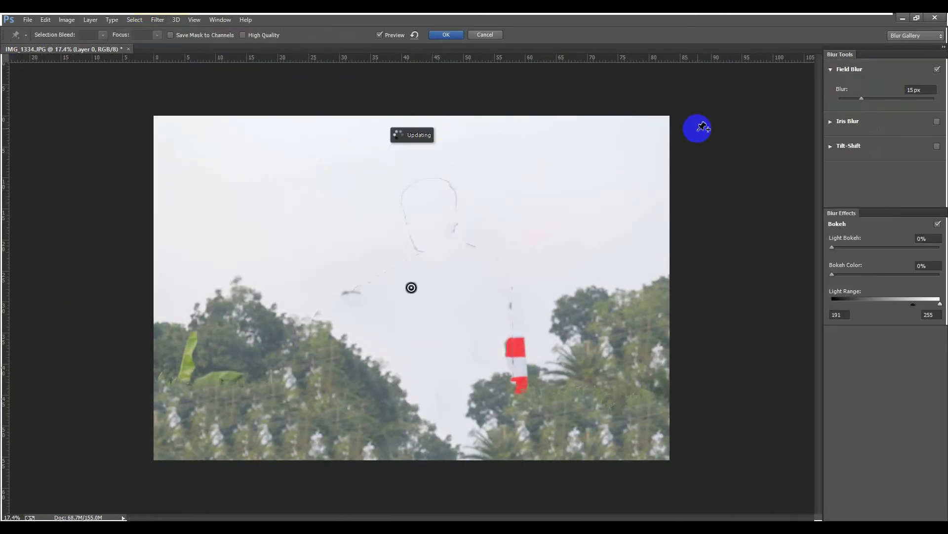
pyautogui.moveTo(861, 98); pyautogui.dragTo(889, 105)
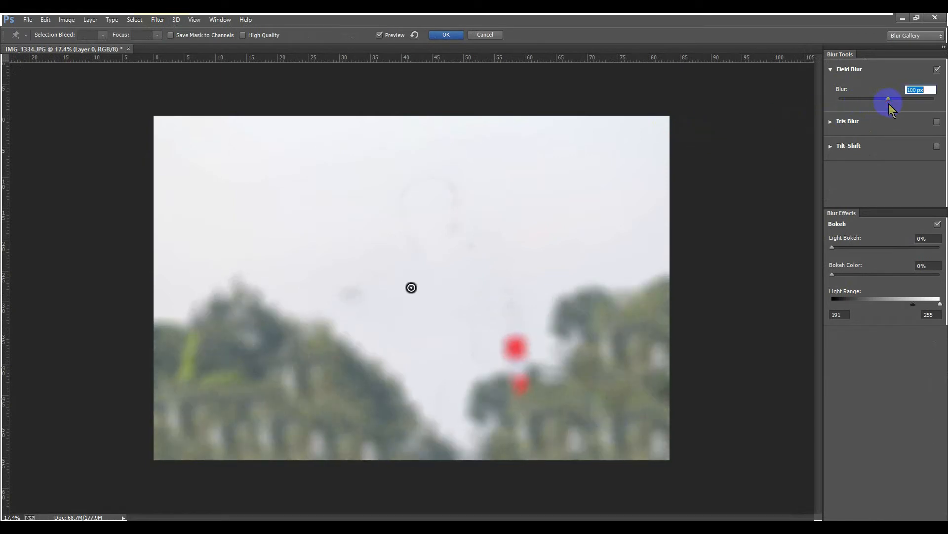
pyautogui.moveTo(833, 247); pyautogui.dragTo(843, 253)
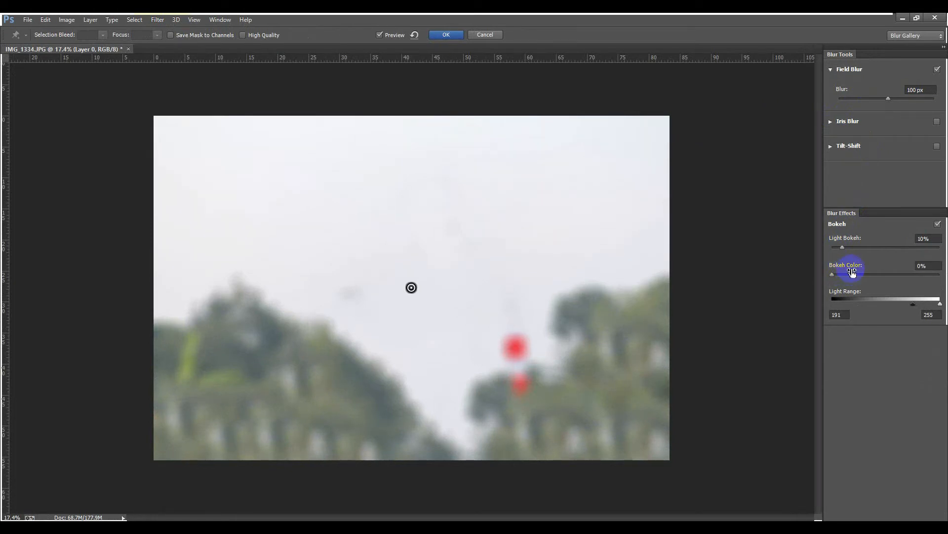
pyautogui.moveTo(889, 105)
pyautogui.mouseDown()
pyautogui.moveTo(879, 105)
pyautogui.moveTo(888, 102)
pyautogui.mouseUp()
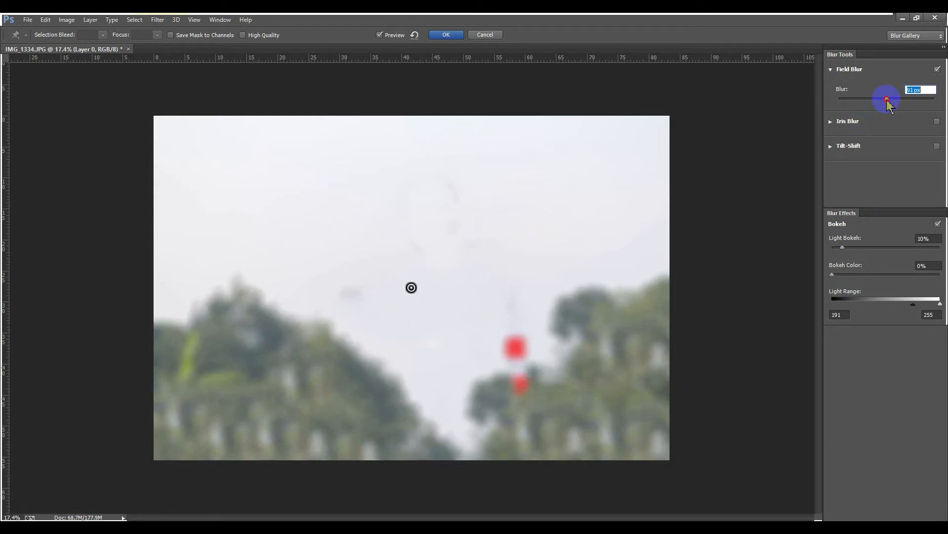
pyautogui.click(454, 37)
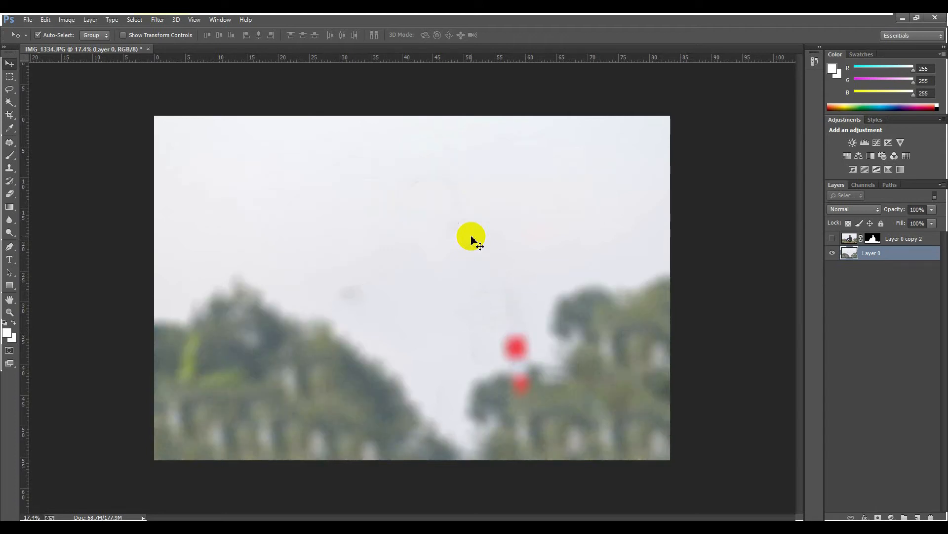
pyautogui.click(833, 238)
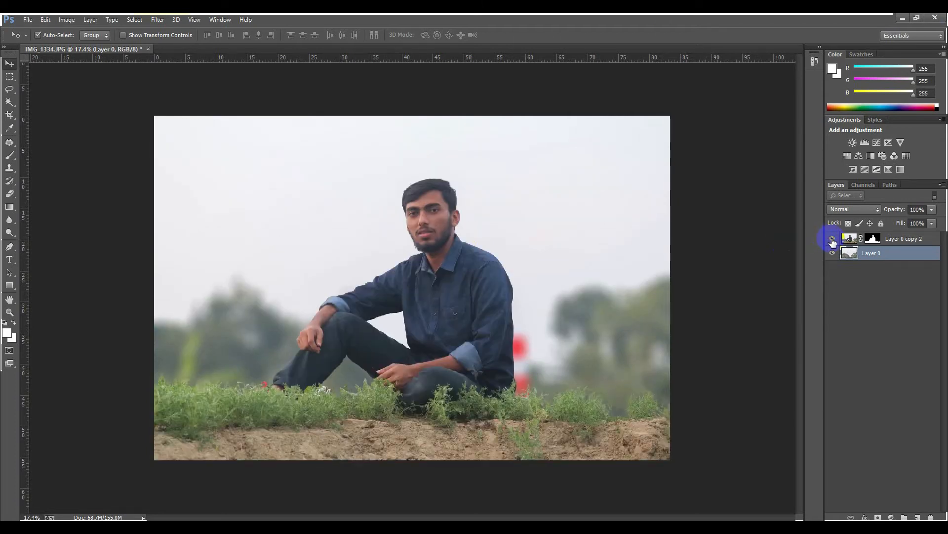
# - Compare the image with and without the cutout layer to examine how the man blends with the blurred background
pyautogui.click(833, 240)
pyautogui.click(833, 240)
pyautogui.click(833, 240)
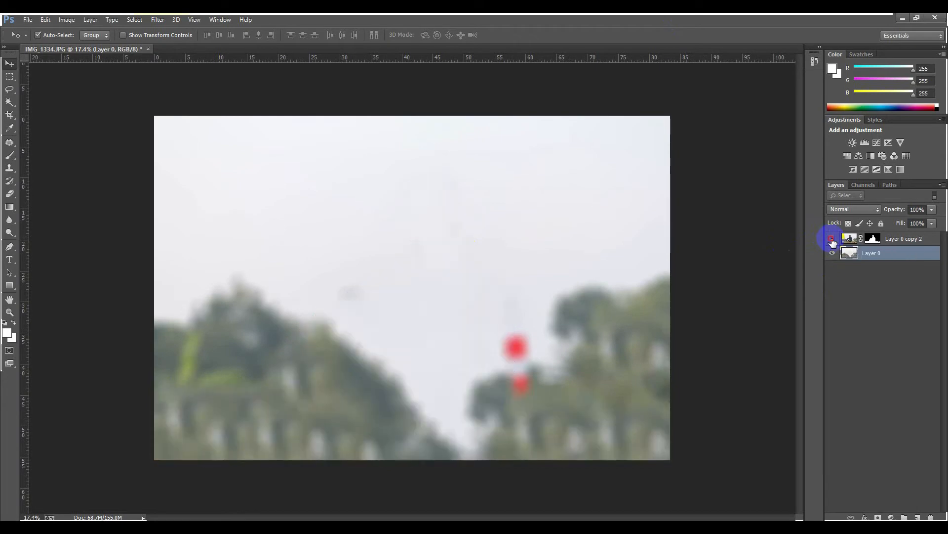
pyautogui.click(832, 239)
pyautogui.scroll(-3, 330, 316)
pyautogui.scroll(4, 330, 316)
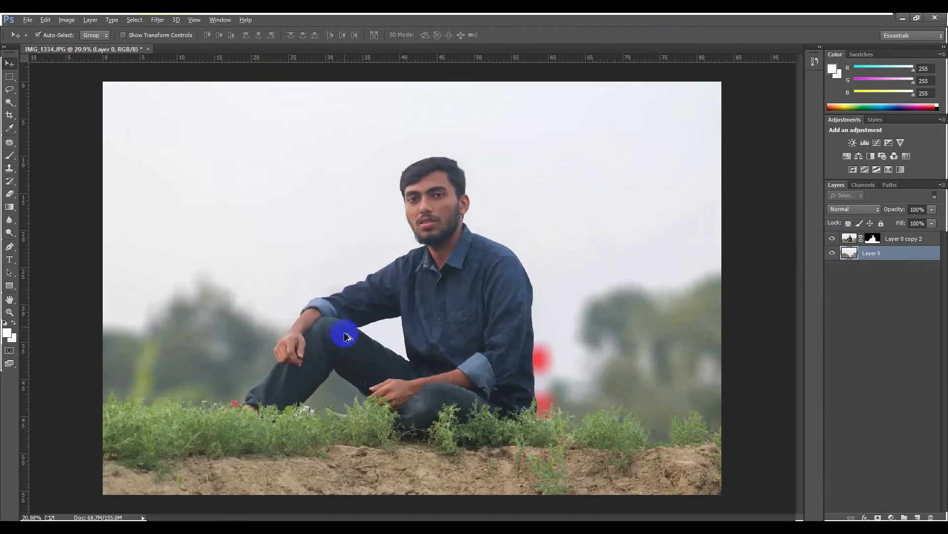
pyautogui.scroll(-3, 335, 292)
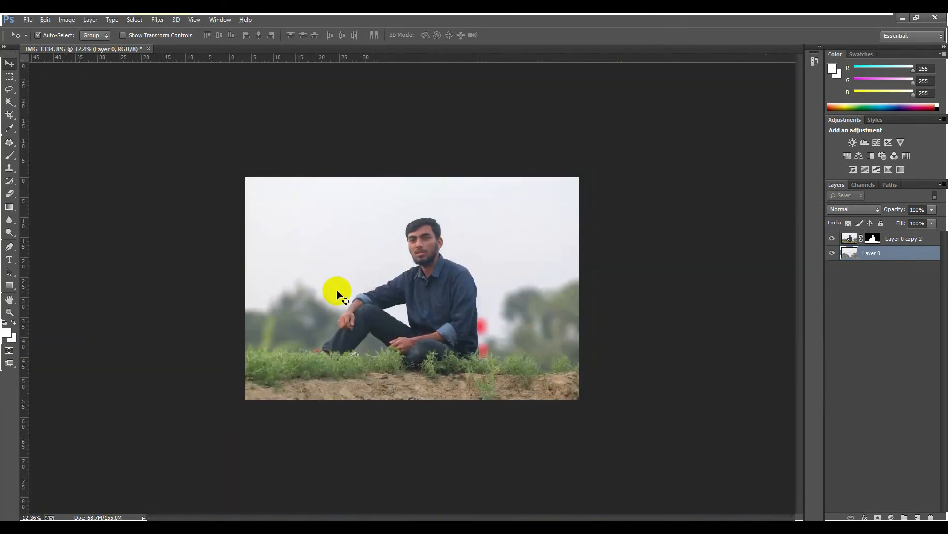
pyautogui.scroll(1, 335, 292)
pyautogui.click(832, 240)
pyautogui.click(832, 240)
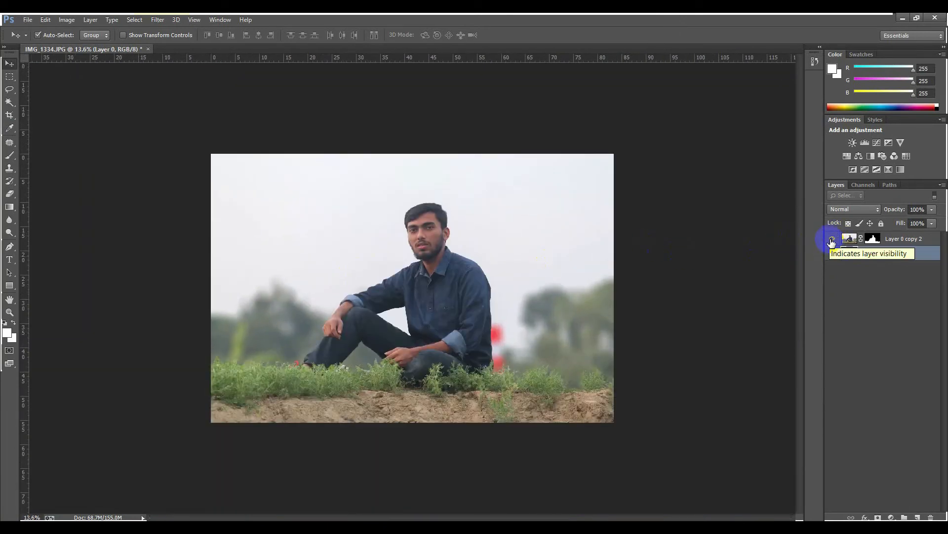
pyautogui.click(832, 239)
pyautogui.click(833, 239)
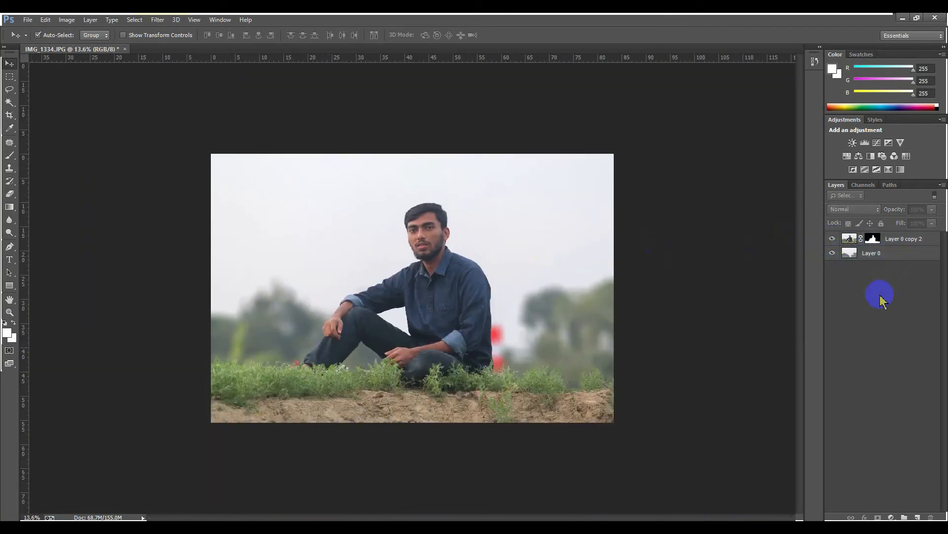
# - Stamp all visible layers into a new merged layer above Layer 0 copy 2
pyautogui.keyDown('shift'); pyautogui.click(912, 239); pyautogui.keyUp('shift')
pyautogui.click(899, 271)
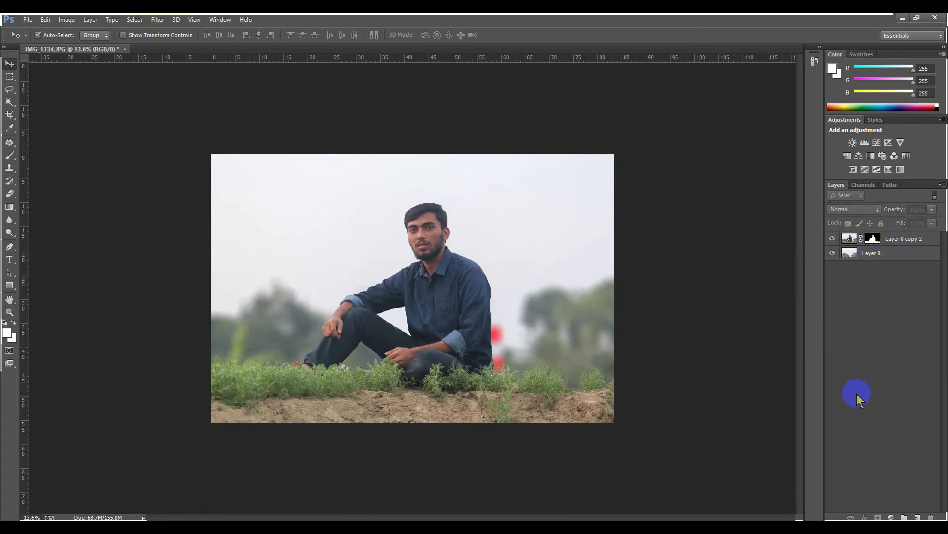
pyautogui.hotkey('ctrl', 'shift', 'alt', 'e')
# - Start the Camera Raw filter on the merged layer, adjust exposure and shadows, and raise clarity and saturation
pyautogui.click(157, 20)
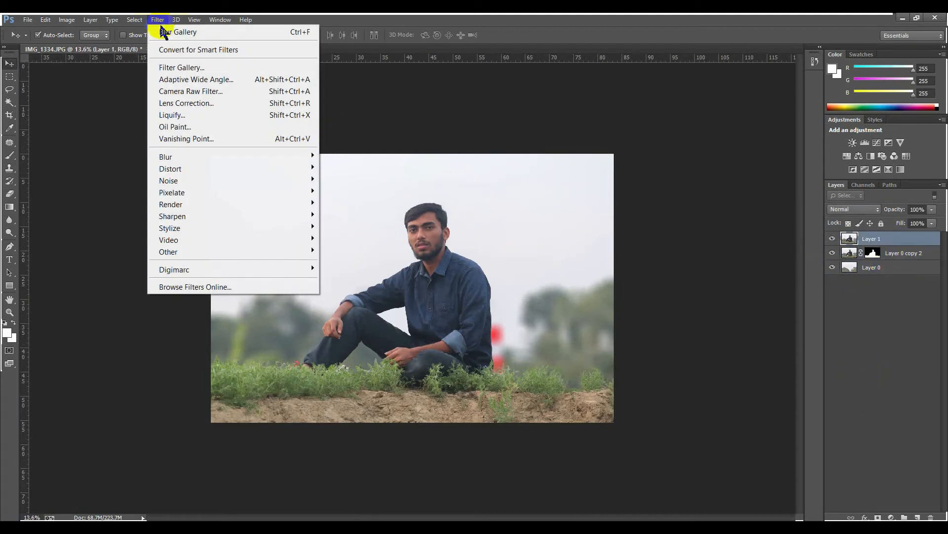
pyautogui.click(203, 92)
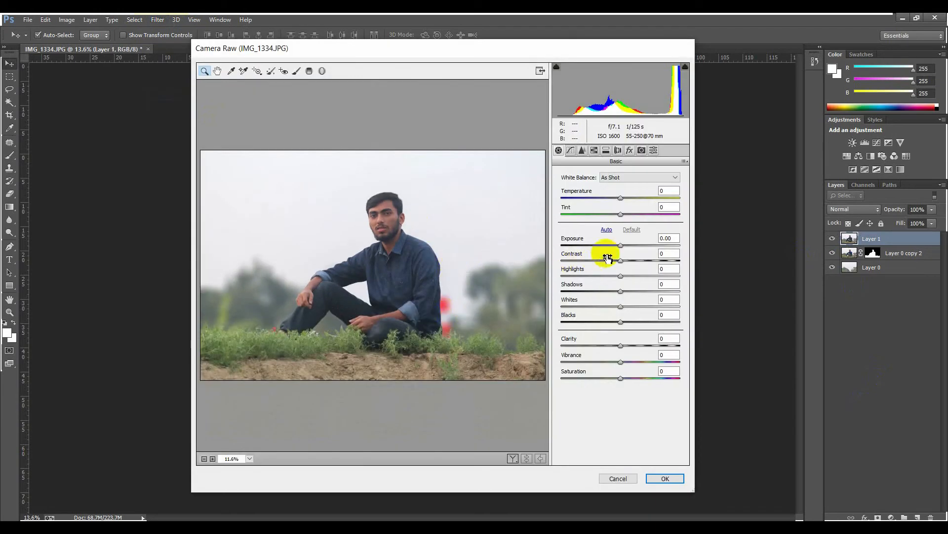
pyautogui.click(614, 245)
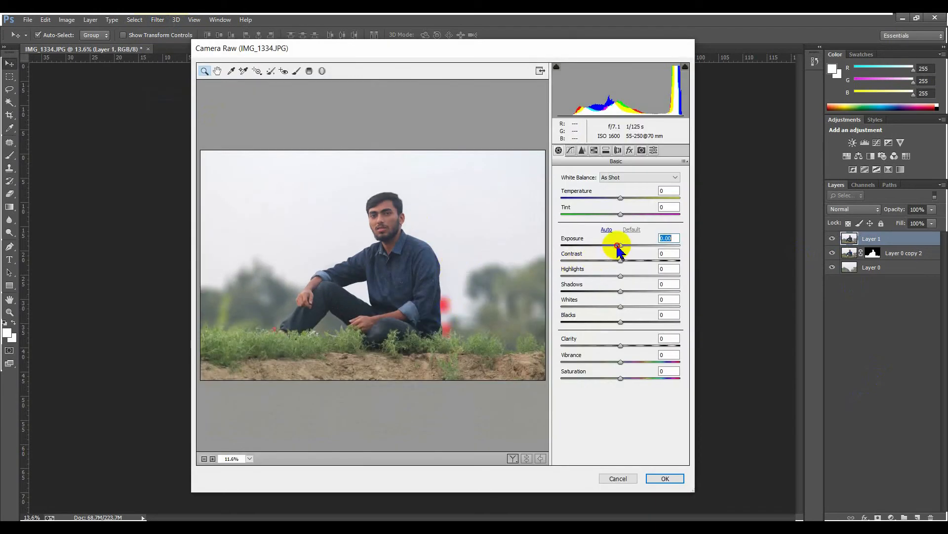
pyautogui.moveTo(614, 246); pyautogui.dragTo(621, 287)
pyautogui.moveTo(632, 287)
pyautogui.mouseDown()
pyautogui.moveTo(624, 290)
pyautogui.moveTo(633, 307)
pyautogui.moveTo(663, 307)
pyautogui.moveTo(642, 306)
pyautogui.moveTo(629, 324)
pyautogui.moveTo(681, 314)
pyautogui.moveTo(622, 307)
pyautogui.moveTo(626, 291)
pyautogui.mouseUp()
pyautogui.moveTo(620, 346); pyautogui.dragTo(632, 378)
# - Set the tone curve's highlights to +18, lights to about +8 and darks to +10, and luminance noise reduction to 83
pyautogui.hotkey('ctrl', 'alt', '2')
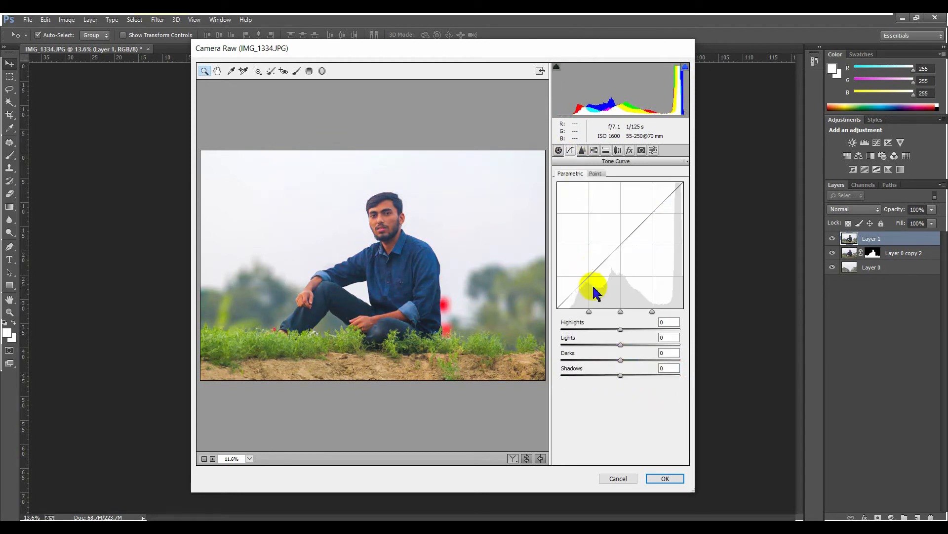
pyautogui.click(629, 329)
pyautogui.moveTo(624, 349)
pyautogui.mouseDown()
pyautogui.moveTo(642, 345)
pyautogui.moveTo(628, 354)
pyautogui.moveTo(630, 364)
pyautogui.moveTo(625, 349)
pyautogui.mouseUp()
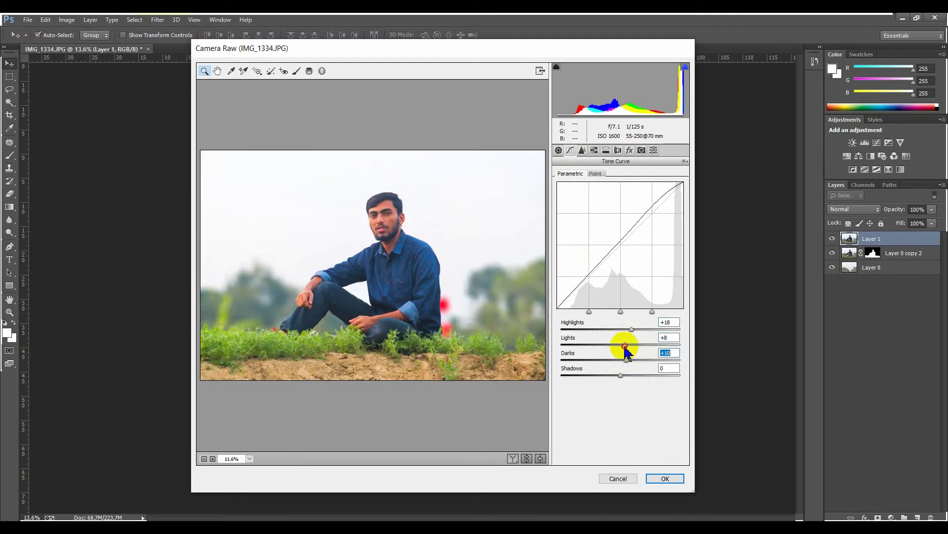
pyautogui.click(581, 149)
pyautogui.moveTo(563, 272); pyautogui.dragTo(661, 273)
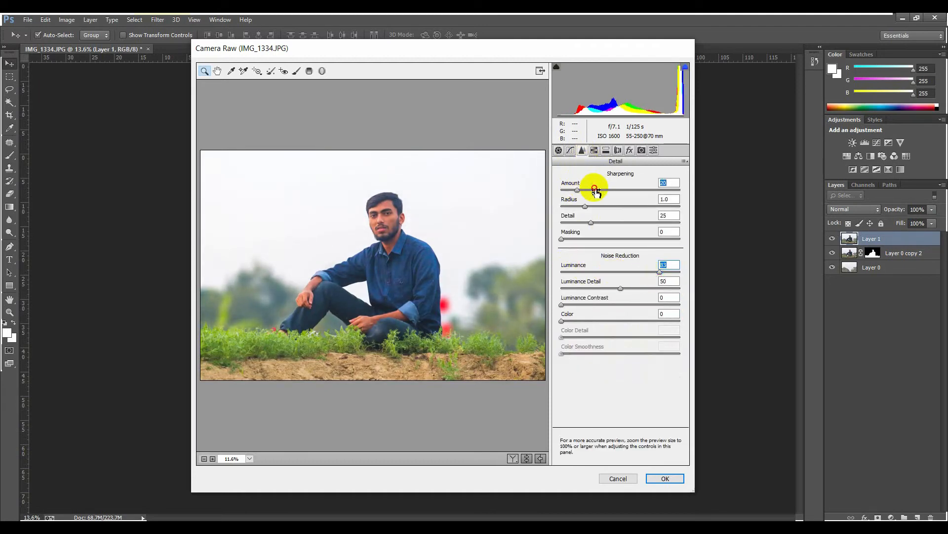
# - Shift the HSL hues of yellows to -58, greens to -43 and aquas to -19
pyautogui.click(595, 150)
pyautogui.click(563, 190)
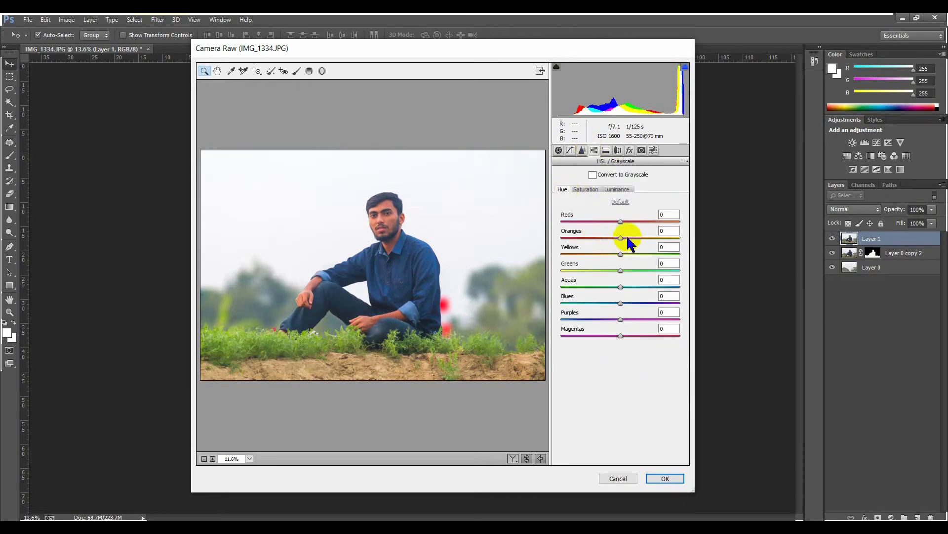
pyautogui.moveTo(621, 254); pyautogui.dragTo(610, 292)
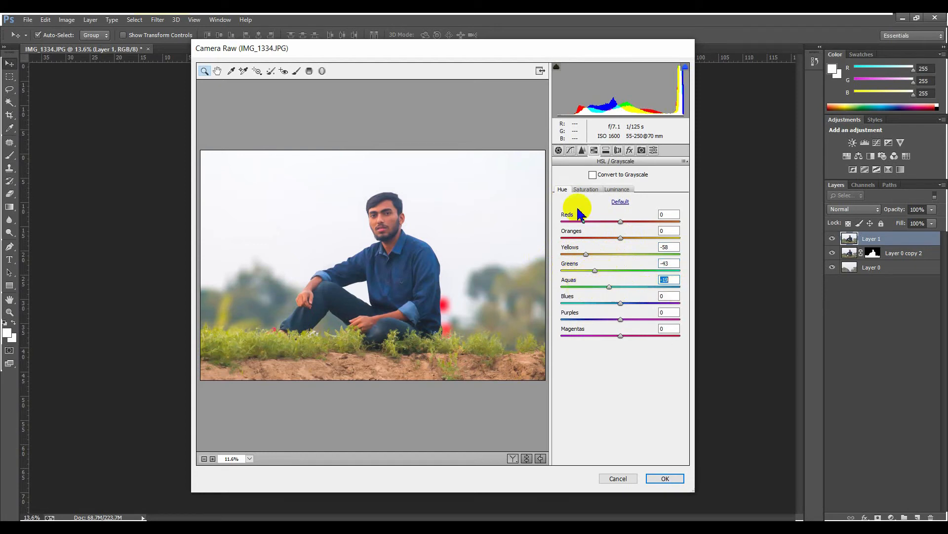
# - Raise the yellows' and lower the greens' saturation, then set oranges luminance to +42 and lower the yellows' luminance
pyautogui.click(585, 189)
pyautogui.moveTo(622, 254)
pyautogui.mouseDown()
pyautogui.moveTo(573, 251)
pyautogui.moveTo(716, 258)
pyautogui.moveTo(608, 259)
pyautogui.moveTo(639, 255)
pyautogui.mouseUp()
pyautogui.moveTo(620, 270)
pyautogui.mouseDown()
pyautogui.moveTo(643, 272)
pyautogui.moveTo(607, 275)
pyautogui.mouseUp()
pyautogui.click(617, 189)
pyautogui.moveTo(620, 238)
pyautogui.mouseDown()
pyautogui.moveTo(657, 241)
pyautogui.moveTo(615, 253)
pyautogui.mouseUp()
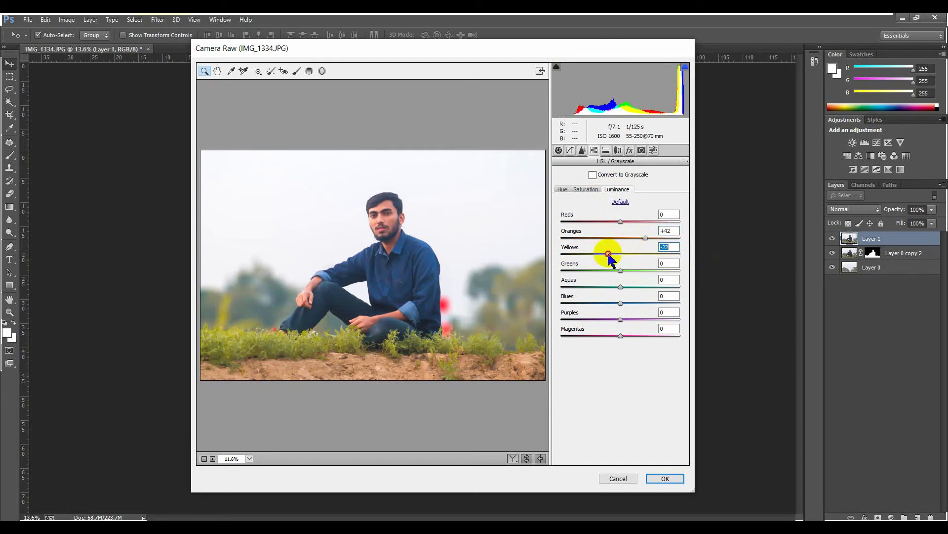
# - Set the Blue Primary hue to about -1, increase the oranges in the HSL adjustments, and apply the Camera Raw filter
pyautogui.click(642, 151)
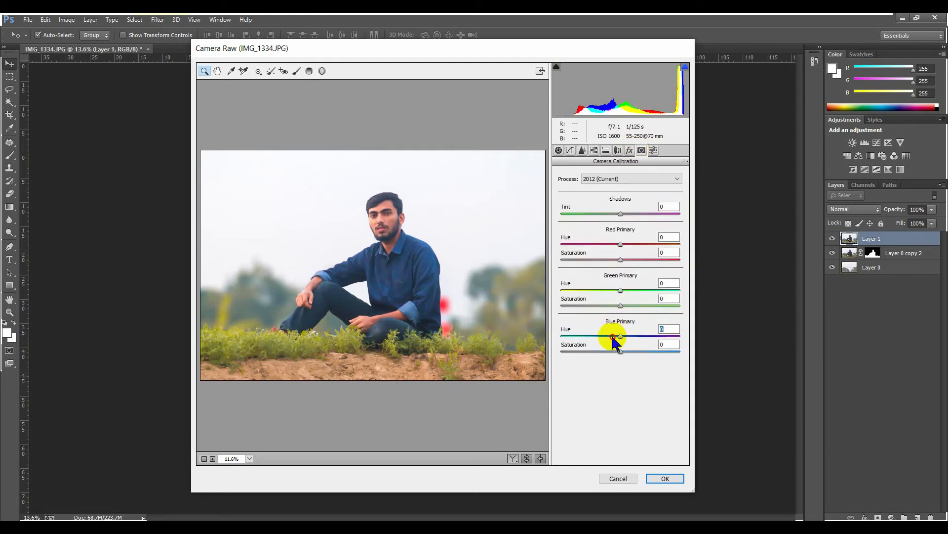
pyautogui.moveTo(621, 336)
pyautogui.mouseDown()
pyautogui.moveTo(543, 336)
pyautogui.moveTo(654, 339)
pyautogui.moveTo(620, 338)
pyautogui.mouseUp()
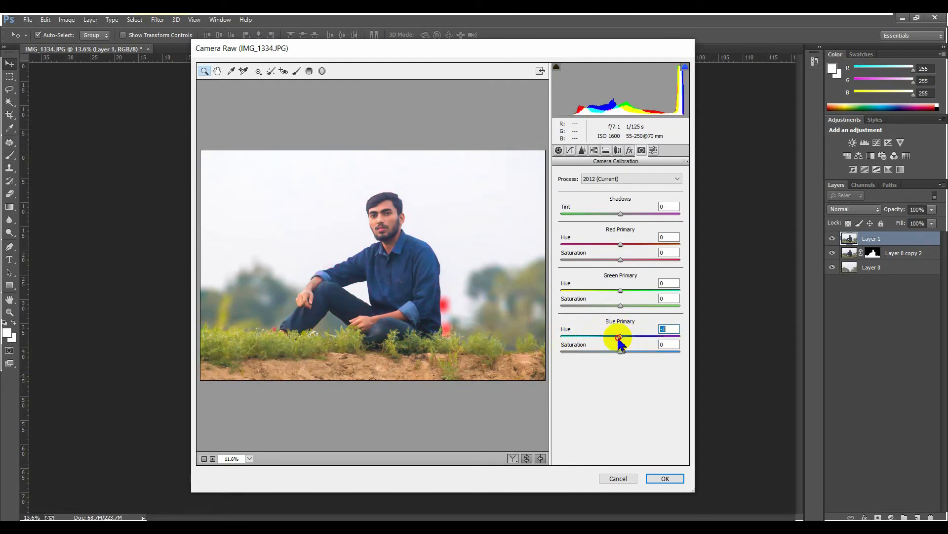
pyautogui.click(594, 150)
pyautogui.moveTo(620, 237); pyautogui.dragTo(647, 239)
pyautogui.click(665, 478)
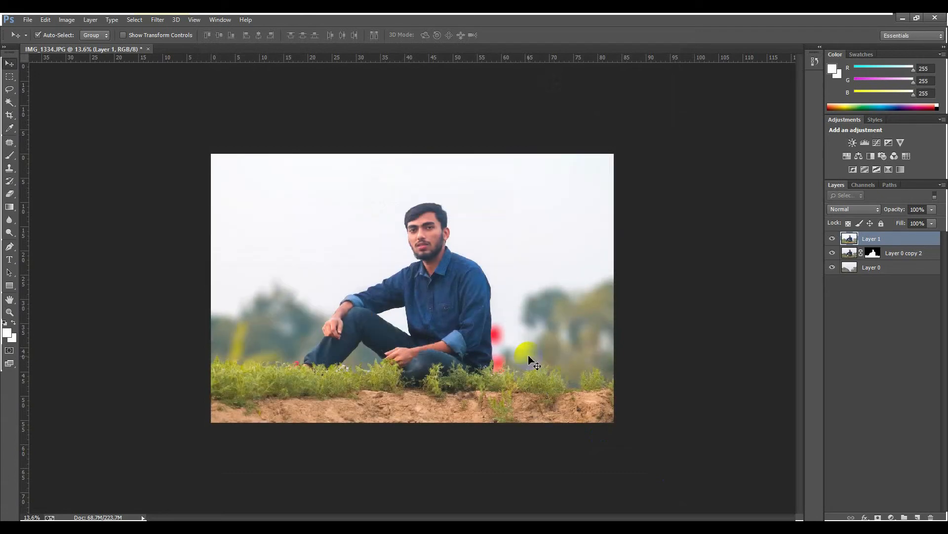
# - Switch to File Explorer and open the tree png folder inside Graphics > background on the Graphics (S:) drive
pyautogui.scroll(10, 361, 204)
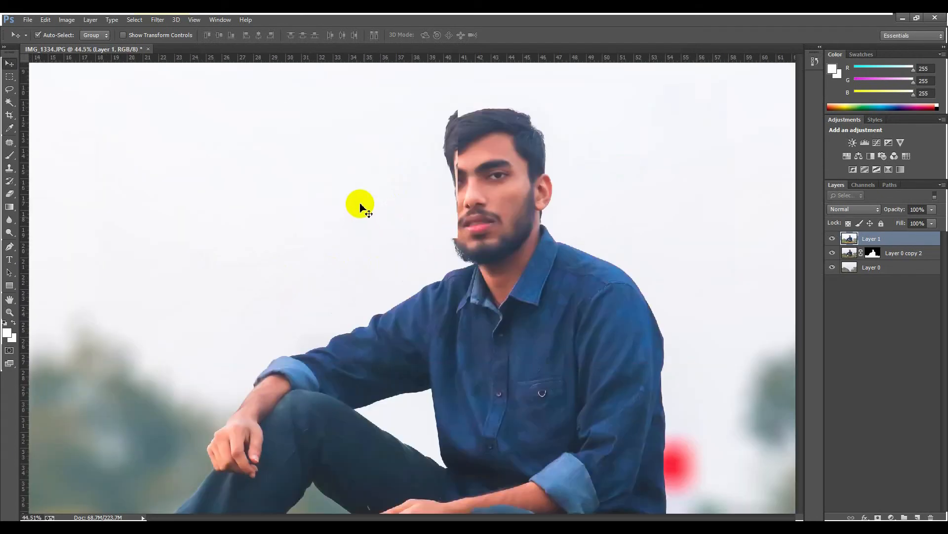
pyautogui.scroll(-5, 361, 204)
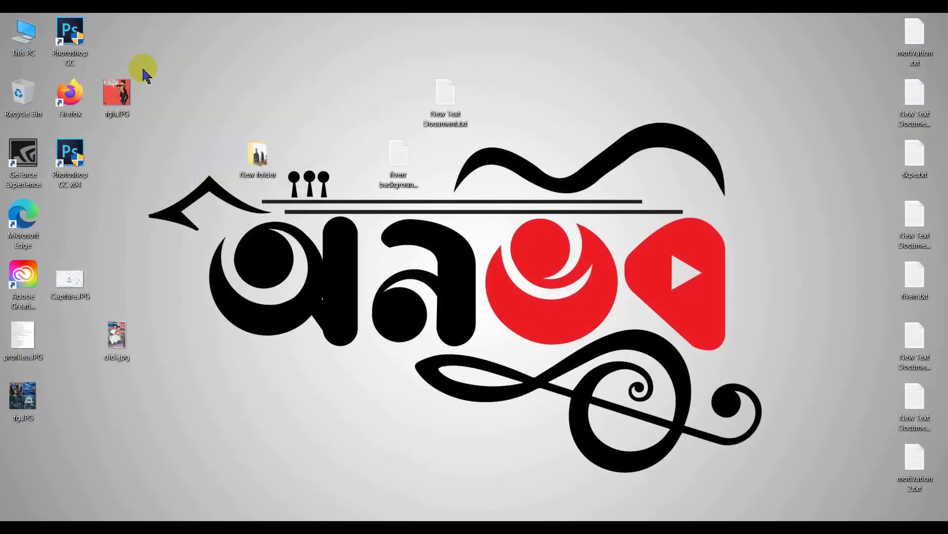
pyautogui.doubleClick(24, 37)
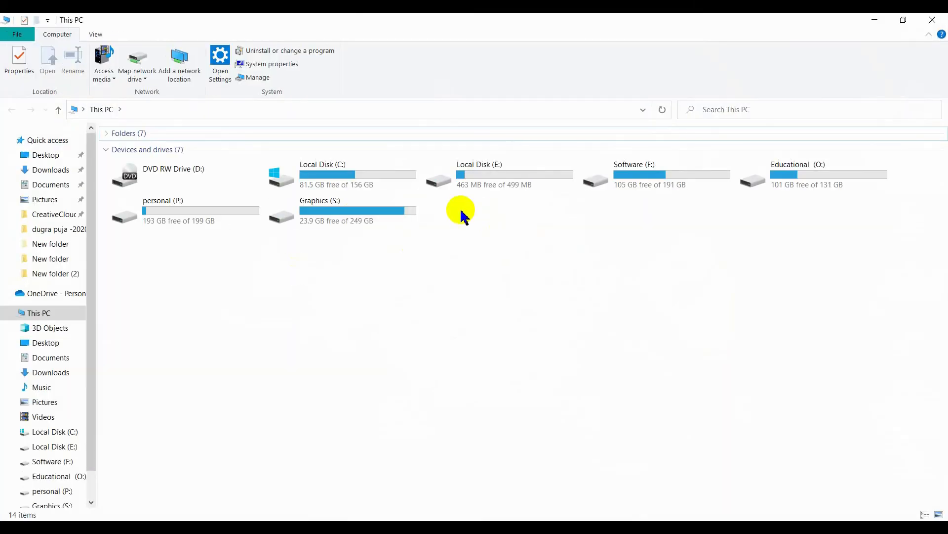
pyautogui.click(354, 223)
pyautogui.doubleClick(354, 222)
pyautogui.doubleClick(143, 171)
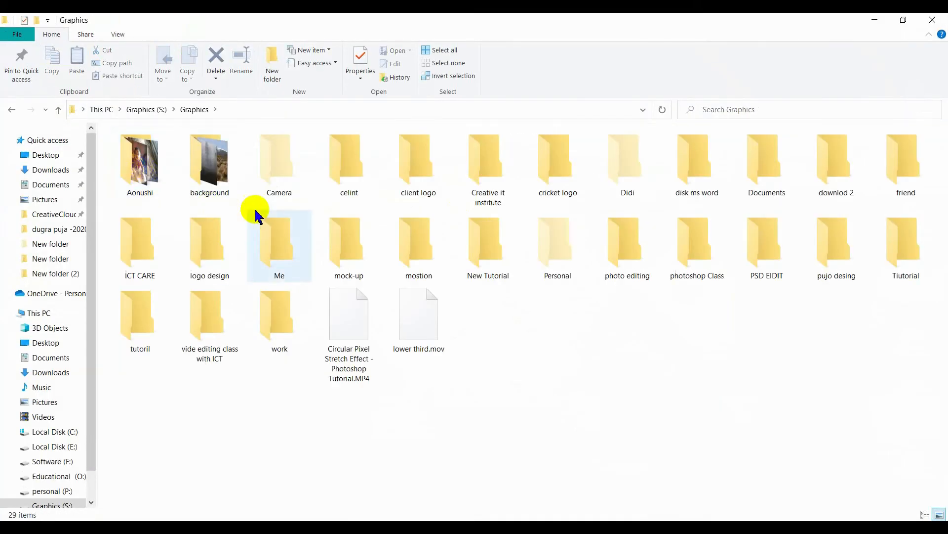
pyautogui.click(222, 182)
pyautogui.doubleClick(222, 182)
pyautogui.doubleClick(277, 173)
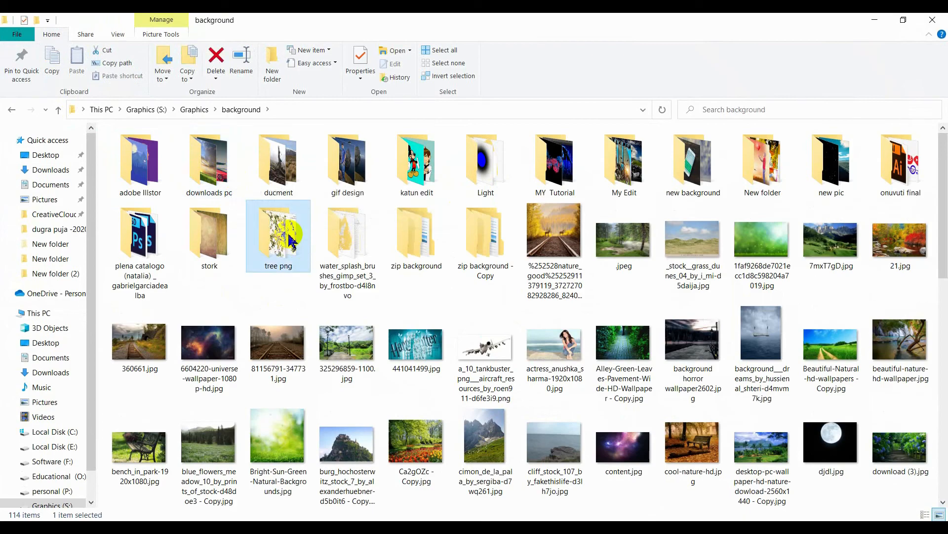
# - Place the green_leaf_by_cindysart_stock image into the Photoshop photo, scale it to 825%, and position it over the foreground ground
pyautogui.moveTo(623, 163); pyautogui.dragTo(420, 433)
pyautogui.moveTo(441, 267); pyautogui.dragTo(667, 140)
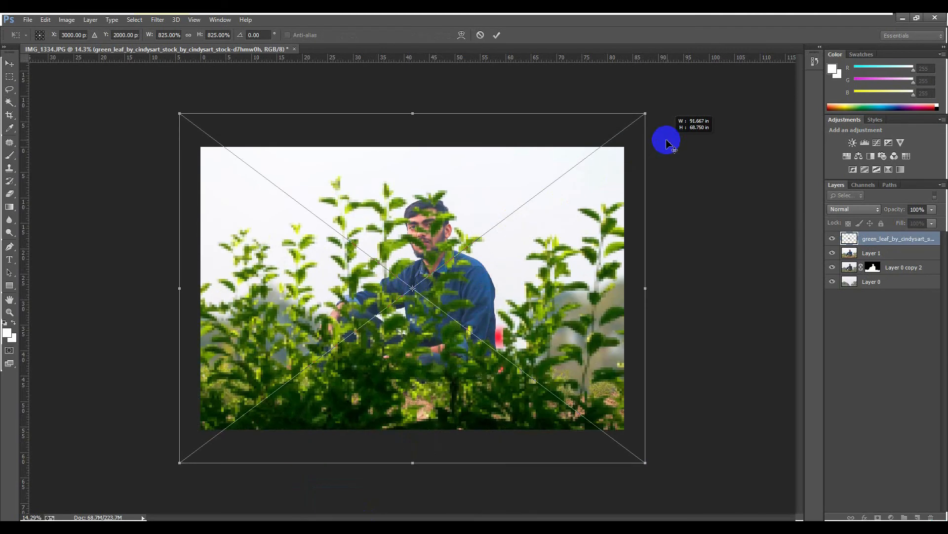
pyautogui.moveTo(308, 321); pyautogui.dragTo(297, 395)
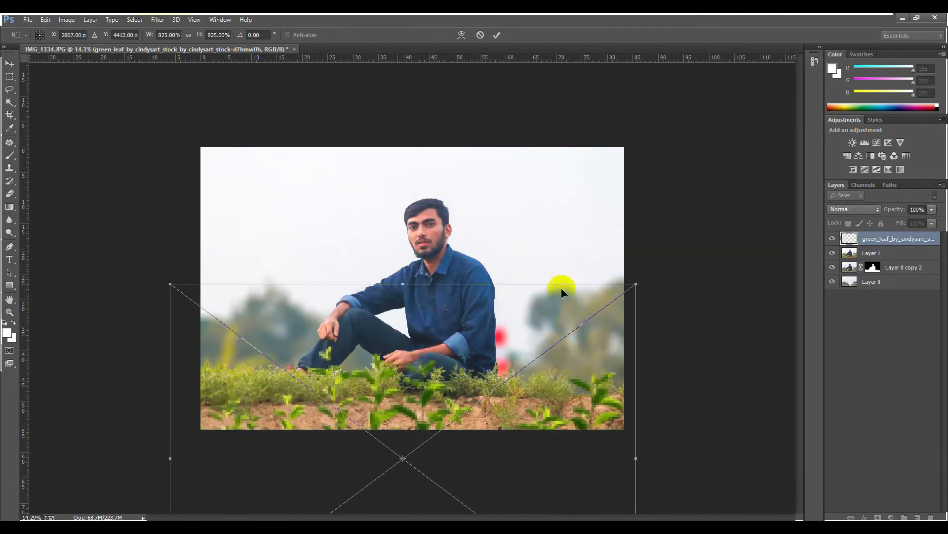
pyautogui.moveTo(639, 282); pyautogui.dragTo(647, 306)
pyautogui.click(497, 34)
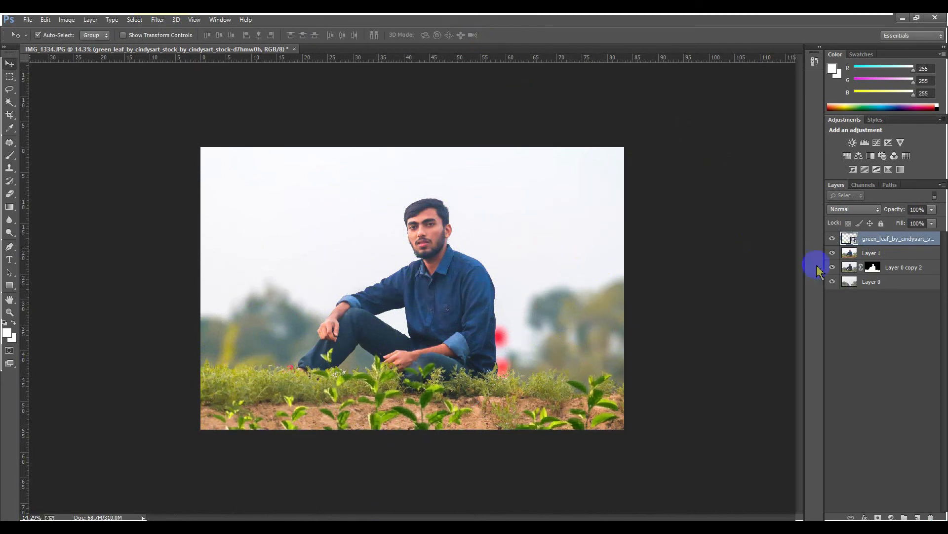
# - Apply a Field Blur of 117 px to the green leaf layer and collapse its smart filter list
pyautogui.click(158, 19)
pyautogui.moveTo(297, 155)
pyautogui.click(346, 154)
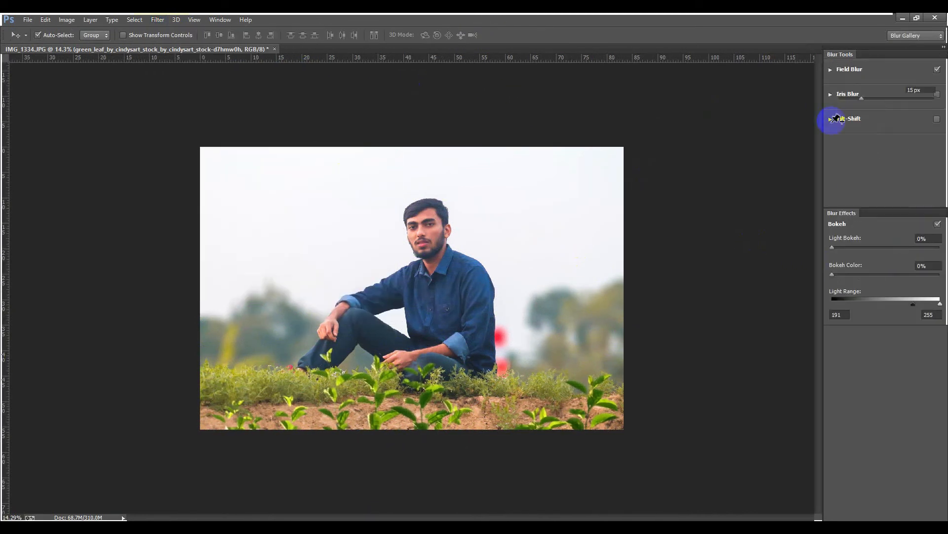
pyautogui.moveTo(870, 110); pyautogui.dragTo(892, 105)
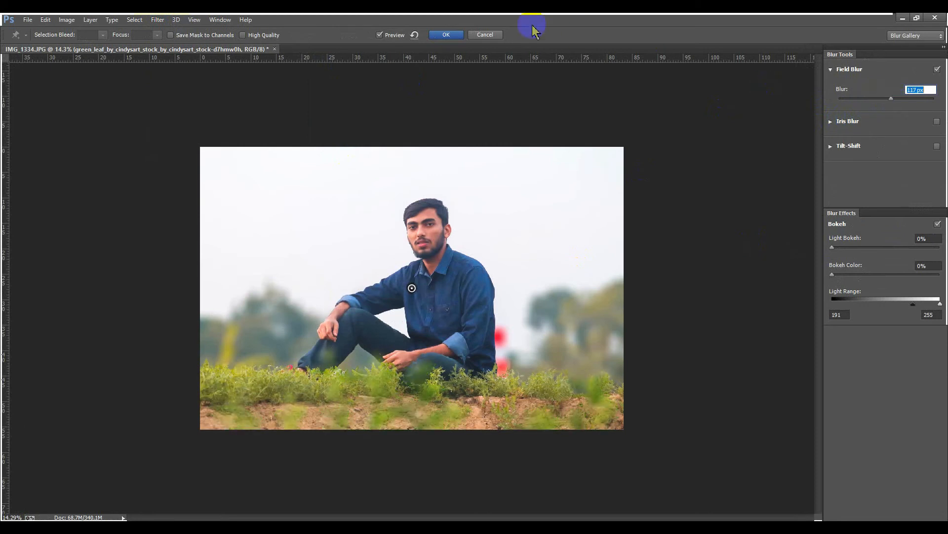
pyautogui.click(461, 34)
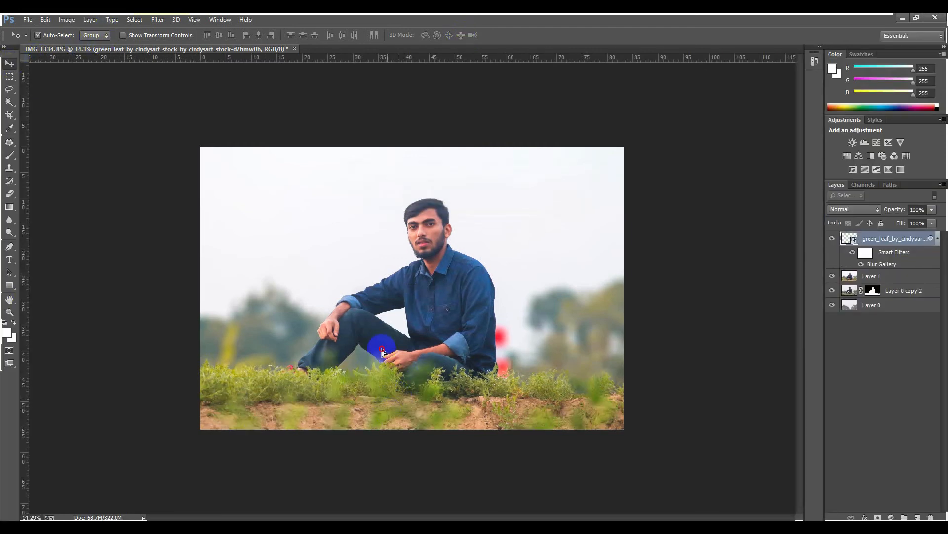
pyautogui.scroll(-2, 378, 381)
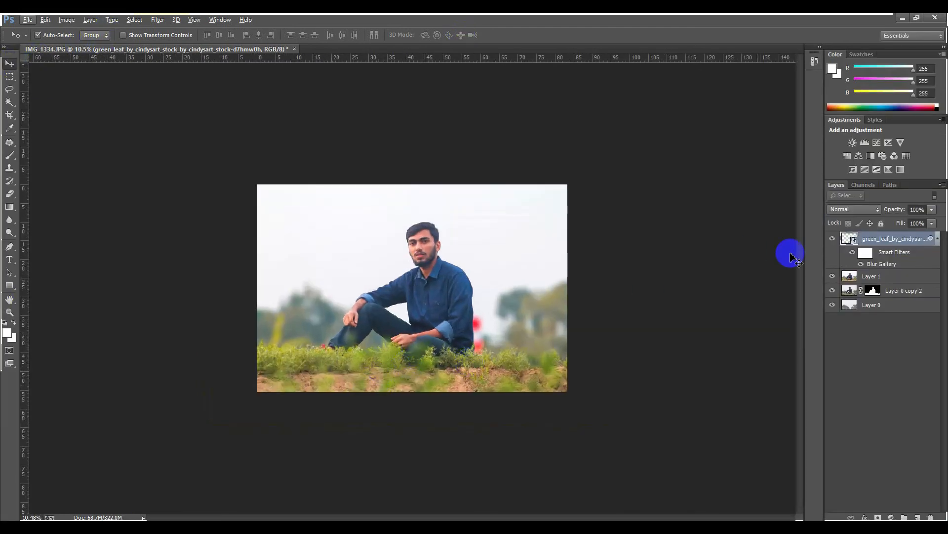
pyautogui.click(937, 241)
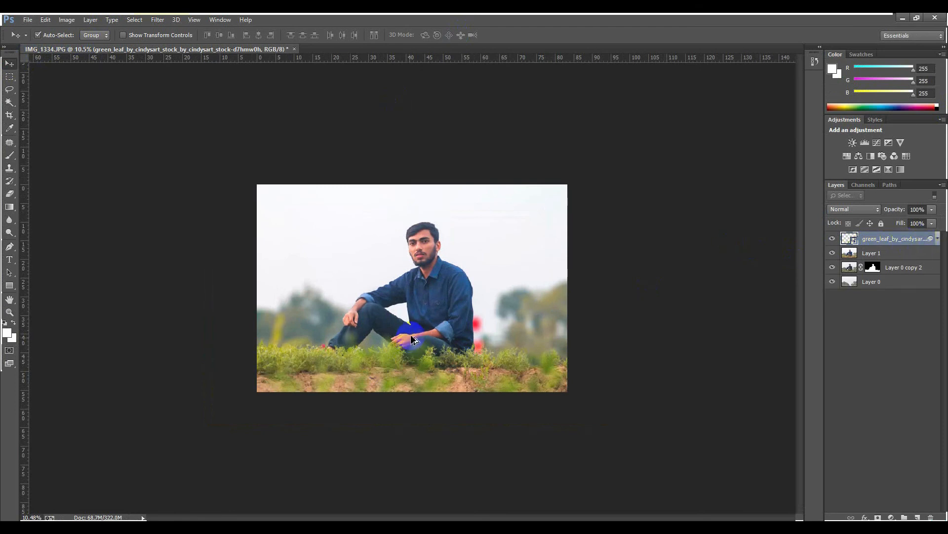
# - Enlarge the blurred leaf layer to about 973.5% and reposition it at about X 2900 px, Y 4590 px over the foreground
pyautogui.scroll(-3, 418, 340)
pyautogui.click(13, 78)
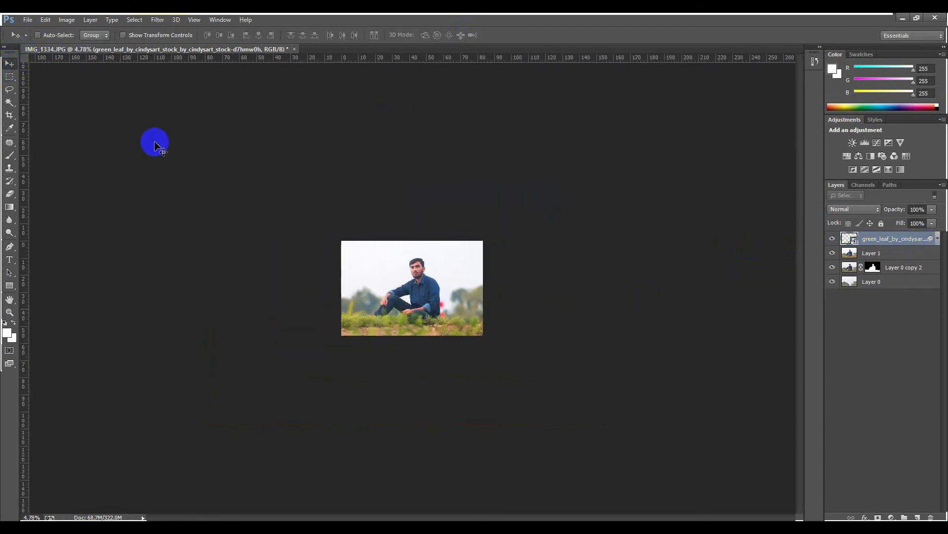
pyautogui.scroll(4, 385, 346)
pyautogui.hotkey('ctrl', 't')
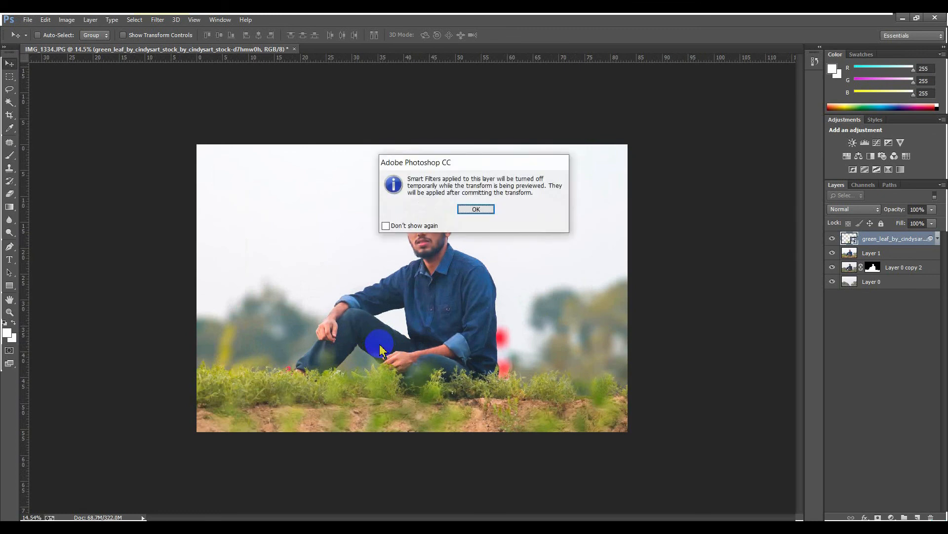
pyautogui.click(479, 209)
pyautogui.moveTo(638, 287); pyautogui.dragTo(627, 299)
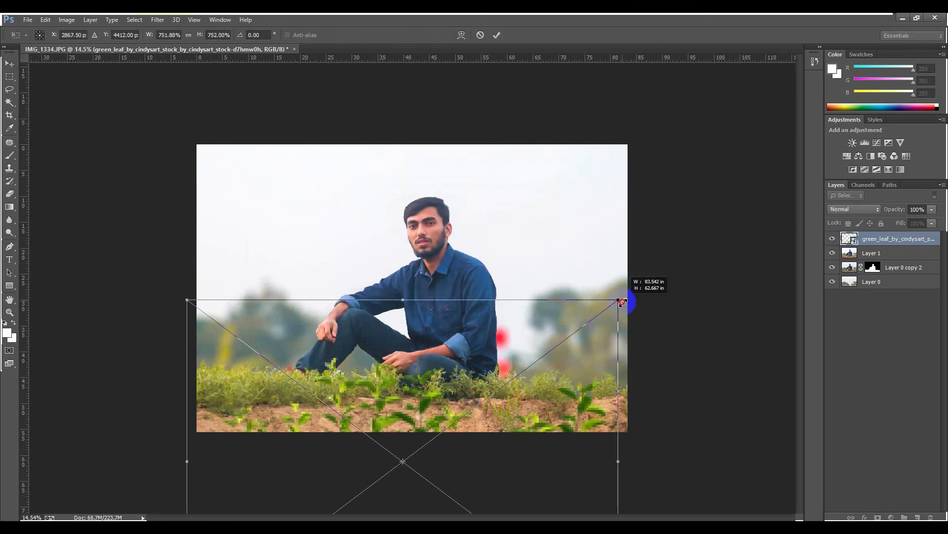
pyautogui.moveTo(360, 398); pyautogui.dragTo(360, 392)
pyautogui.moveTo(626, 292); pyautogui.dragTo(691, 239)
pyautogui.moveTo(360, 392); pyautogui.dragTo(353, 417)
pyautogui.click(497, 35)
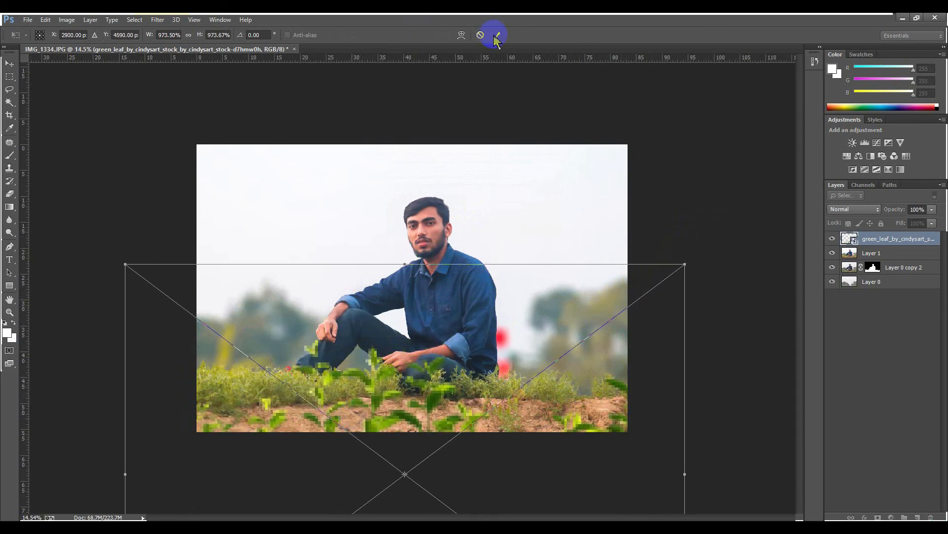